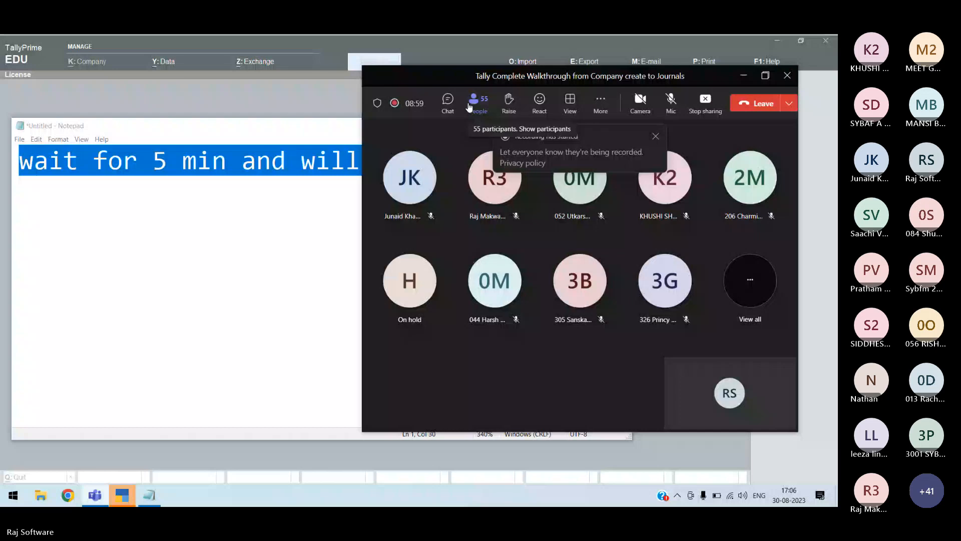
# Show the Participants list beside the meeting's video grid
pyautogui.click(471, 103)
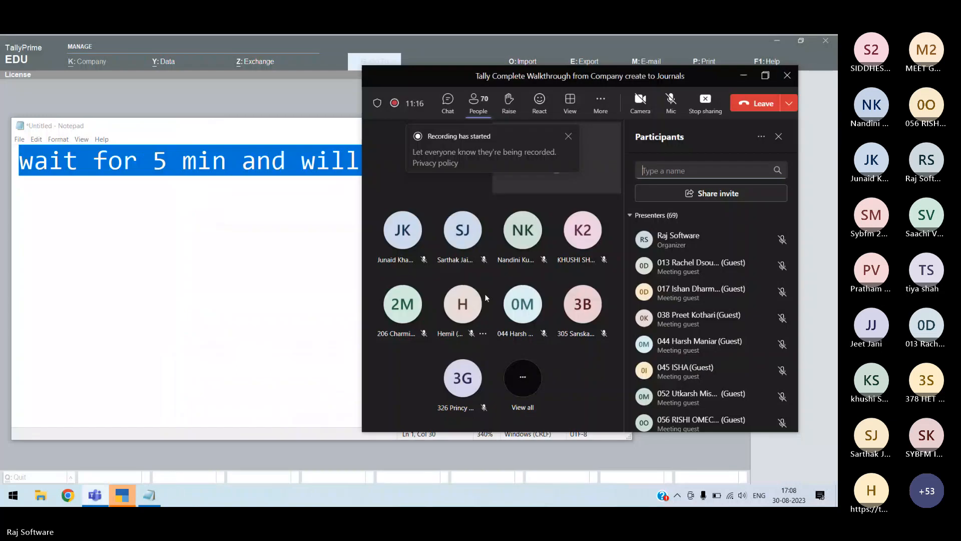
# Close the 'Recording has started' banner and dismiss a guest's profile card
pyautogui.click(568, 137)
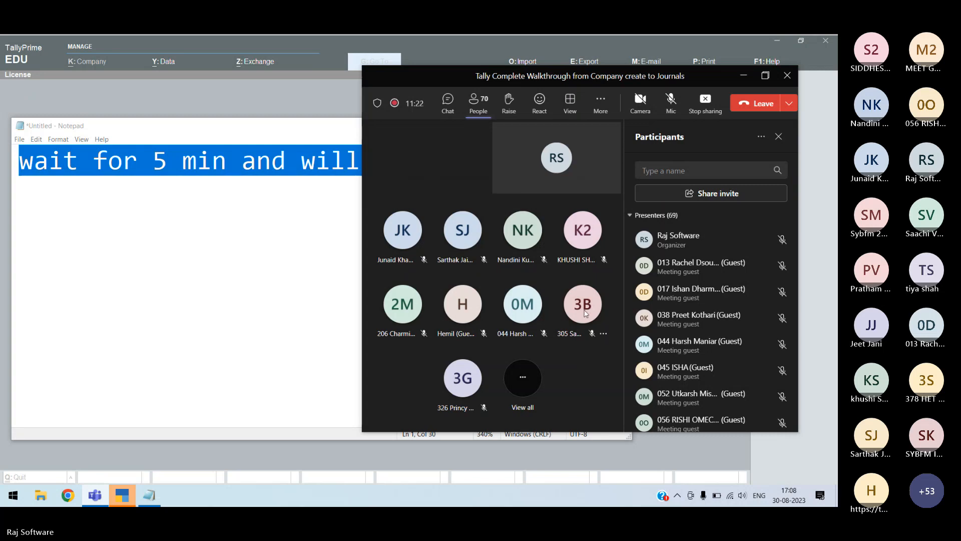
pyautogui.moveTo(585, 313)
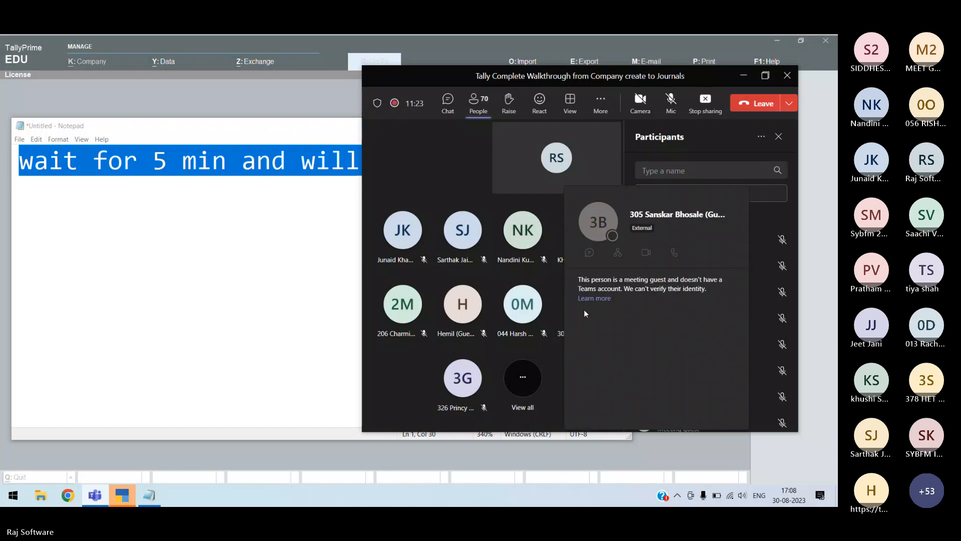
pyautogui.click(632, 216)
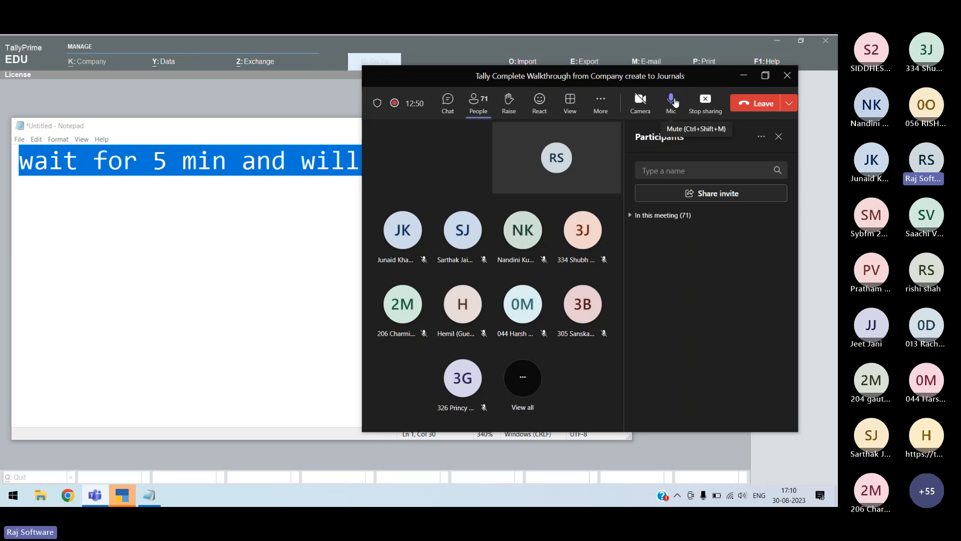
# Expand the 'In this meeting' group so every participant is listed by name
pyautogui.click(631, 215)
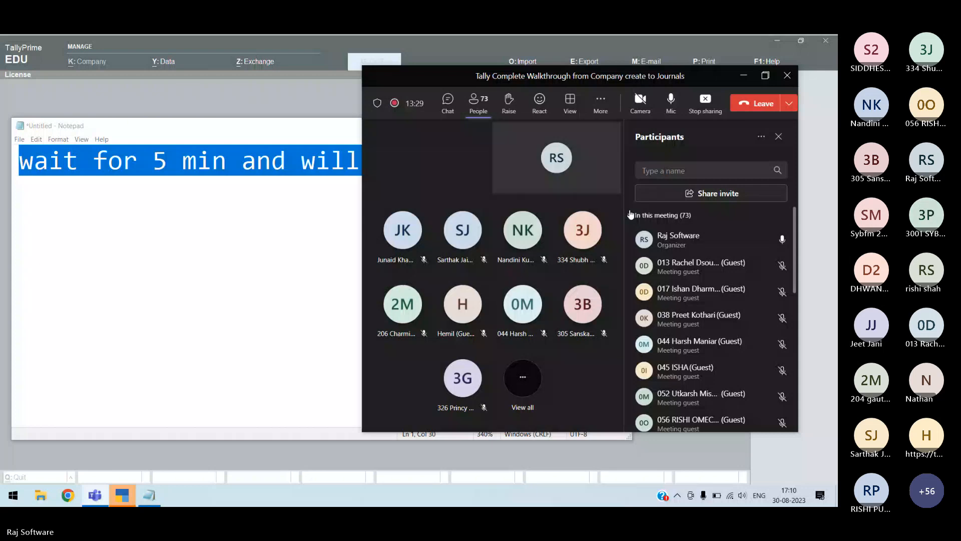
# Set the laptop's power mode to Better battery from the system tray
pyautogui.click(717, 495)
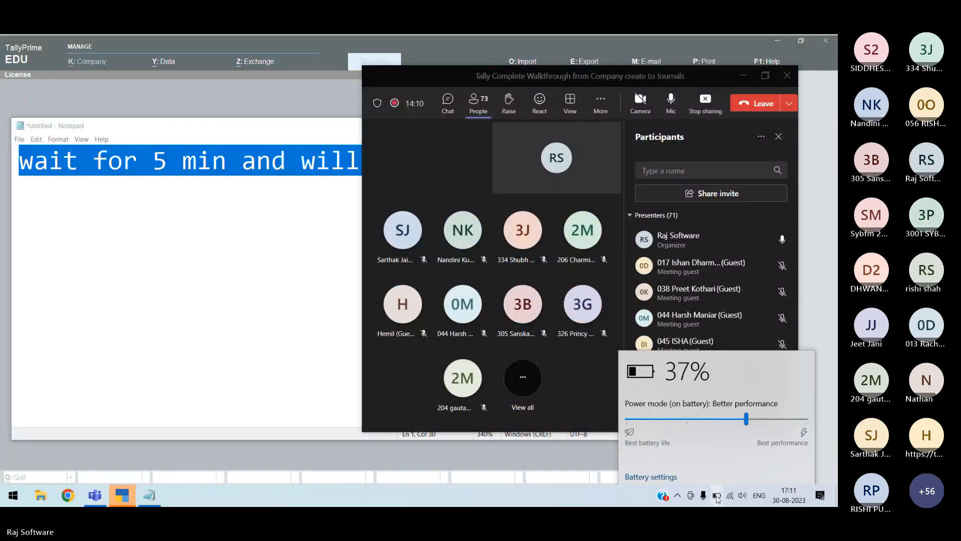
pyautogui.click(716, 412)
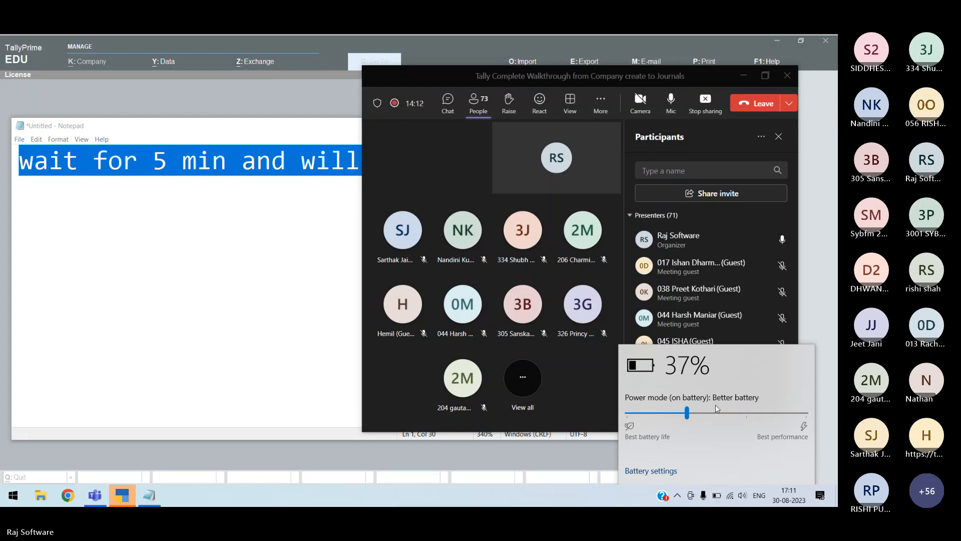
pyautogui.click(589, 498)
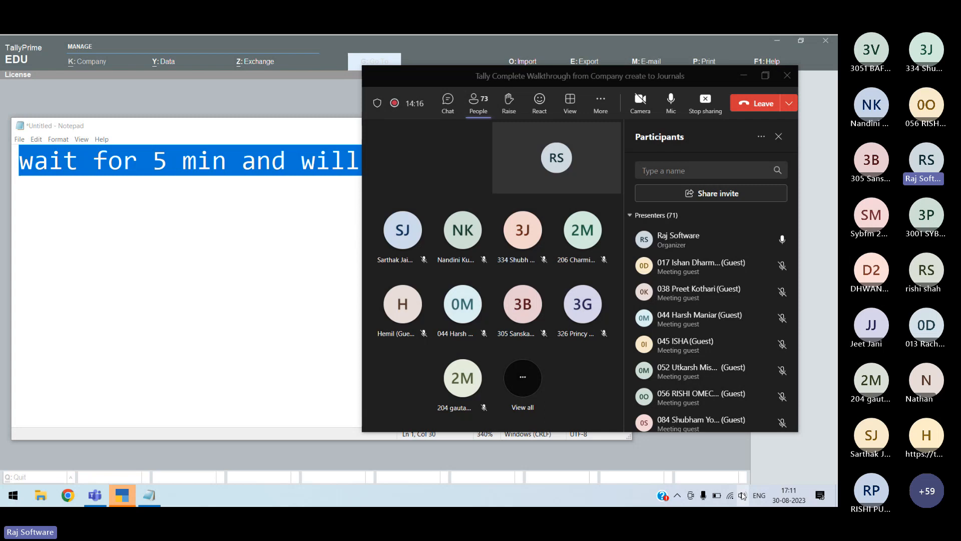
# Open the Teams meeting chat, then launch Chrome and go to YouTube
pyautogui.click(449, 110)
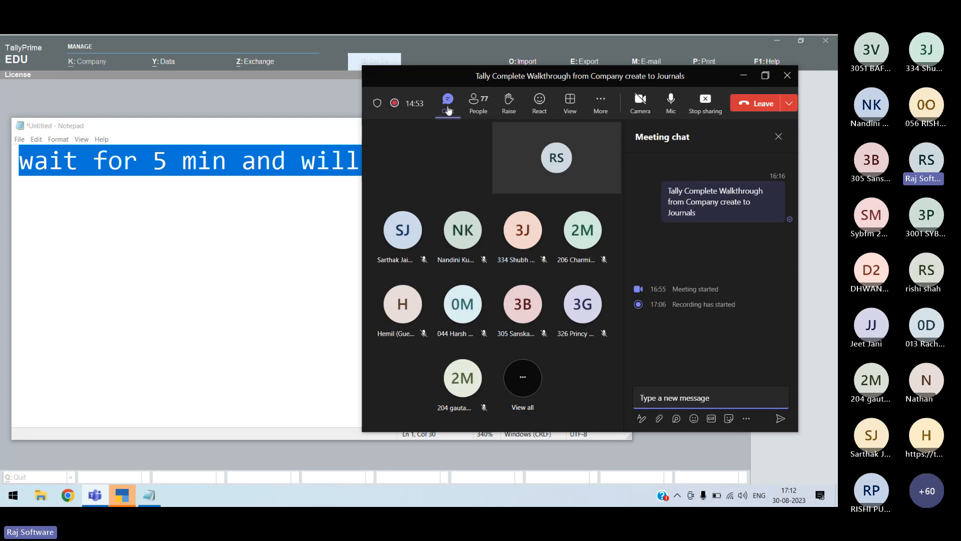
pyautogui.hotkey('alt', 'Tab')
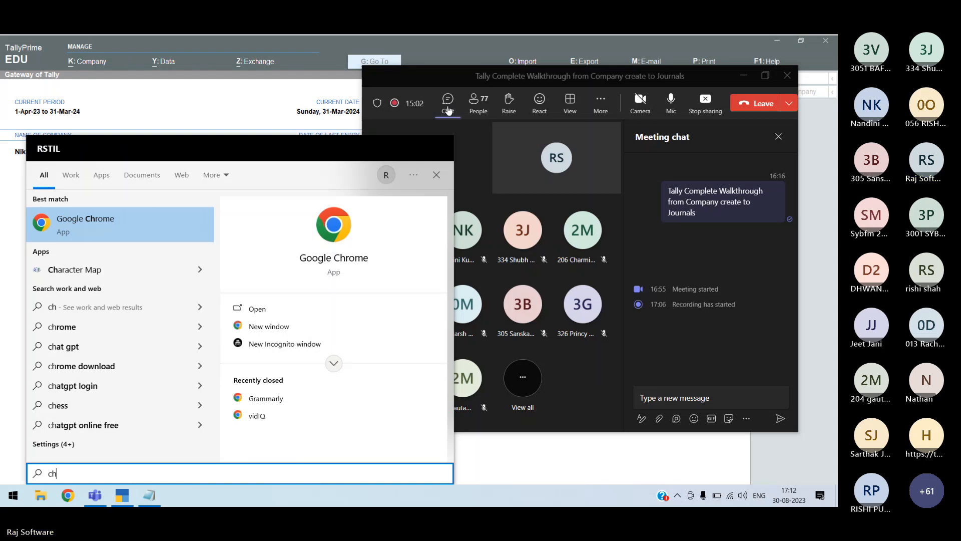
pyautogui.press('Return')
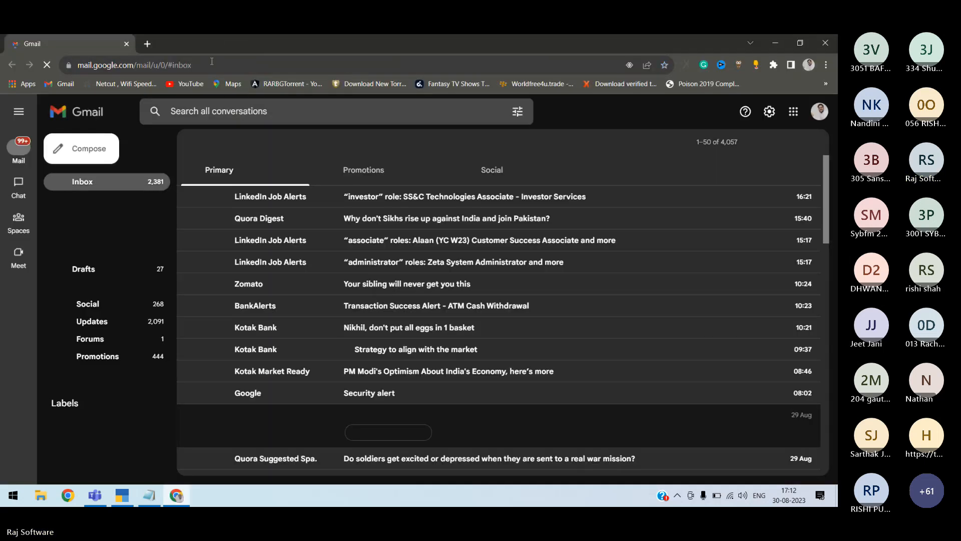
pyautogui.click(186, 84)
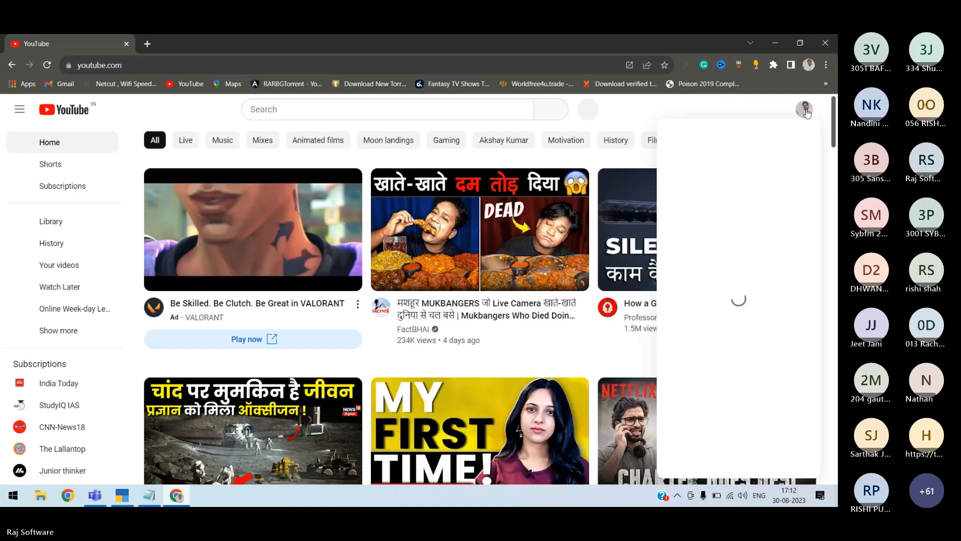
# Open your own YouTube channel page, then search Start for 'hat' to find WhatsApp
pyautogui.click(804, 109)
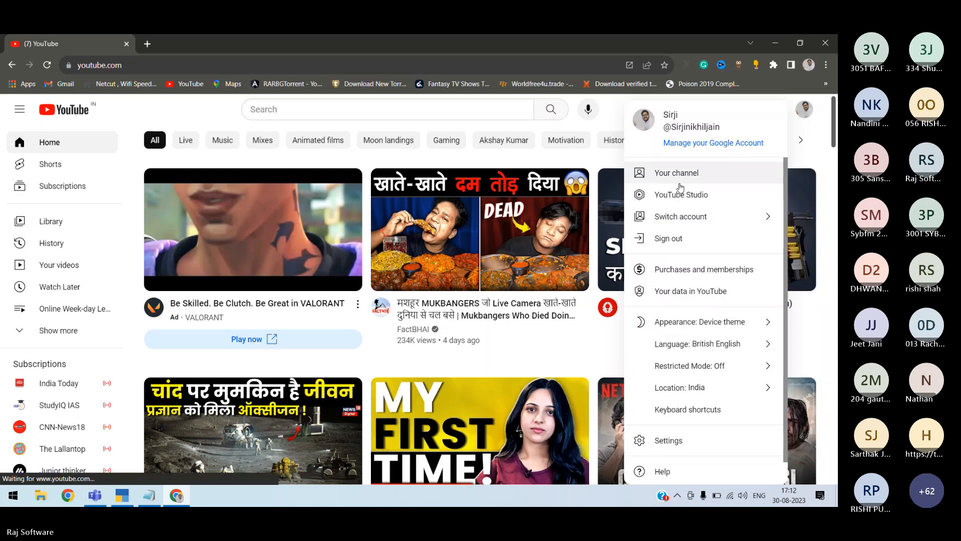
pyautogui.click(677, 173)
pyautogui.press('super')
pyautogui.write('hat')
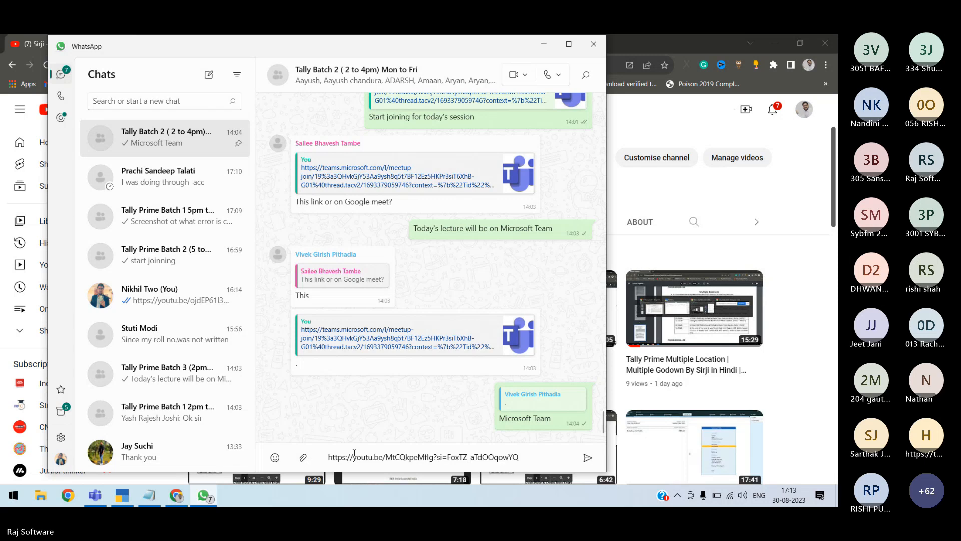
# Send the YouTube video link to the Tally Batch 2 and Tally Prime Batch 3 groups
pyautogui.press('Return')
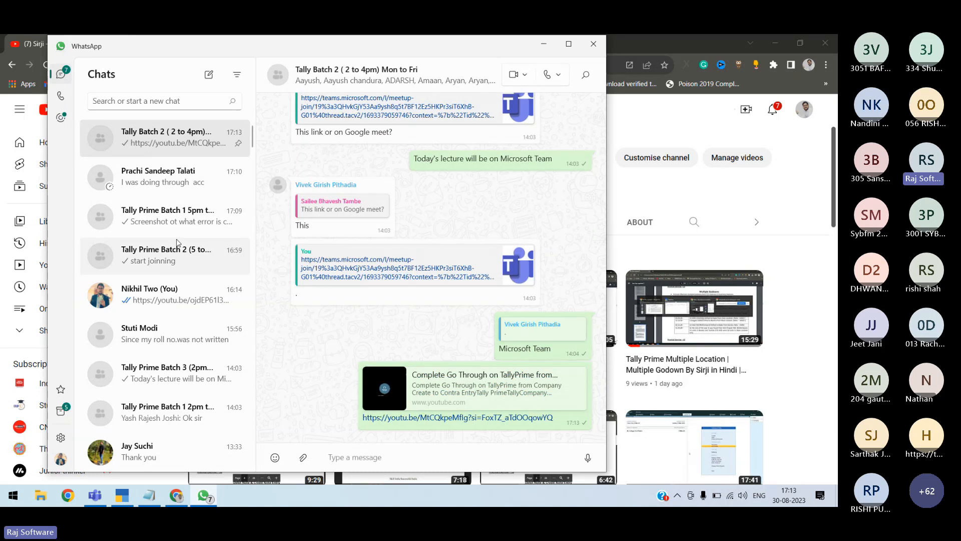
pyautogui.click(166, 373)
pyautogui.write('https://youtu.be/MtCQkpeMfIg?si=FoxTZ_aTdOOqowYQ')
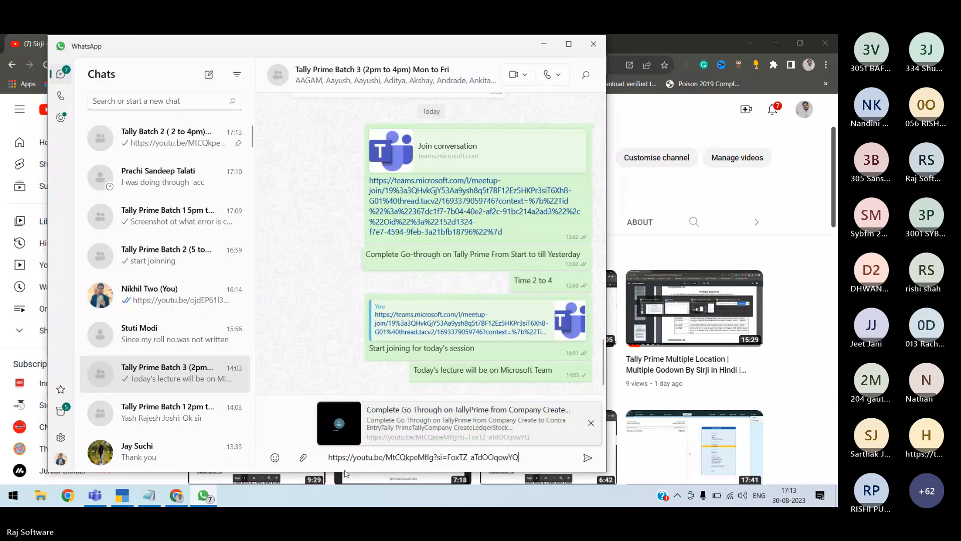
pyautogui.press('Return')
# Post a 'Today's Recording' note to the Batch 3 and Batch 1 groups
pyautogui.write('Today')
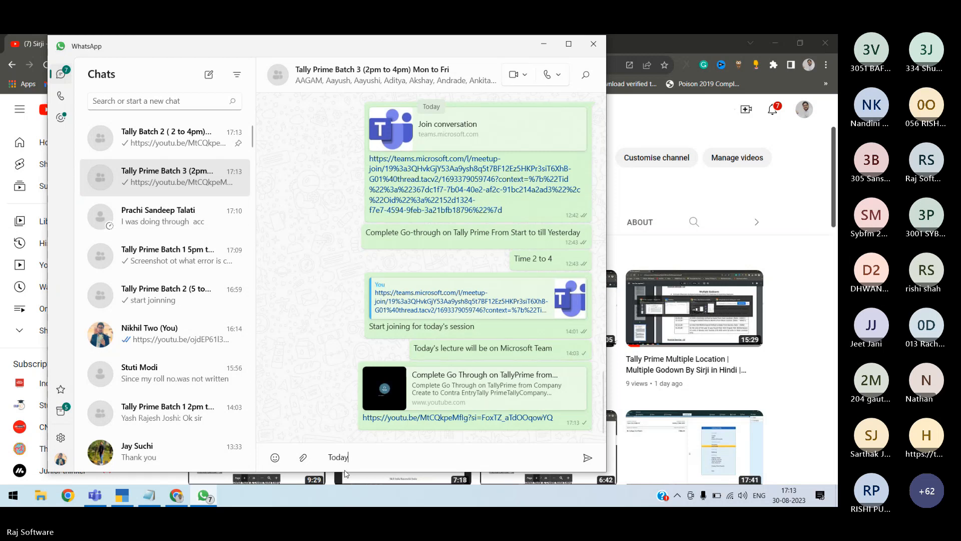
pyautogui.write("'s Recording")
pyautogui.hotkey('ctrl', 'a')
pyautogui.hotkey('ctrl', 'c')
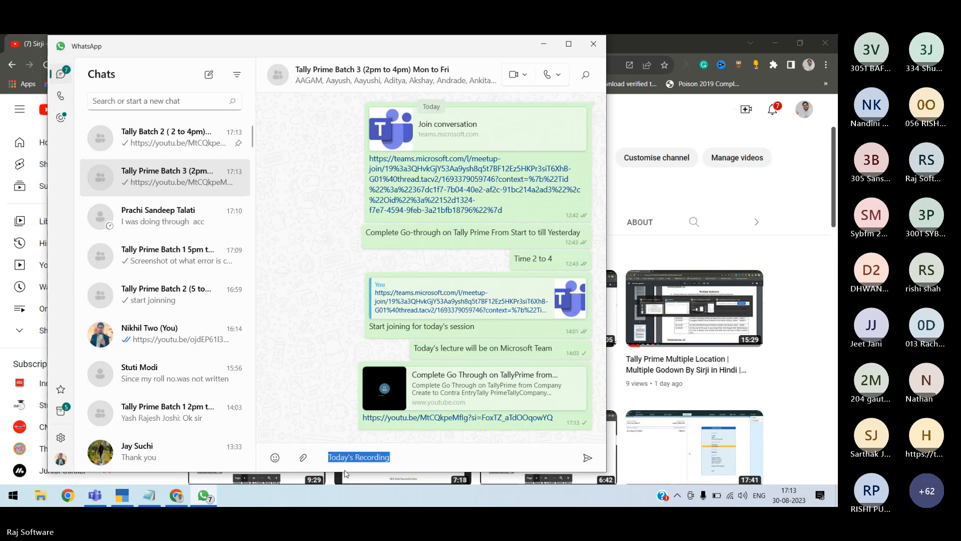
pyautogui.press('Return')
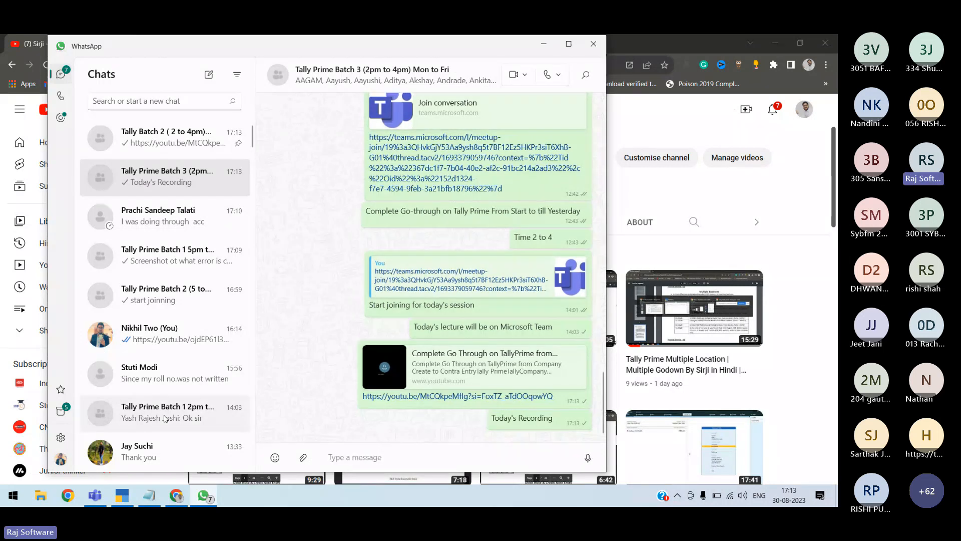
pyautogui.click(165, 419)
pyautogui.hotkey('ctrl', 'v')
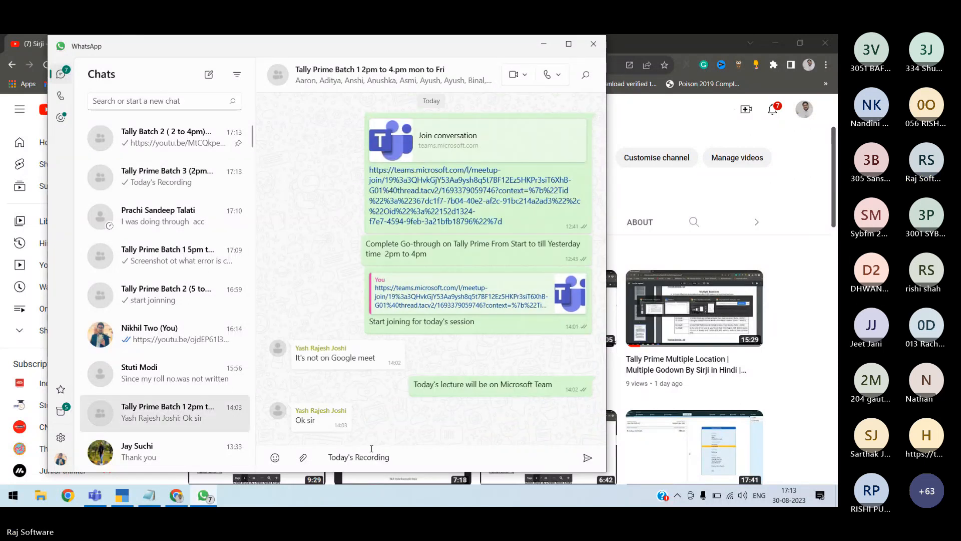
pyautogui.press('Return')
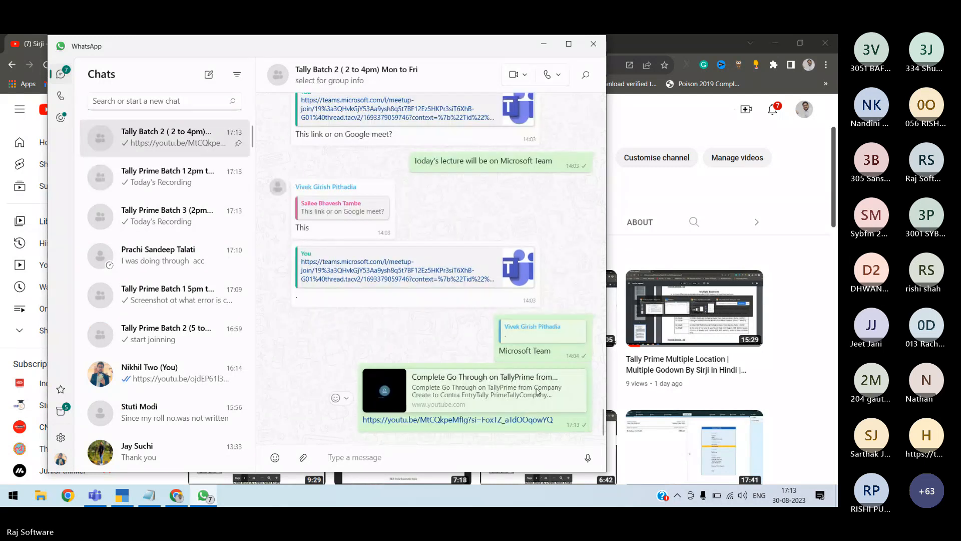
# Copy the YouTube link, send it to Tally Prime Batch 1, and close WhatsApp
pyautogui.rightClick(537, 392)
pyautogui.click(576, 219)
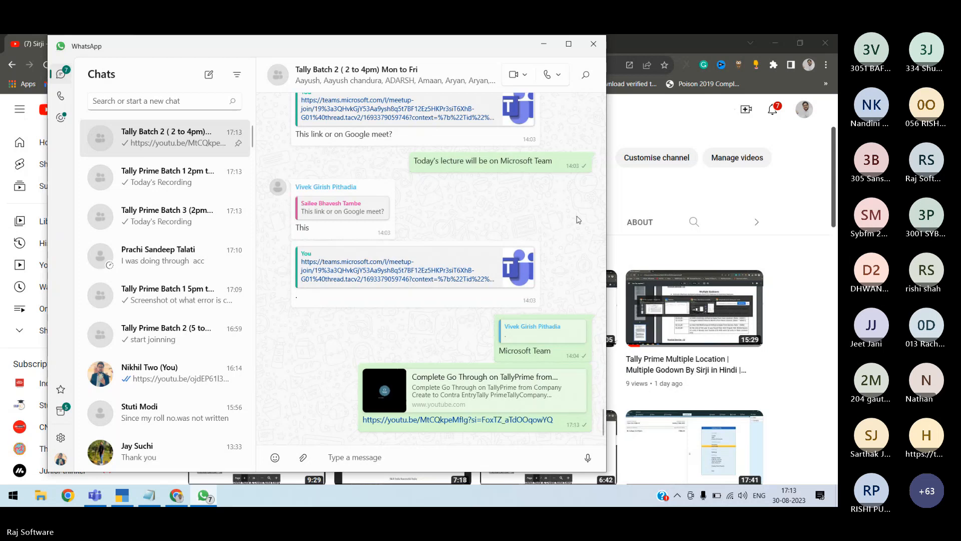
pyautogui.click(166, 177)
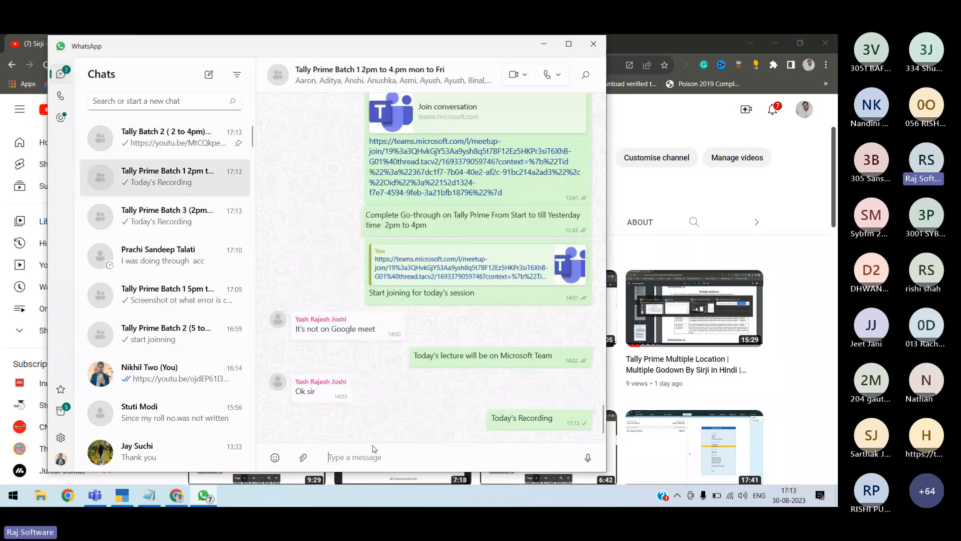
pyautogui.click(373, 450)
pyautogui.write('https://youtu.be/MtCQkpeMflg?si=FoxTZ_aTdOOqowYQ')
pyautogui.press('Return')
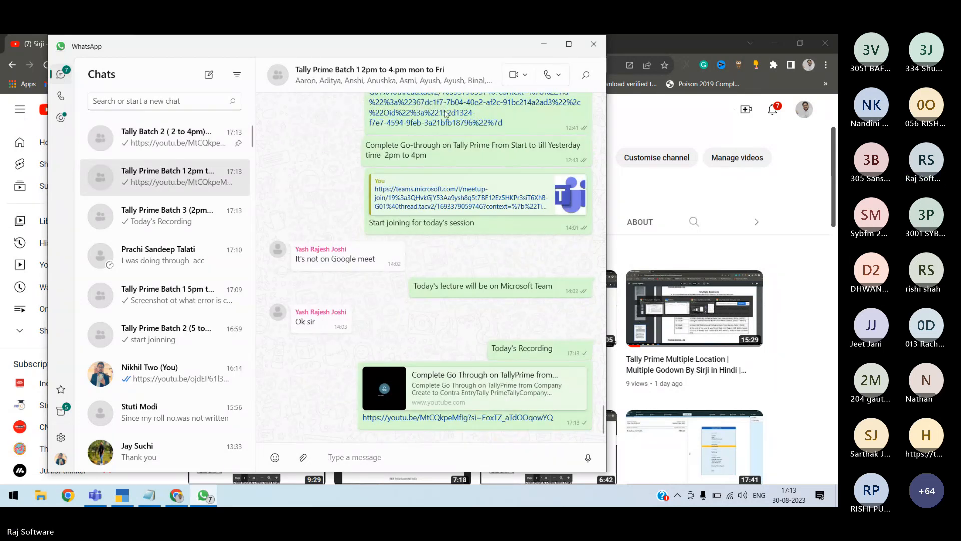
pyautogui.click(593, 45)
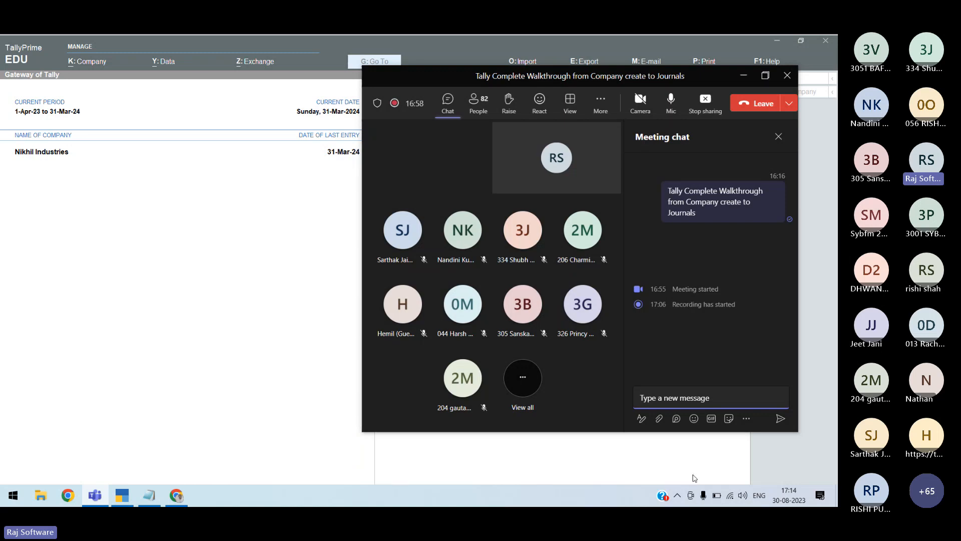
# Mute and unmute the Teams microphone, then bring Chrome's YouTube channel page forward
pyautogui.click(715, 497)
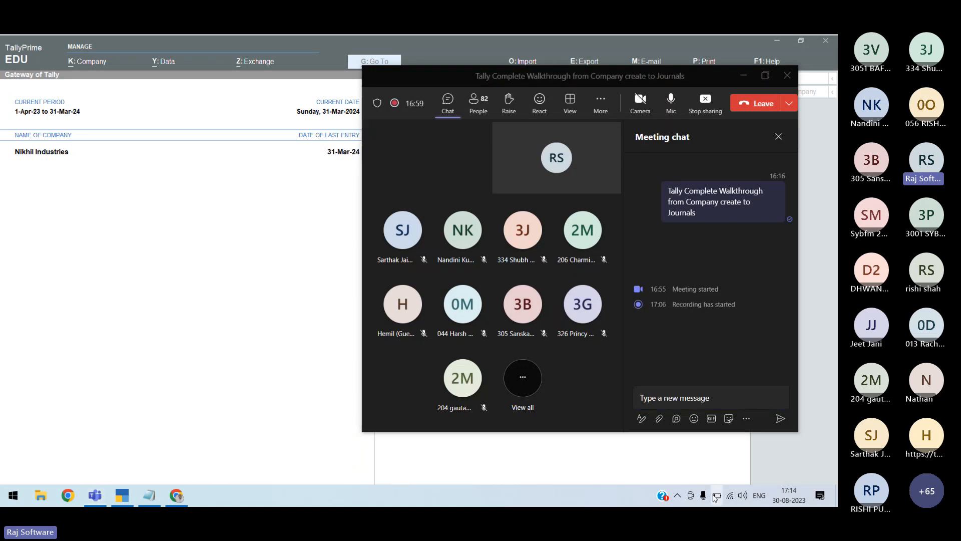
pyautogui.click(668, 105)
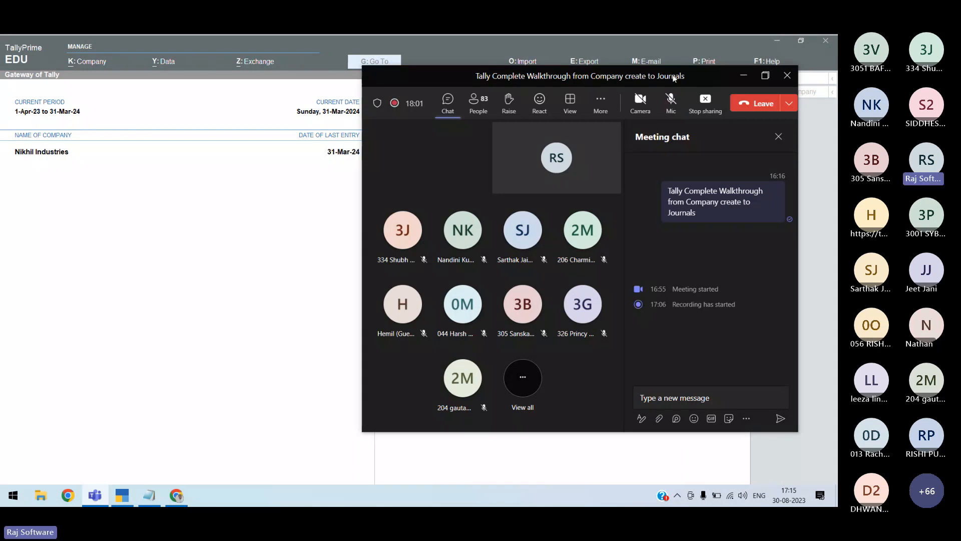
pyautogui.click(673, 105)
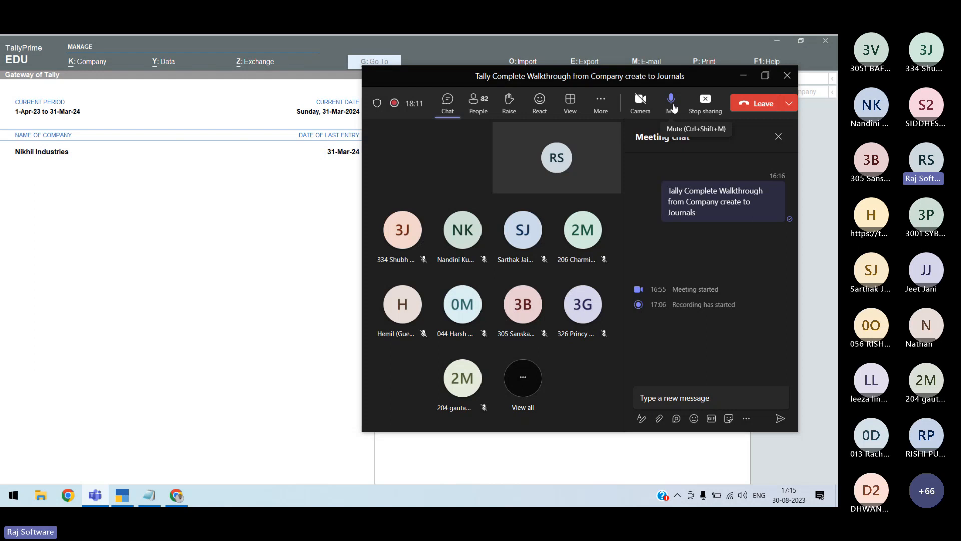
pyautogui.click(176, 495)
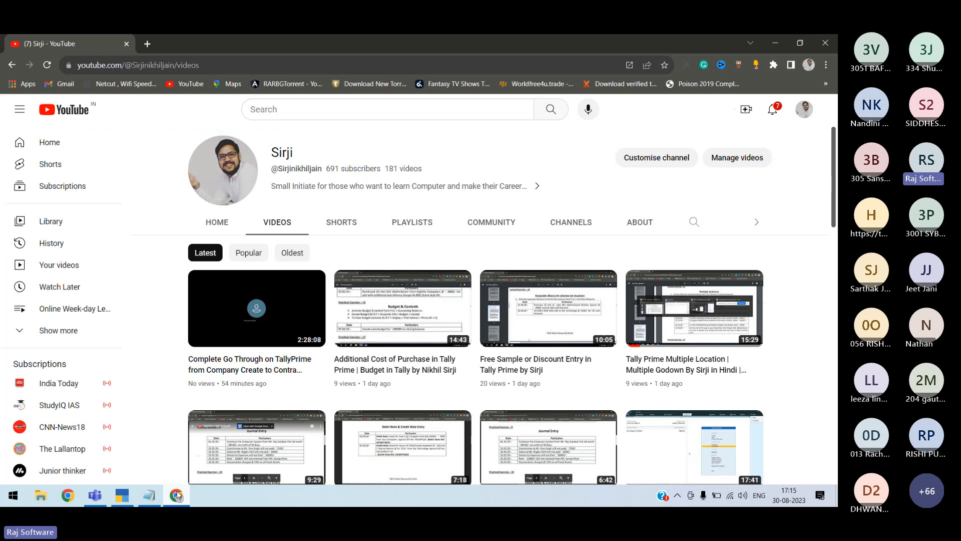
# Search the web for 'tally' in a new browser tab
pyautogui.click(148, 44)
pyautogui.write('ytally')
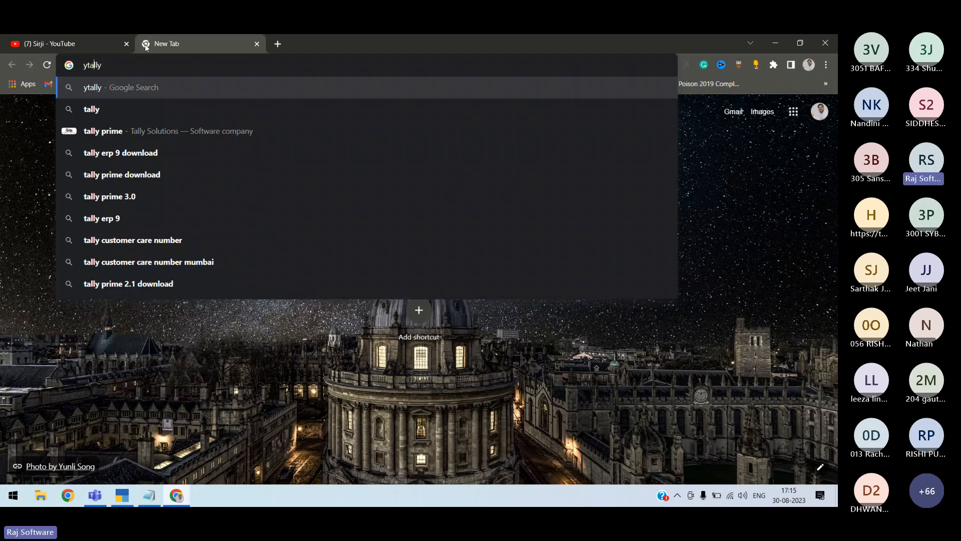
pyautogui.press('Left')
pyautogui.press('Left')
pyautogui.press('BackSpace')
pyautogui.press('Return')
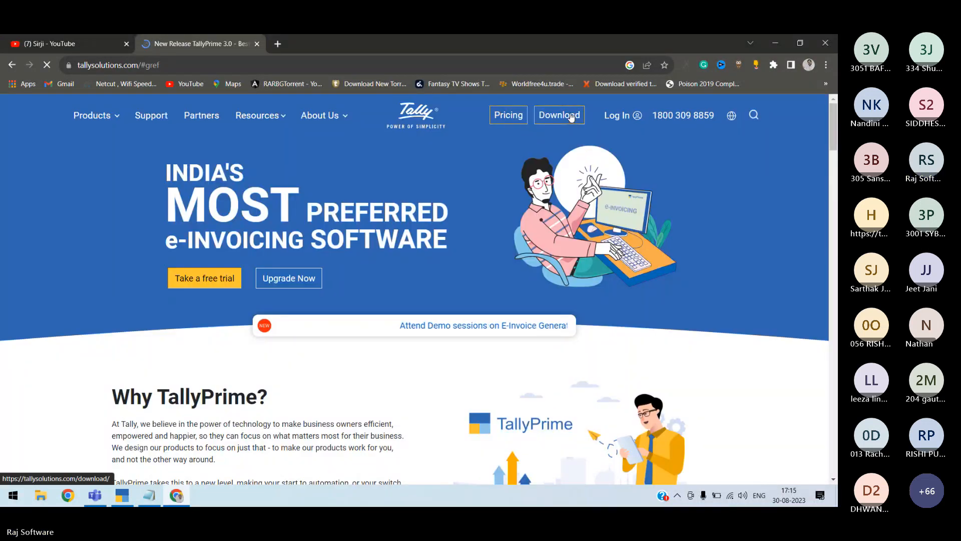
# On the TallyPrime download page, cancel setup (1).exe and run the existing setup.exe
pyautogui.hotkey('alt', 'Tab')
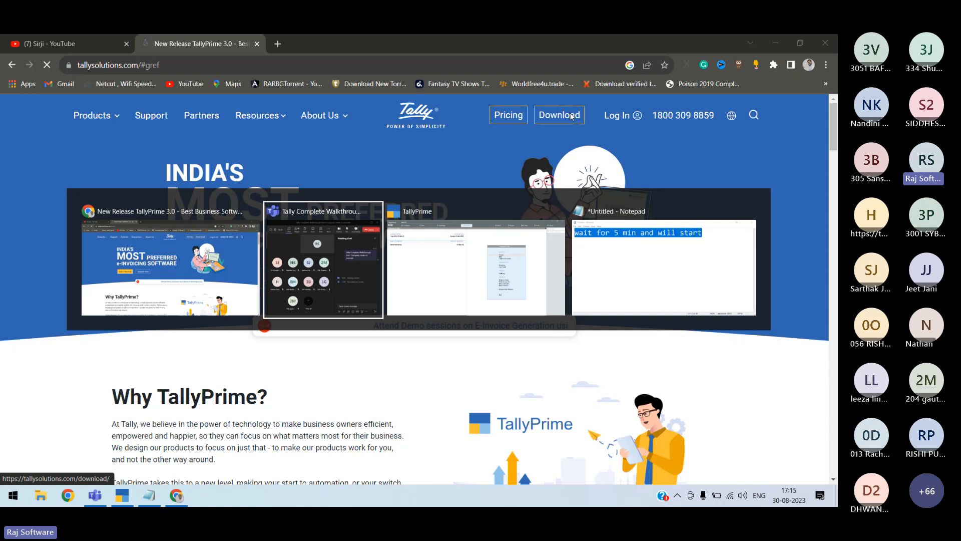
pyautogui.click(572, 116)
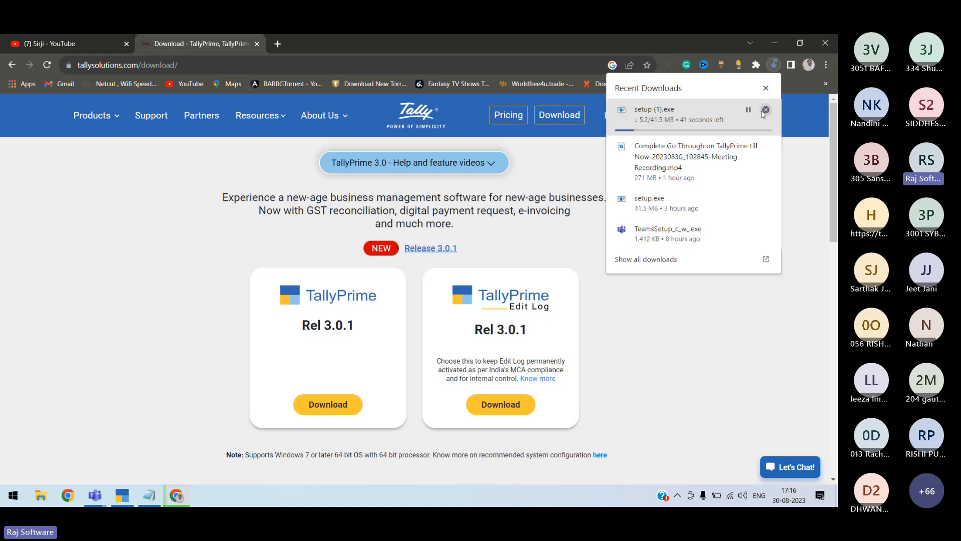
pyautogui.click(765, 111)
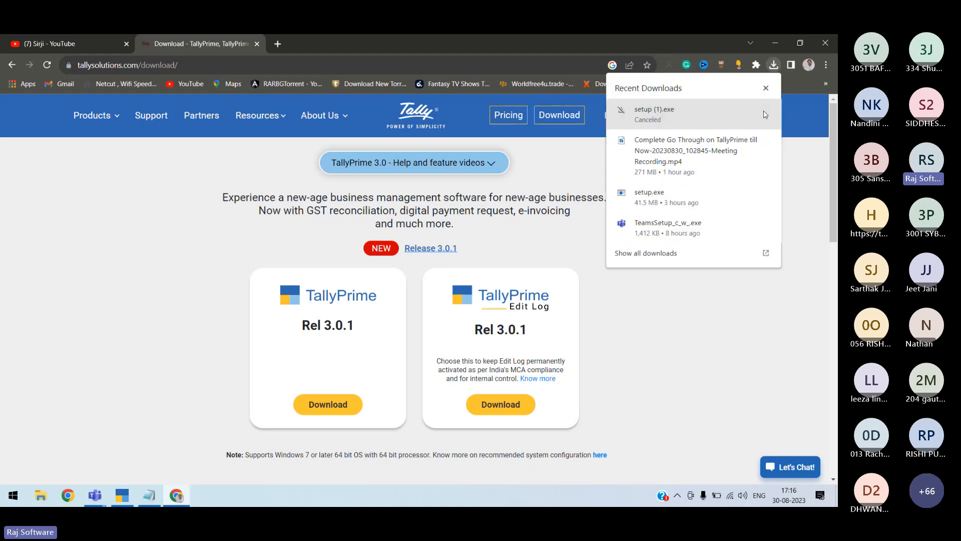
pyautogui.click(661, 198)
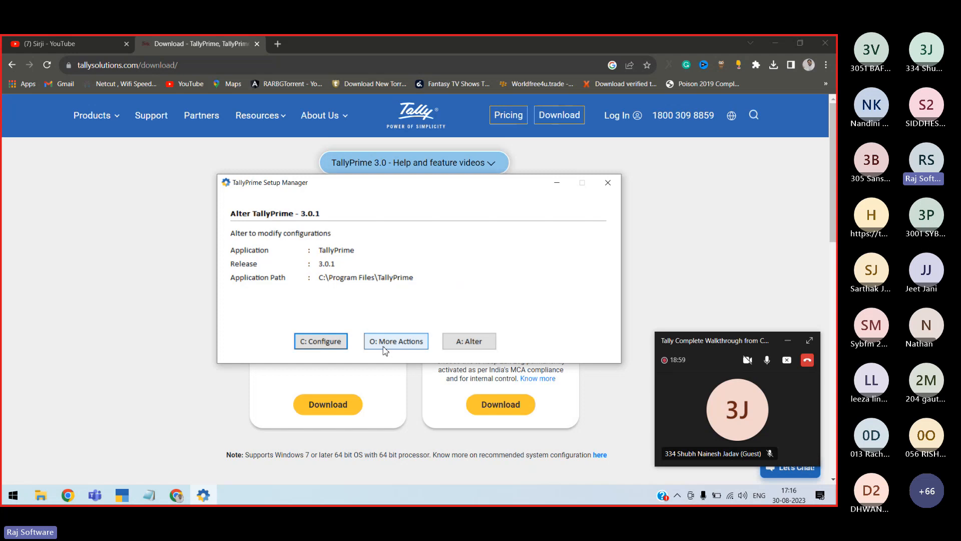
# Quit TallyPrime Setup Manager to return to the Gateway of Tally
pyautogui.click(608, 183)
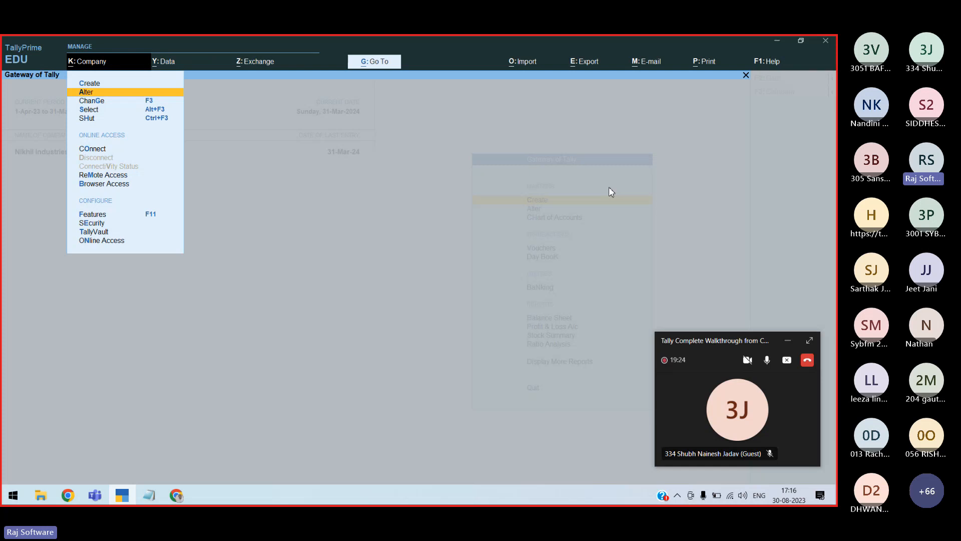
# Leave the Nikhil Industries alteration unchanged and start creating a new company
pyautogui.press('Return')
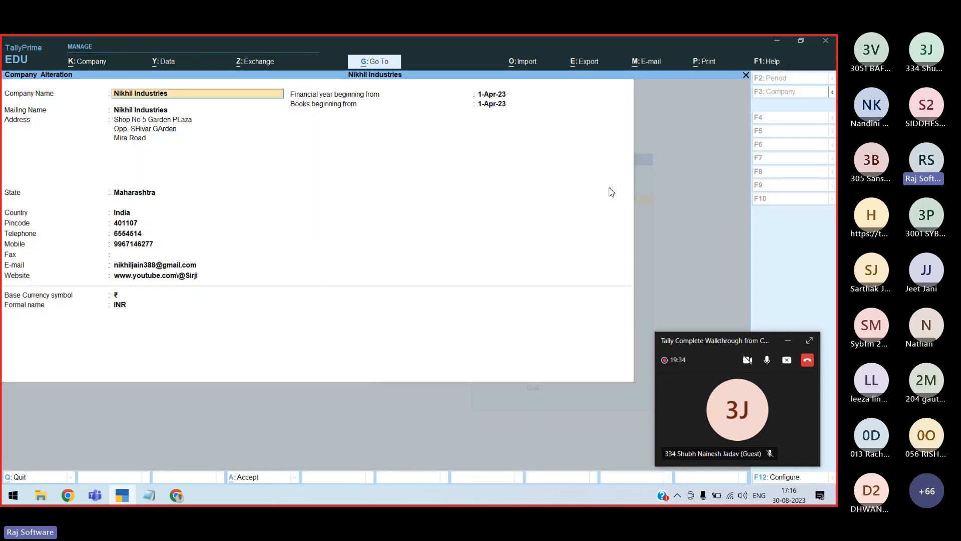
pyautogui.press('Up')
pyautogui.press('Up')
pyautogui.press('Up')
pyautogui.press('Up')
pyautogui.press('Up')
pyautogui.press('Up')
pyautogui.press('Up')
pyautogui.press('Up')
pyautogui.press('Up')
pyautogui.press('Up')
pyautogui.press('Up')
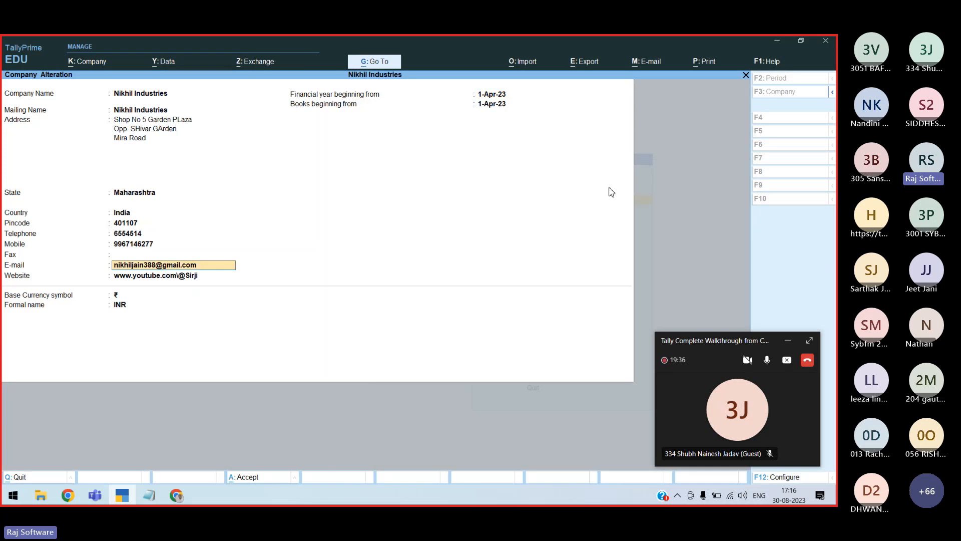
pyautogui.press('Up')
pyautogui.press('Up')
pyautogui.press('Up')
pyautogui.press('Up')
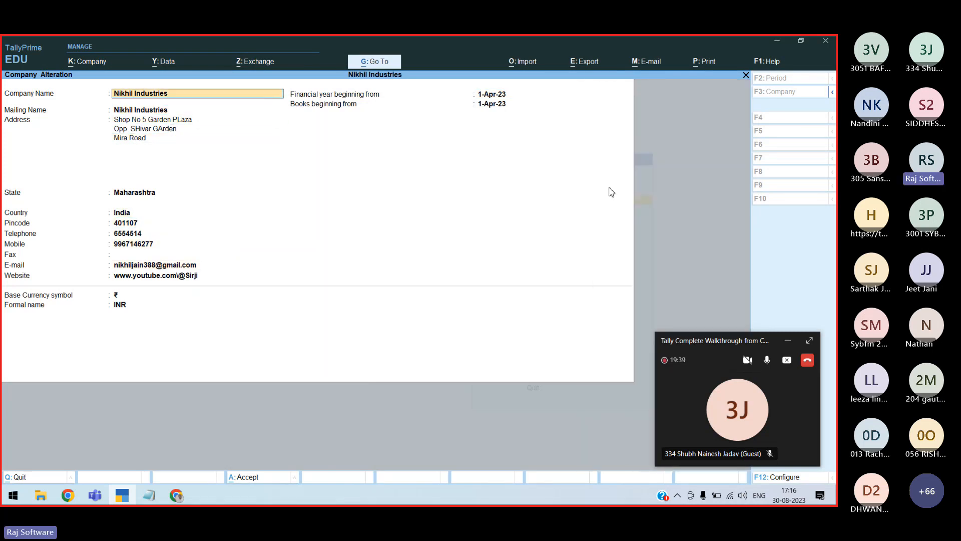
pyautogui.write('2 to')
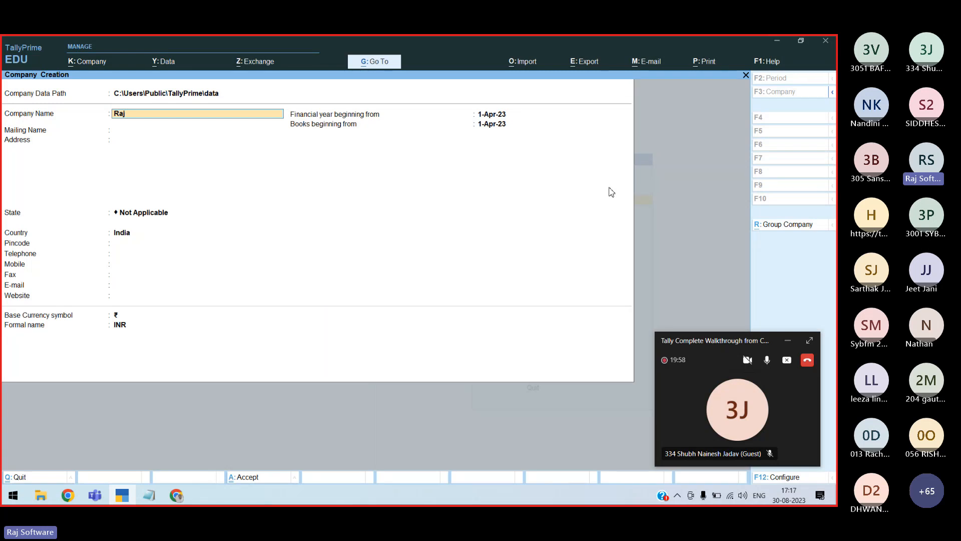
# Enter 'Nikhil Computers' as the new company's name
pyautogui.write('COmputers')
pyautogui.press('Return')
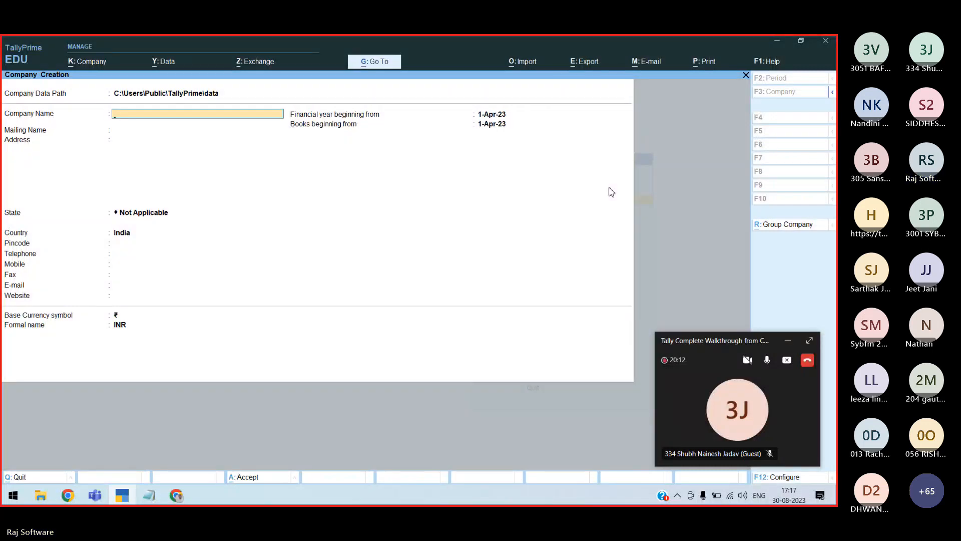
pyautogui.write('Nikh')
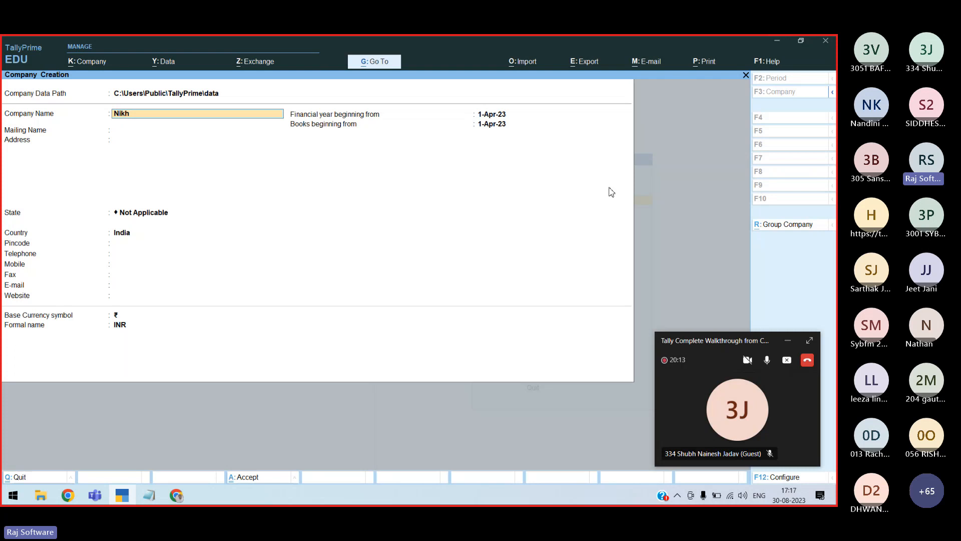
pyautogui.write('il Computers')
pyautogui.press('Return')
pyautogui.press('Return')
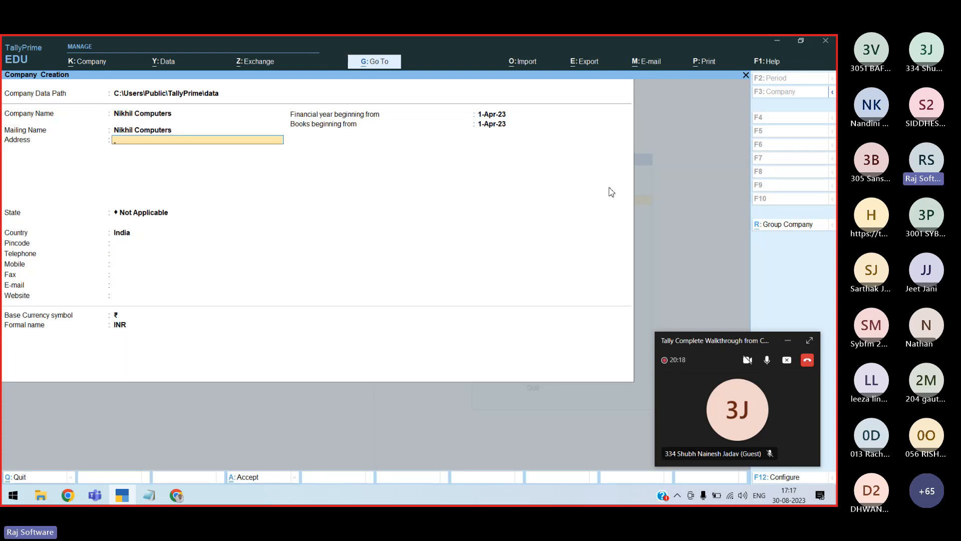
# Enter 'Shop No 5, Garden Plaza' as the first address line, then switch to Chrome for a search
pyautogui.write('Shop No 5, Garden Plaza')
pyautogui.press('Return')
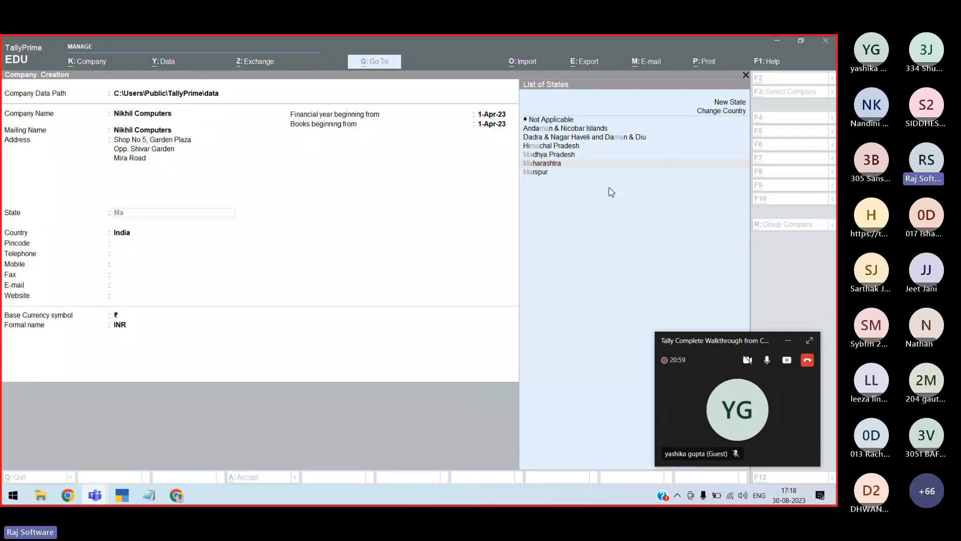
pyautogui.hotkey('alt', 'Tab')
pyautogui.hotkey('alt', 'Tab')
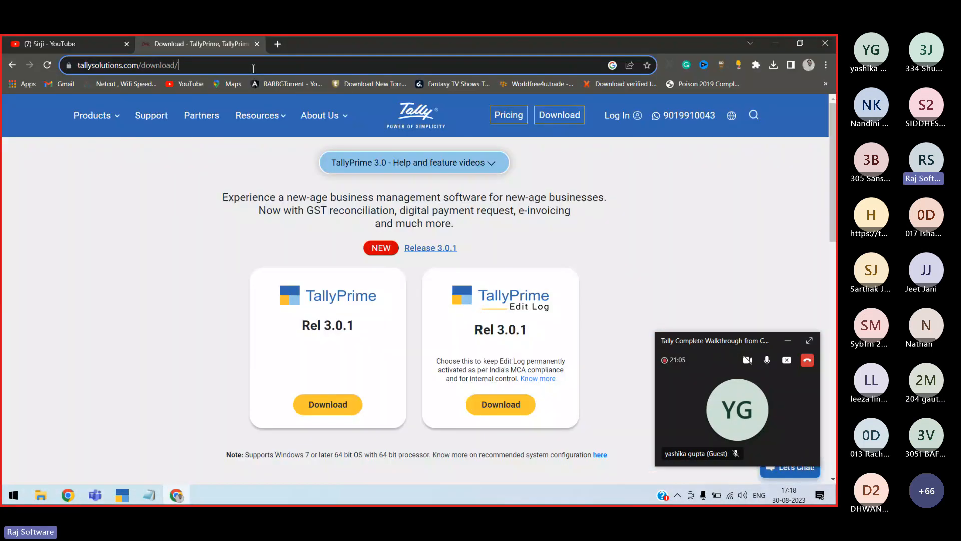
pyautogui.click(254, 65)
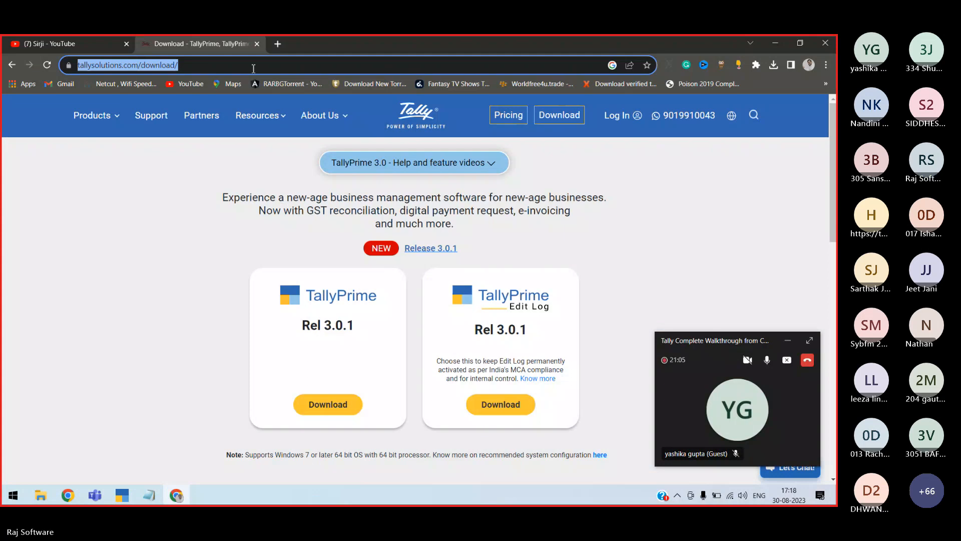
# Search Google for speedtester and run its internet speed test
pyautogui.write('speed')
pyautogui.press('Return')
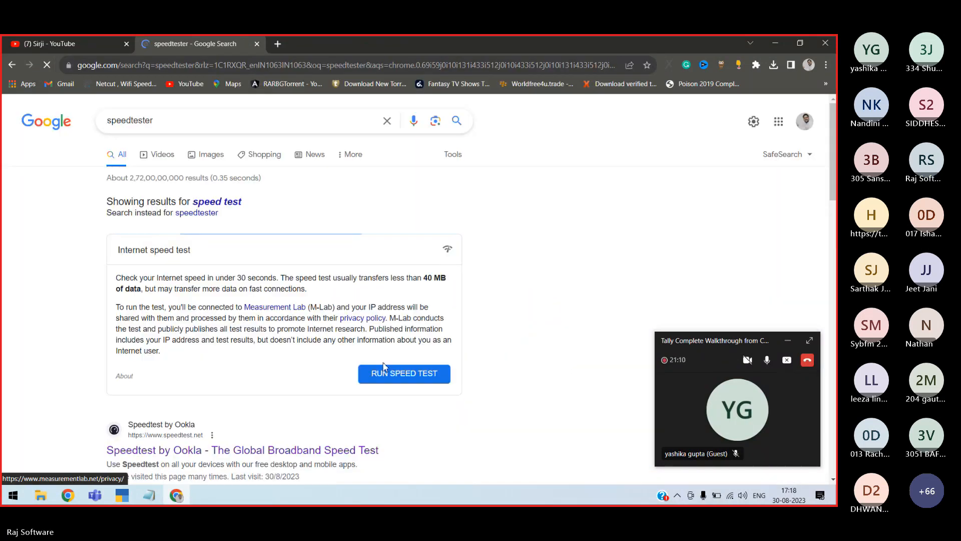
pyautogui.click(385, 374)
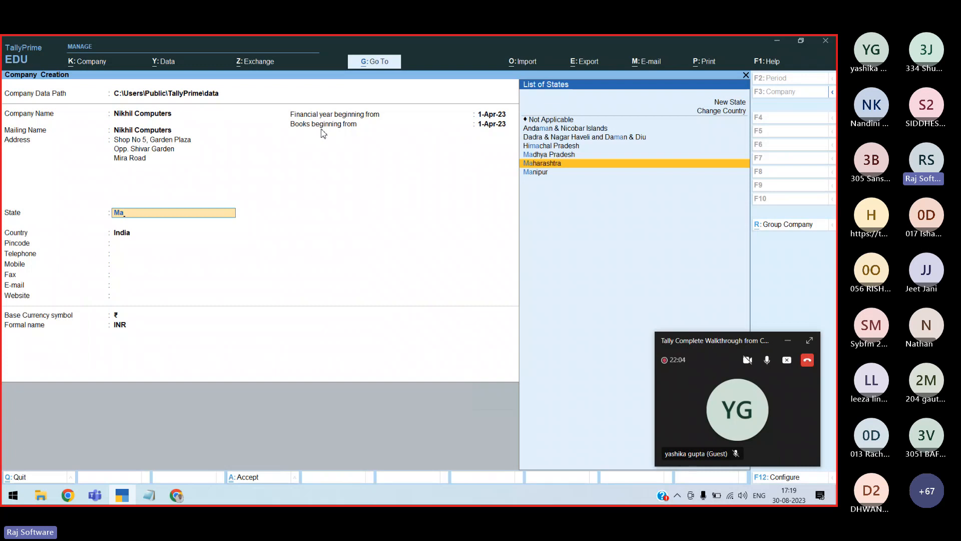
# Set the state to Maharashtra, fill in the pincode, and leave fax blank
pyautogui.hotkey('alt', 'Tab')
pyautogui.press('Return')
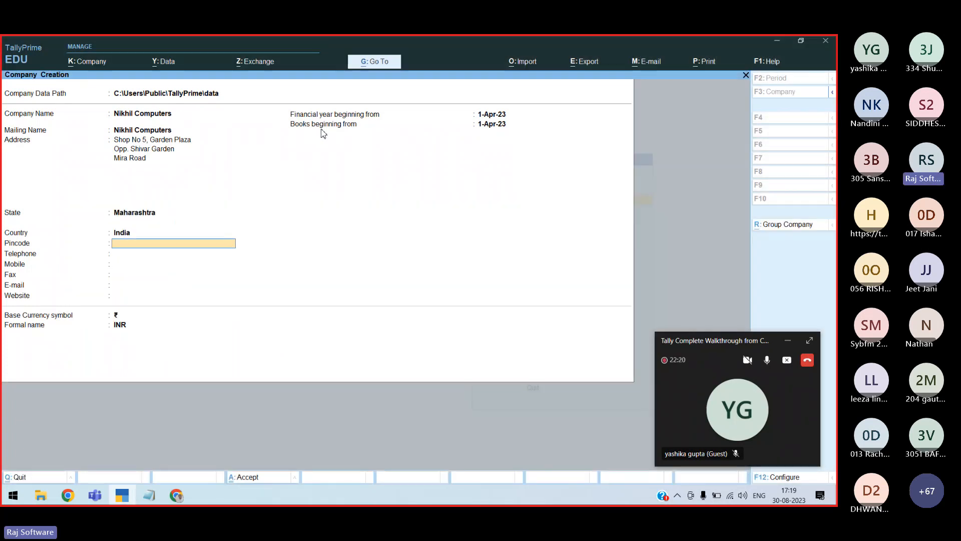
pyautogui.write('401107')
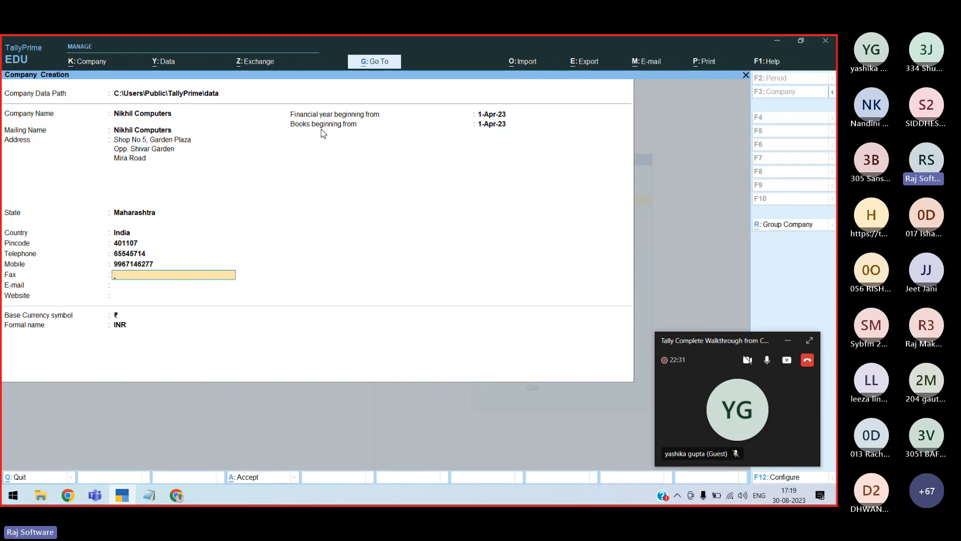
pyautogui.press('Return')
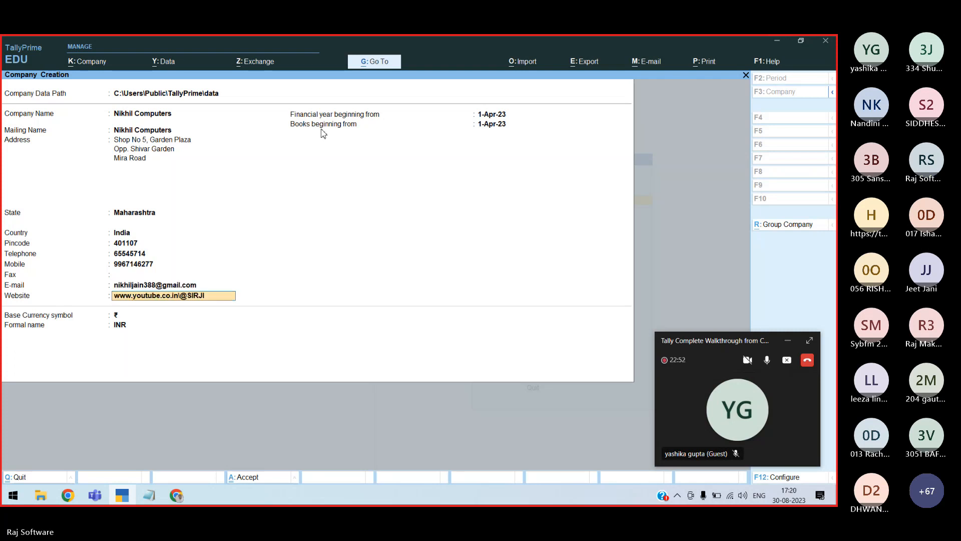
# Finish the website, keep 1-Apr-23 for financial year and books beginning, and save the company
pyautogui.press('Return')
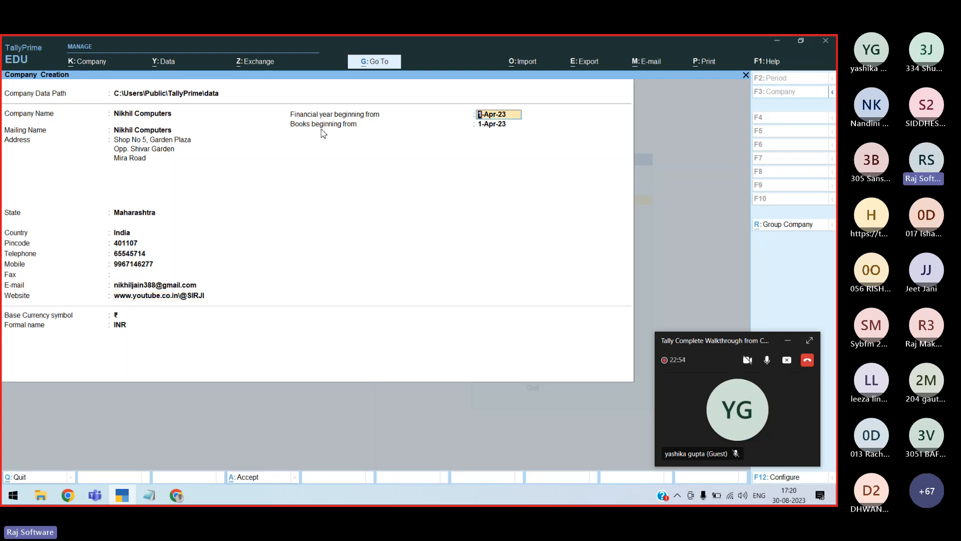
pyautogui.press('Return')
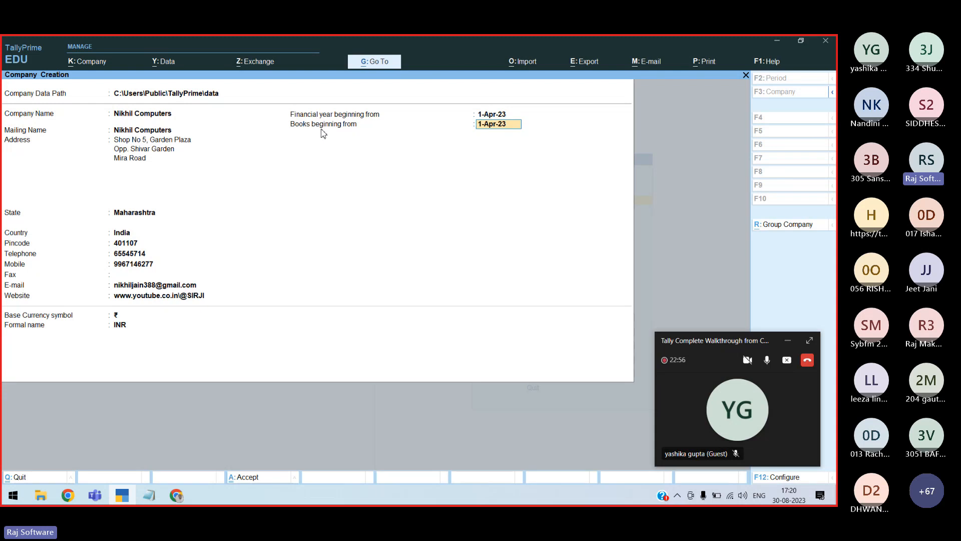
pyautogui.press('Return')
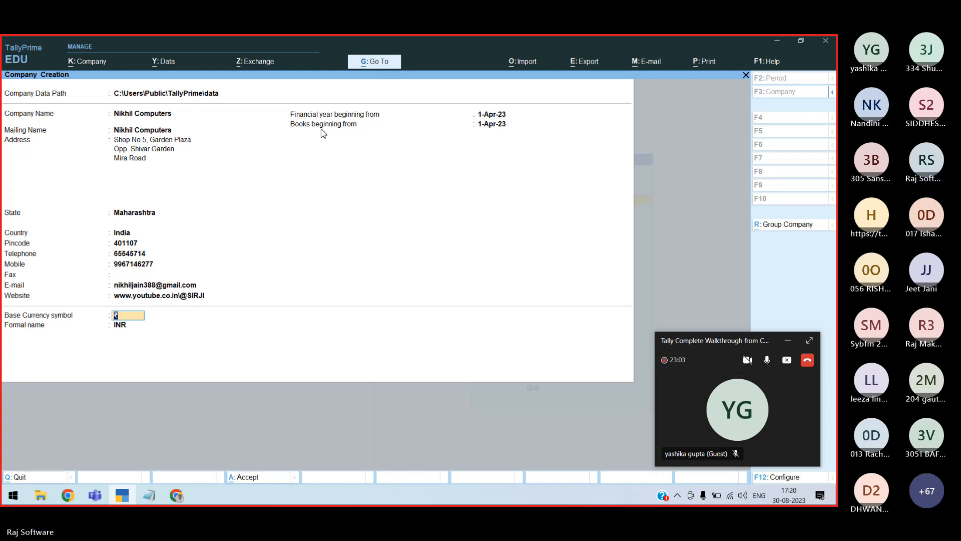
pyautogui.press('Return')
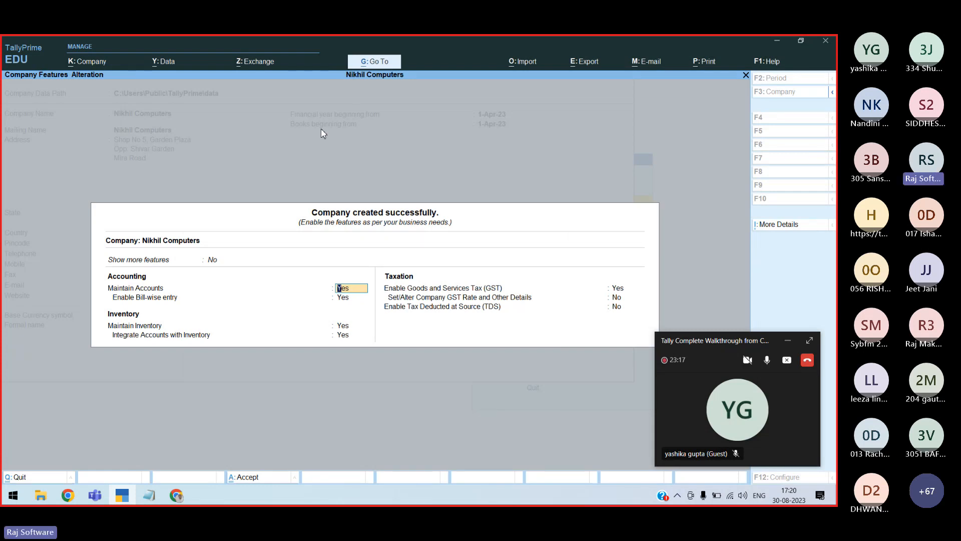
# Keep Maintain Accounts and Bill-wise entry on, and set Integrate Accounts with Inventory to No
pyautogui.press('Return')
pyautogui.press('Return')
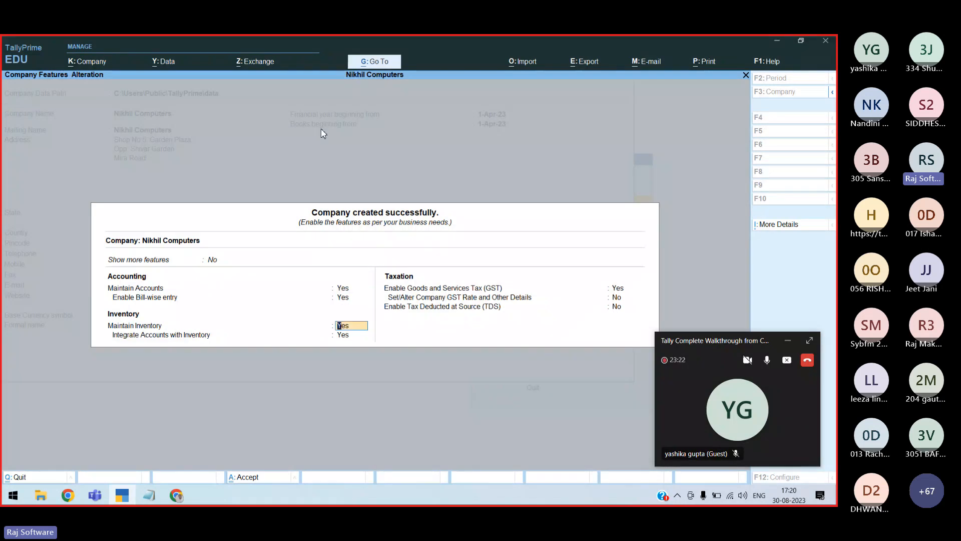
pyautogui.press('Return')
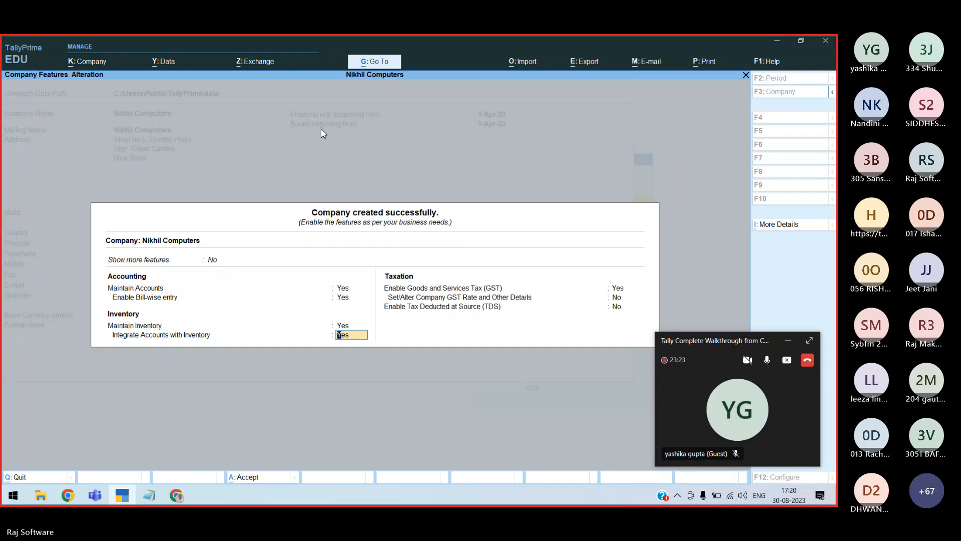
pyautogui.write('NO')
pyautogui.press('Return')
pyautogui.write('NO')
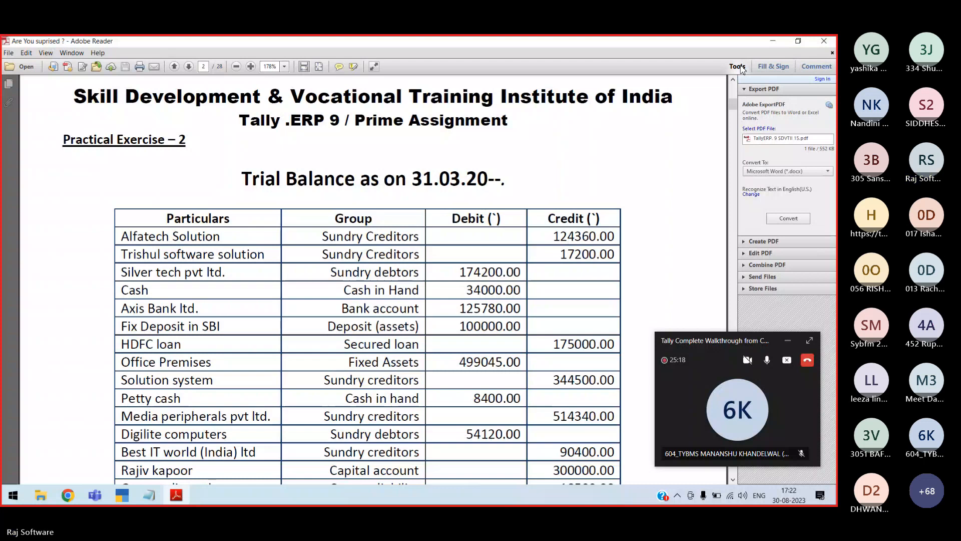
pyautogui.hotkey('alt', 'Tab')
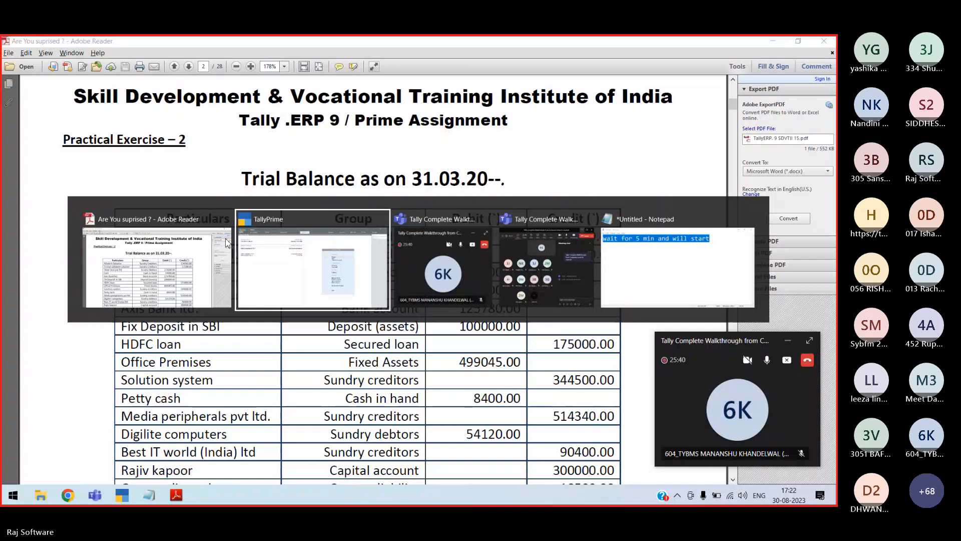
# Back in TallyPrime, open the Create list of masters and move to Ledger
pyautogui.hotkey('alt', 'Tab')
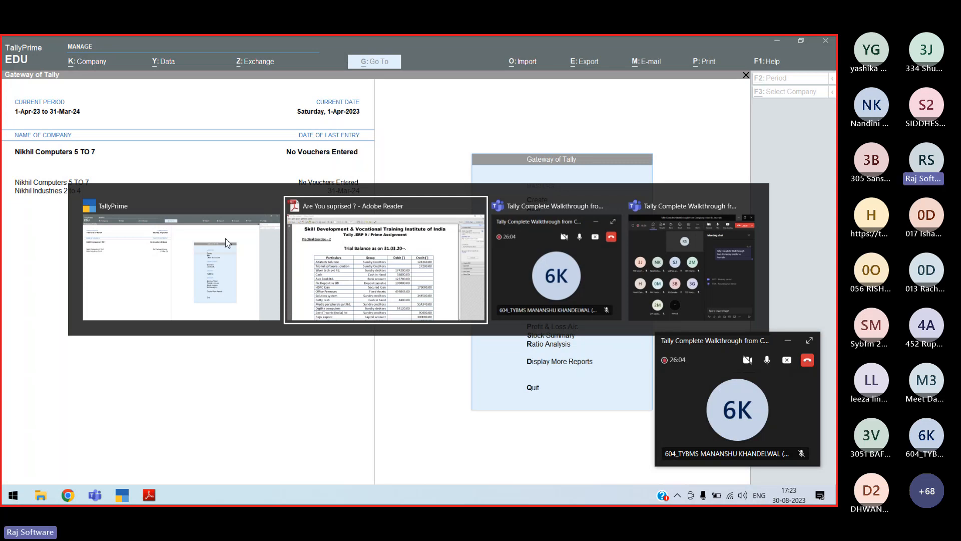
pyautogui.click(226, 243)
pyautogui.press('c')
pyautogui.press('Down')
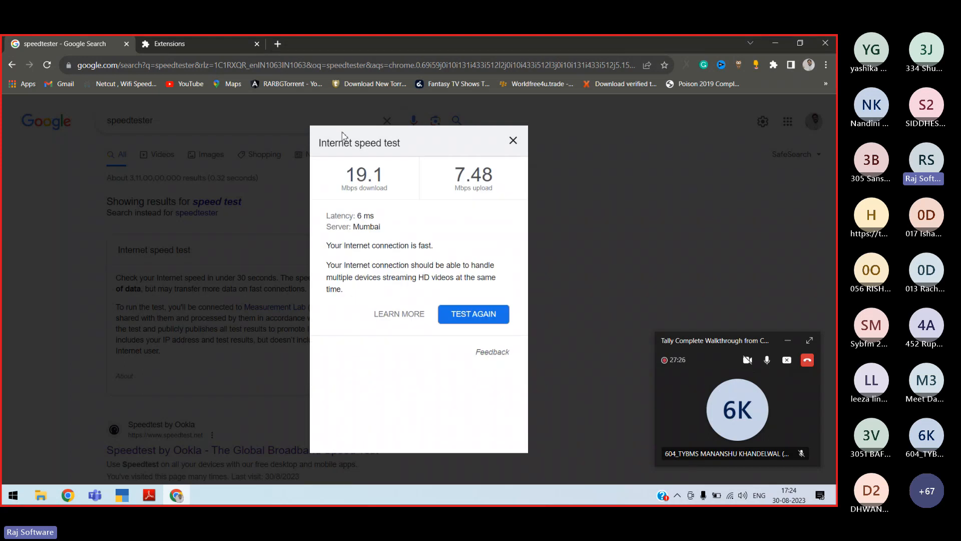
# Minimize Chrome, move the call window aside, and abandon the duplicate Cash ledger
pyautogui.click(778, 47)
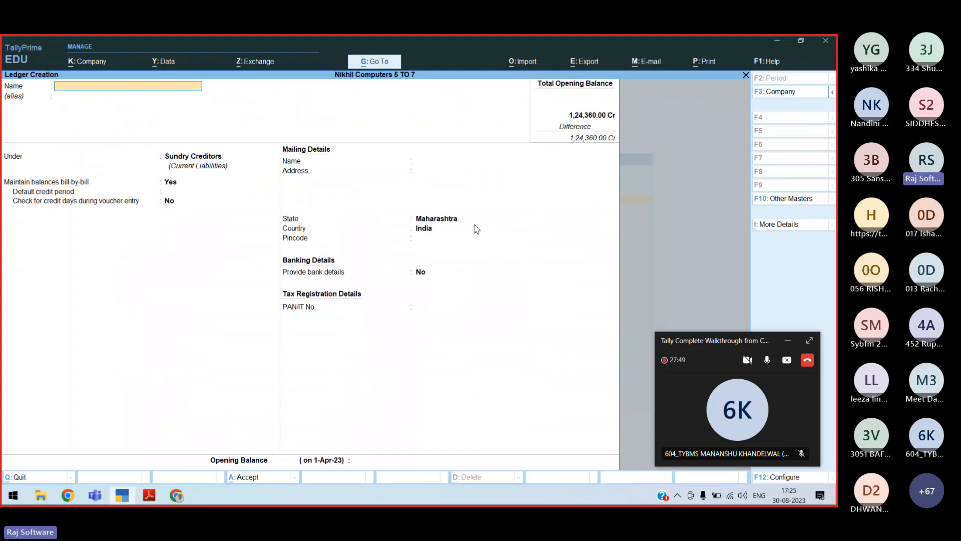
pyautogui.moveTo(710, 242); pyautogui.dragTo(716, 212)
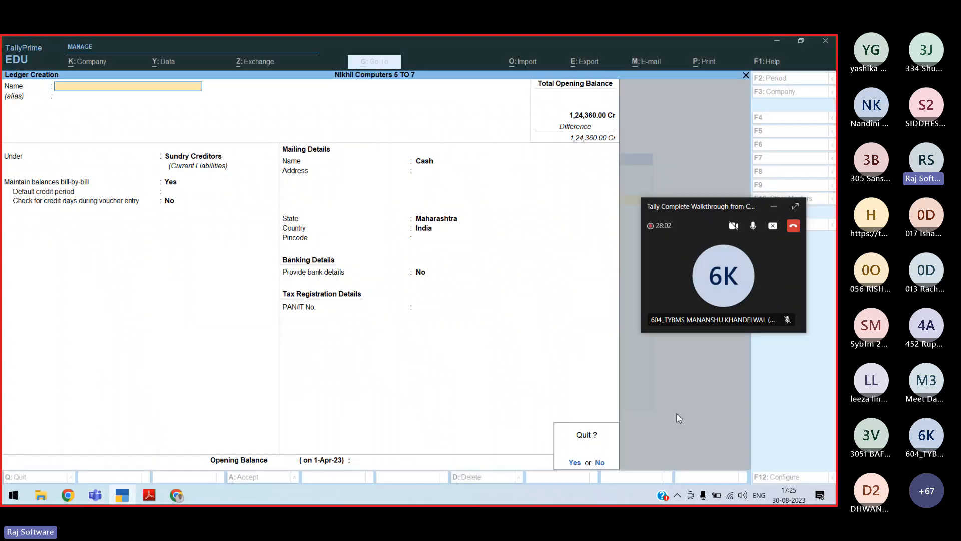
pyautogui.press('Return')
# Confirm quitting the unsaved duplicate Cash ledger
pyautogui.press('Escape')
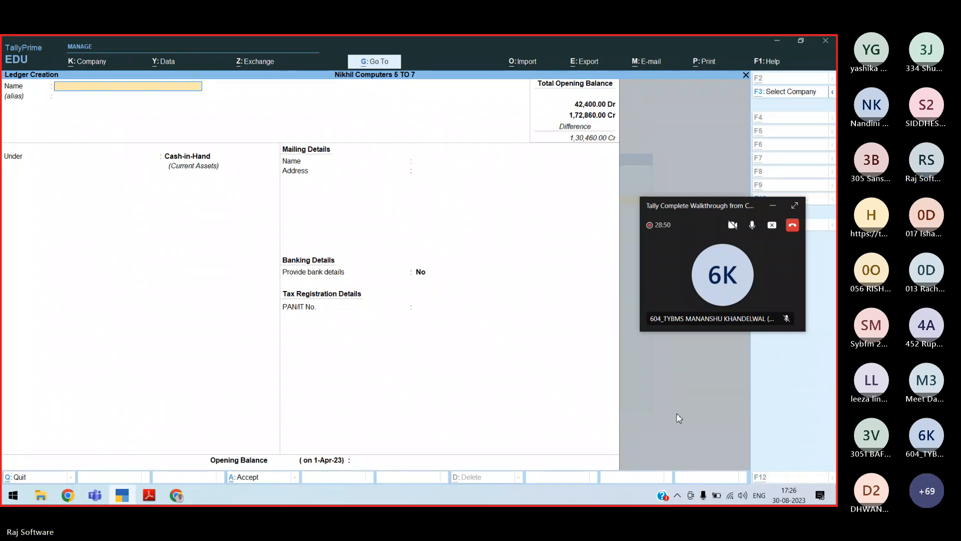
# Create the Axis Bank ledger, choosing its bank group from the matching group list
pyautogui.hotkey('alt', 'Tab')
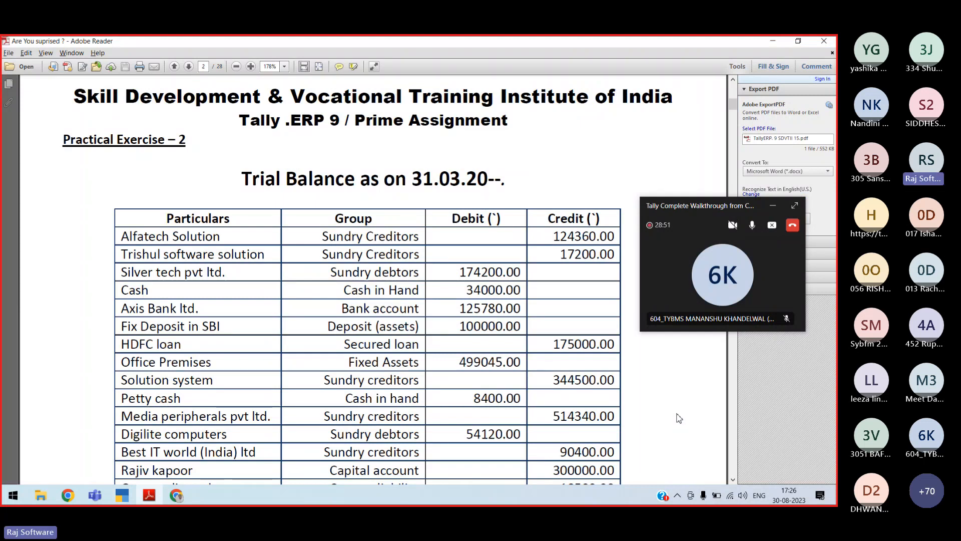
pyautogui.hotkey('alt', 'Tab')
pyautogui.write('Axis')
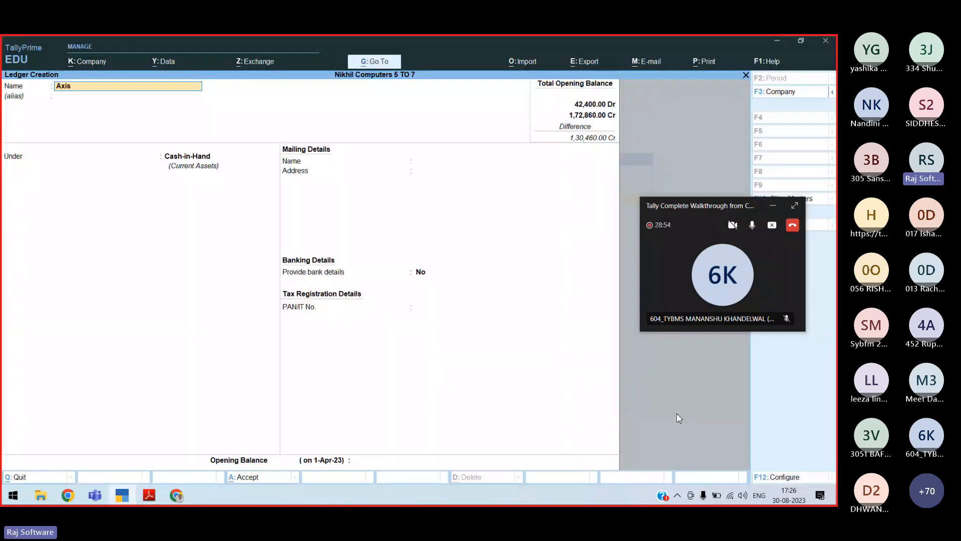
pyautogui.write(' Bank')
pyautogui.press('Return')
pyautogui.press('Return')
pyautogui.write('Ban')
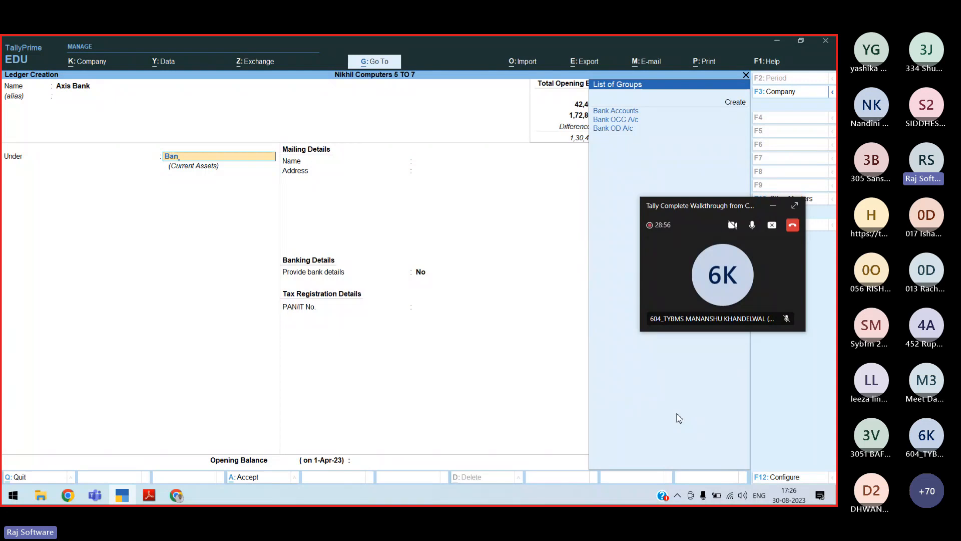
pyautogui.press('Down')
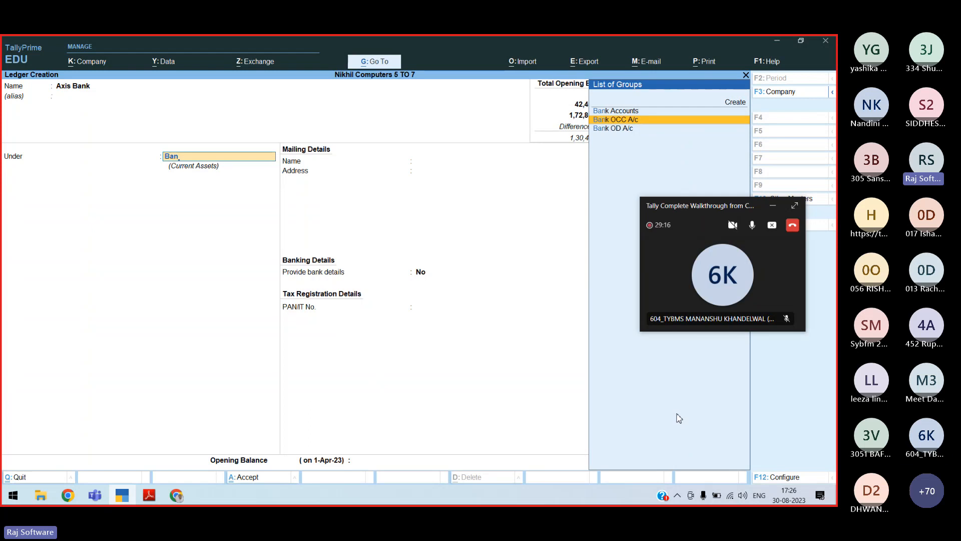
pyautogui.press('Down')
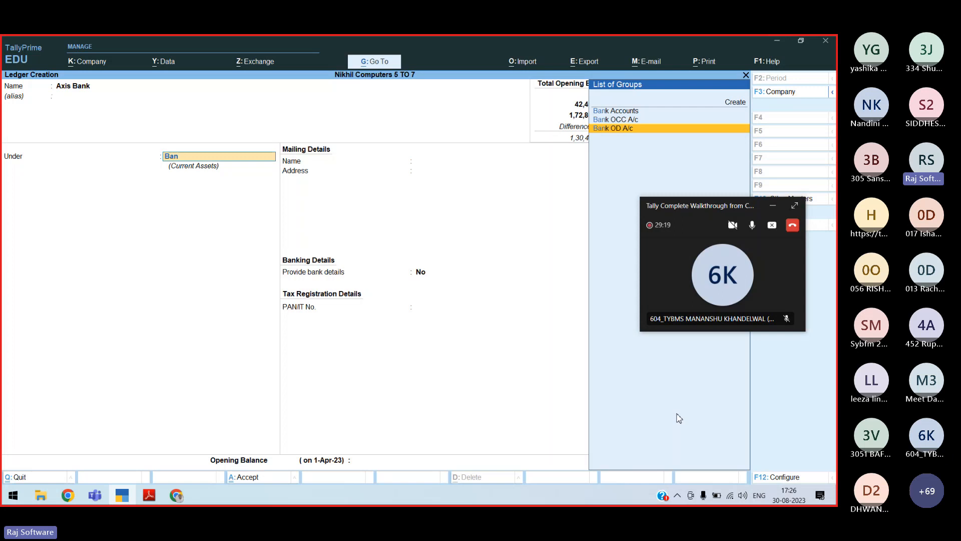
pyautogui.press('Up')
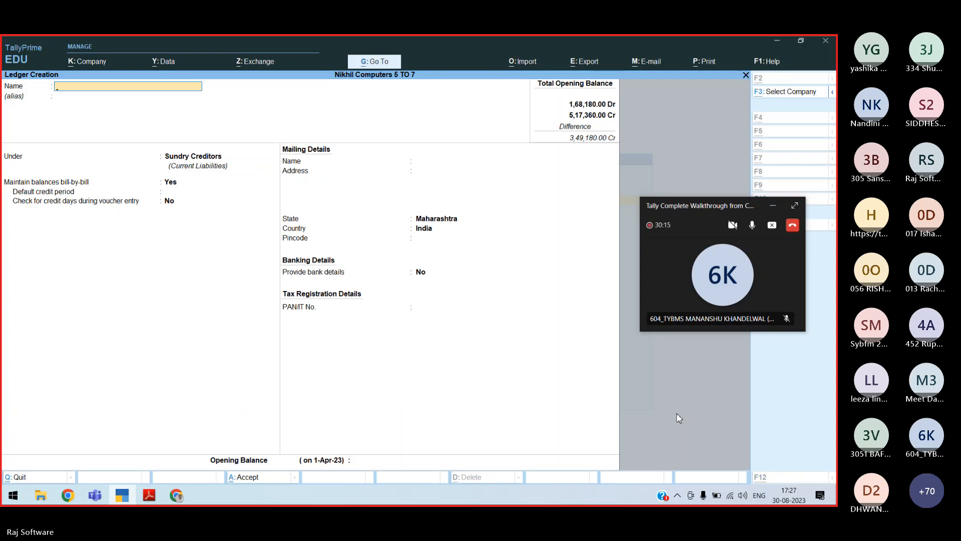
# After checking the trial balance PDF, name the new ledger Service Tax Payable
pyautogui.hotkey('alt', 'Tab')
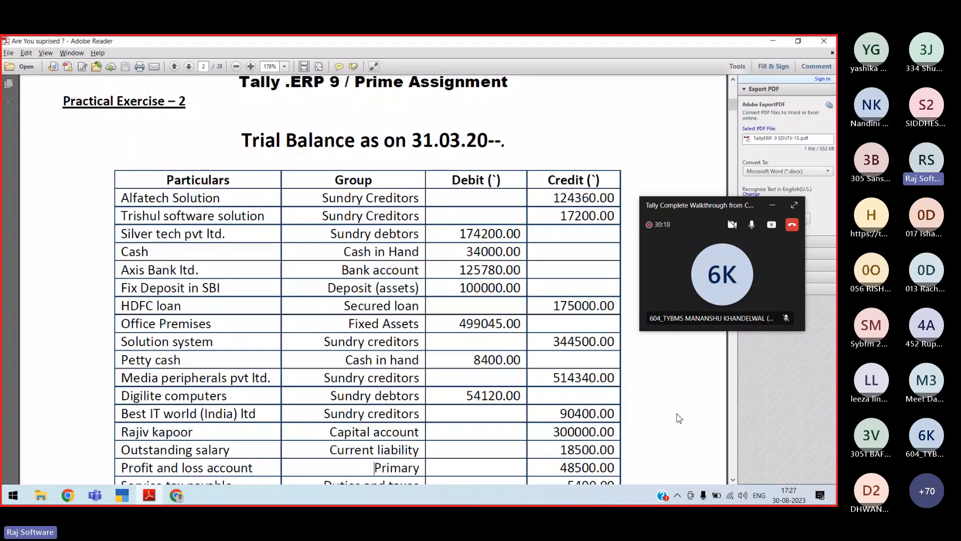
pyautogui.scroll(-3, 679, 418)
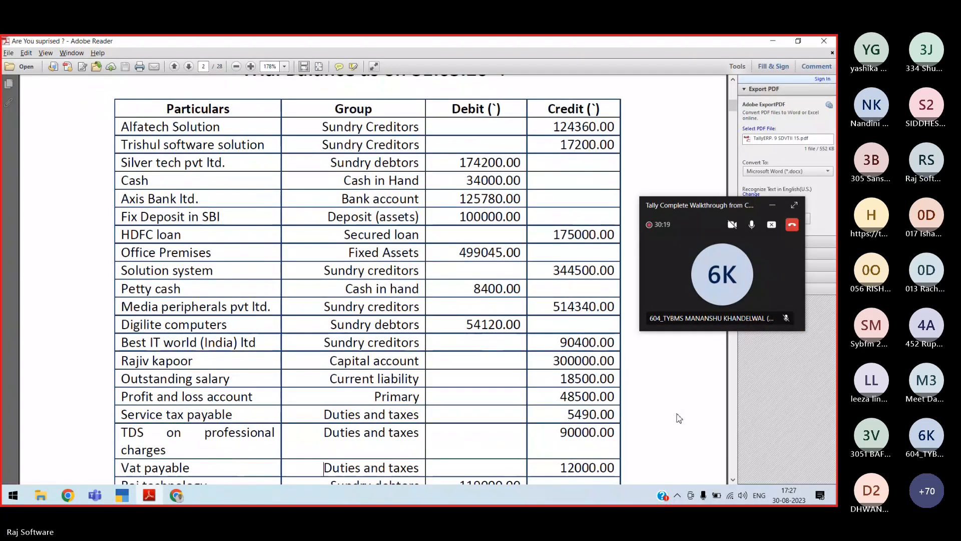
pyautogui.scroll(-3, 679, 418)
pyautogui.hotkey('alt', 'Tab')
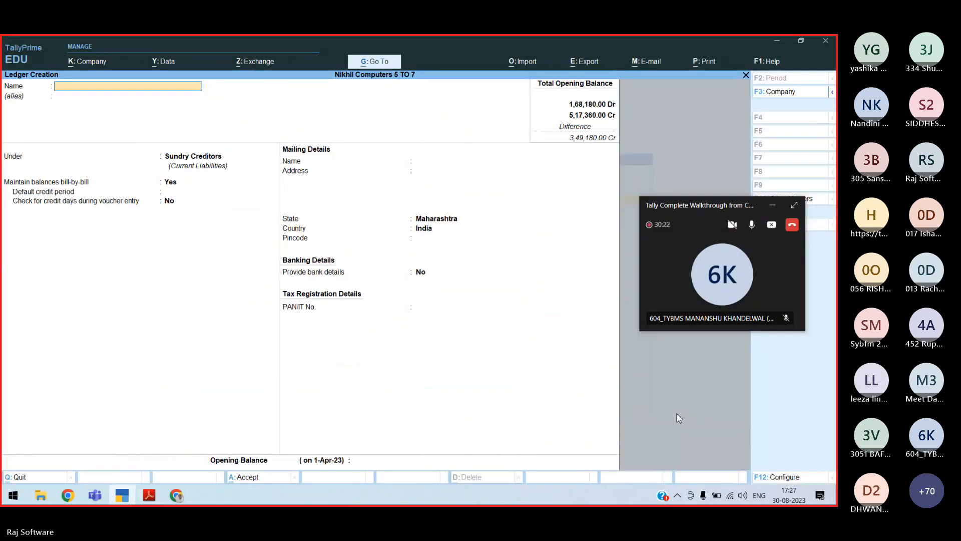
pyautogui.write('ice Tax')
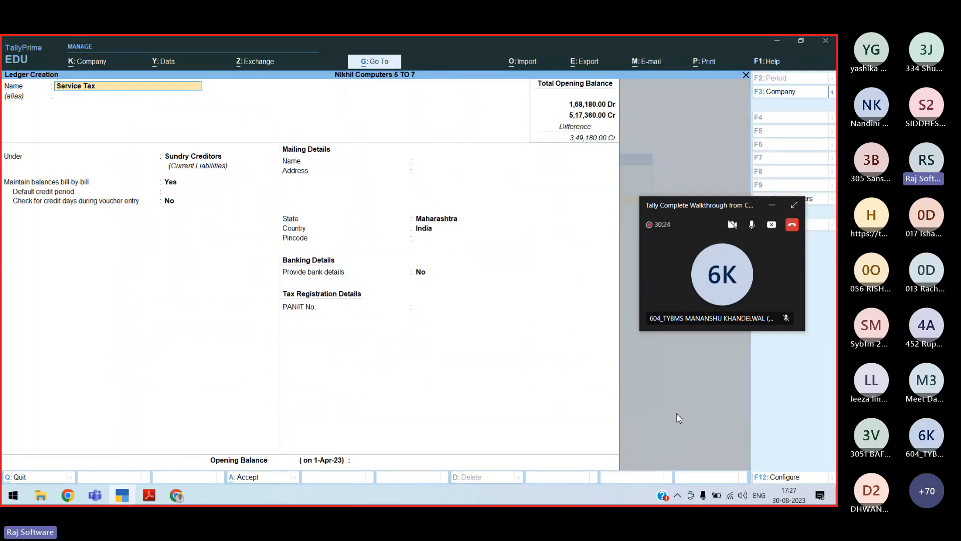
pyautogui.write(' Payable')
pyautogui.press('Return')
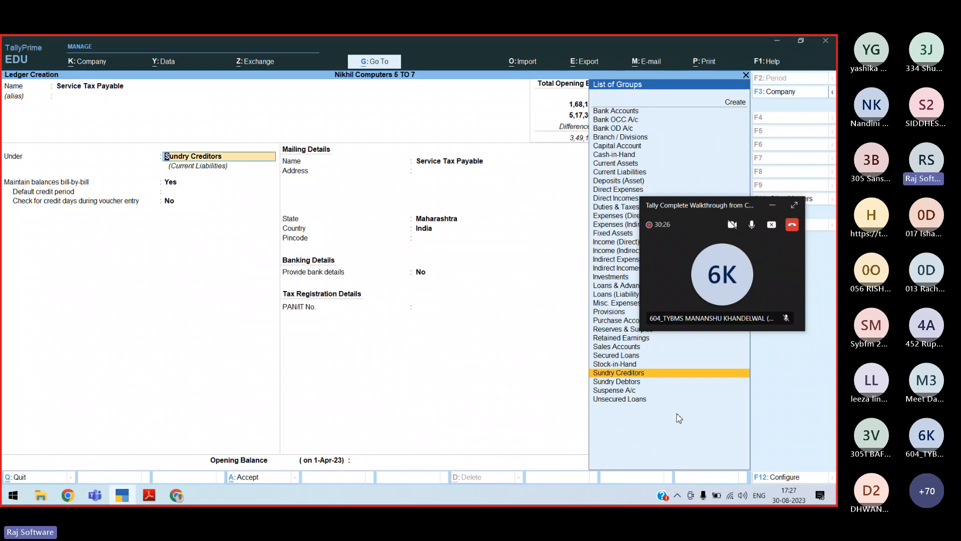
# Place it under Duties & Taxes with a 5,490 Cr opening balance, referencing the PDF
pyautogui.hotkey('alt', 'Tab')
pyautogui.hotkey('alt', 'Tab')
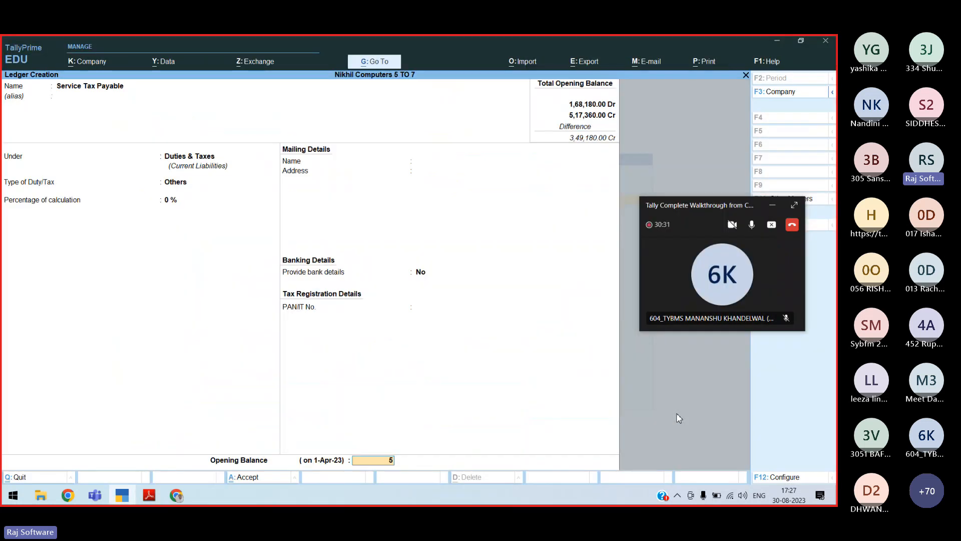
pyautogui.write('54')
pyautogui.hotkey('alt', 'Tab')
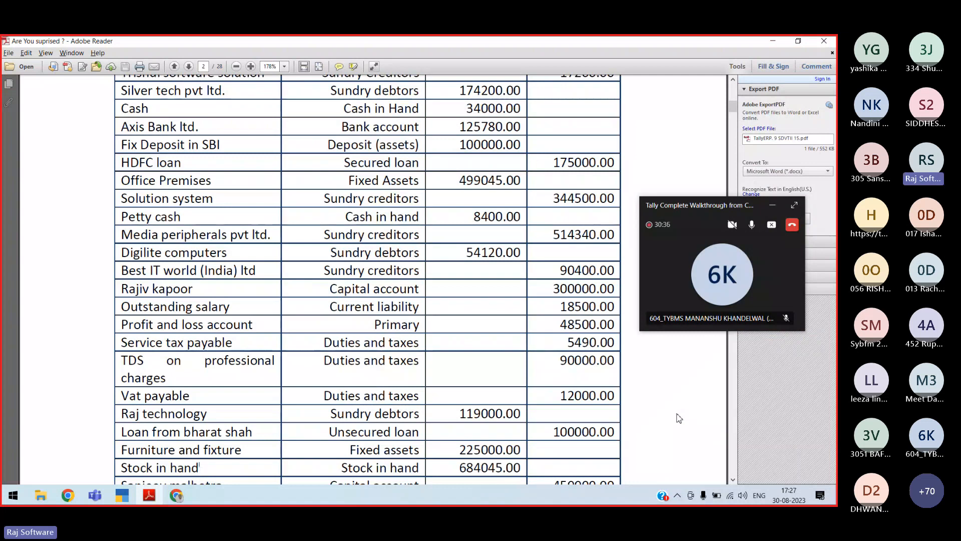
pyautogui.hotkey('alt', 'Tab')
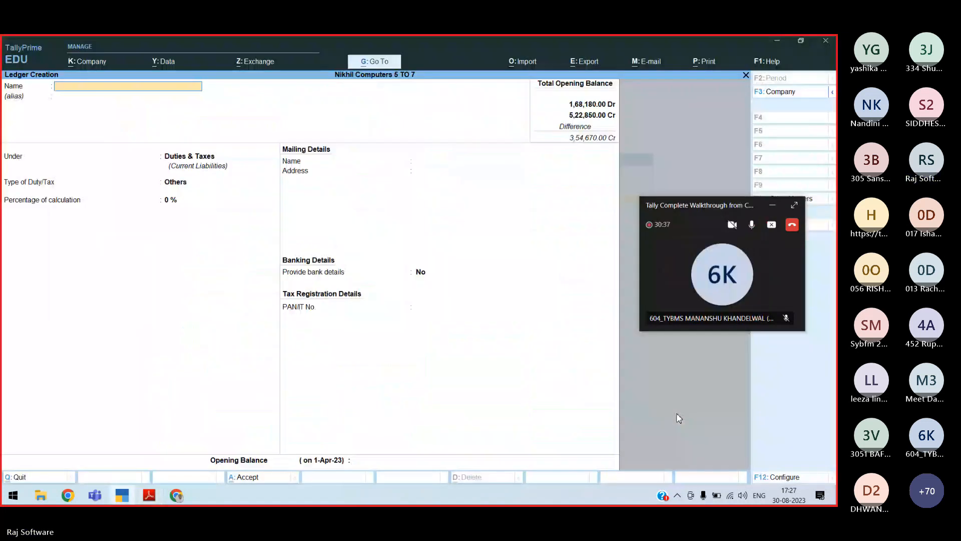
# Create the Raj Technology ledger under the Sundry Debtors group
pyautogui.write('Raj Technology')
pyautogui.press('Return')
pyautogui.write('Sund')
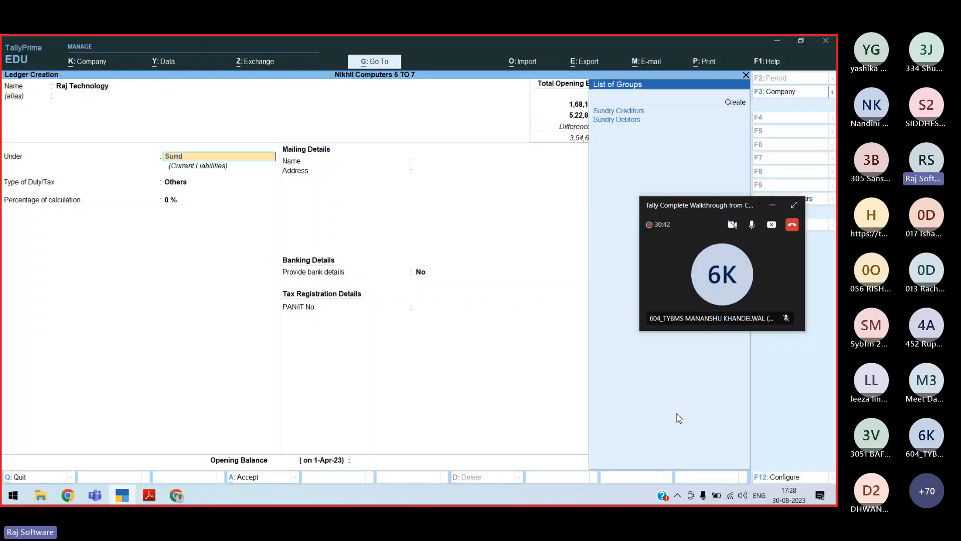
pyautogui.press('Down')
pyautogui.press('Return')
pyautogui.press('Return')
pyautogui.press('Return')
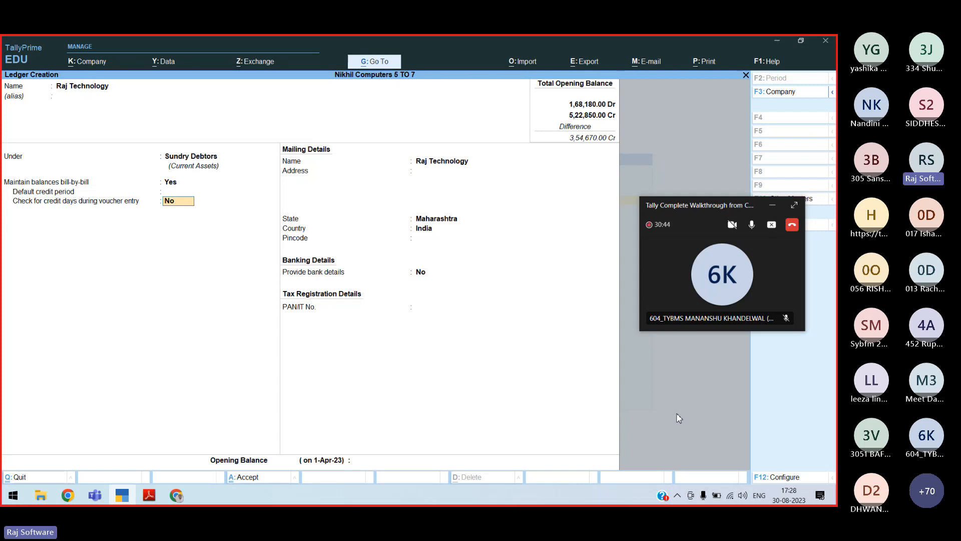
# Check the trial balance PDF, then enter the unsecured loan ledger's name
pyautogui.hotkey('alt', 'Tab')
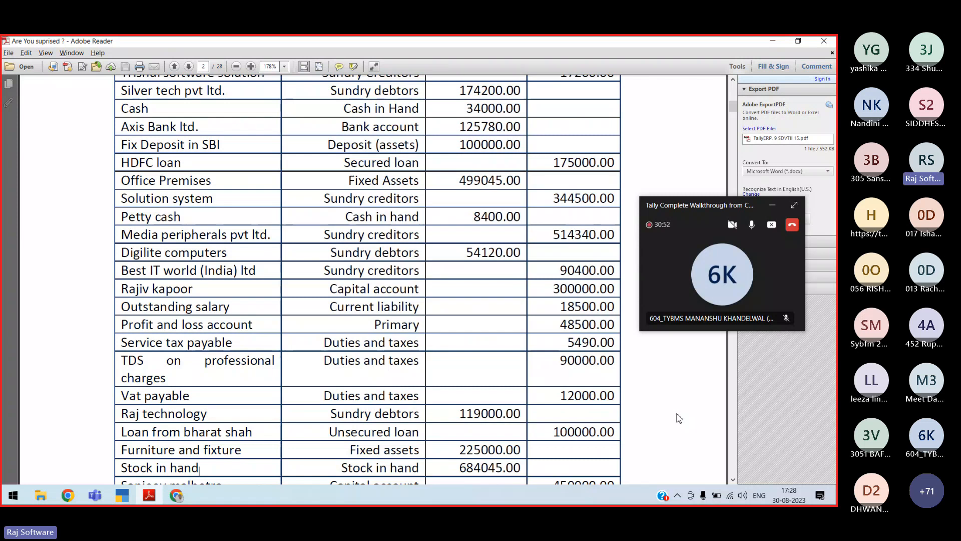
pyautogui.hotkey('alt', 'Tab')
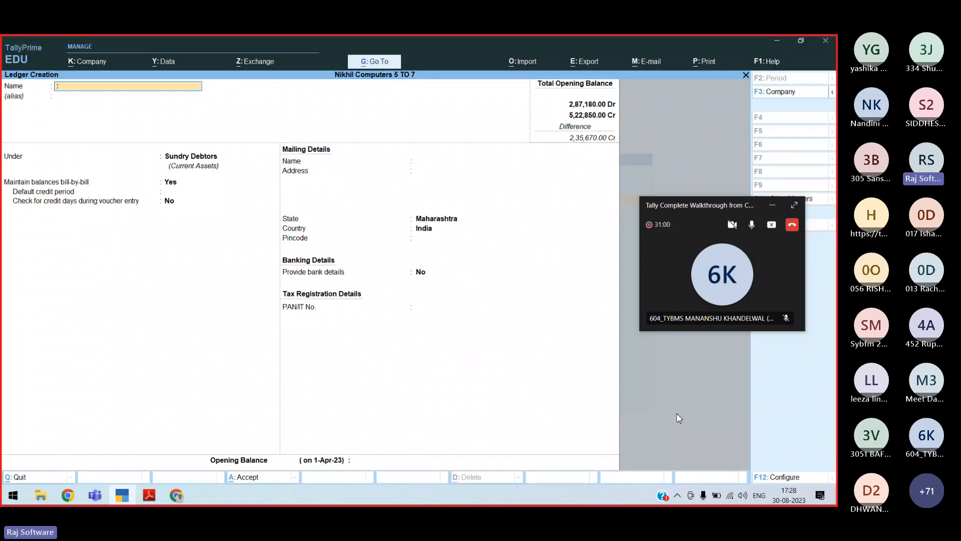
pyautogui.write('Loan From Bharat Shsh')
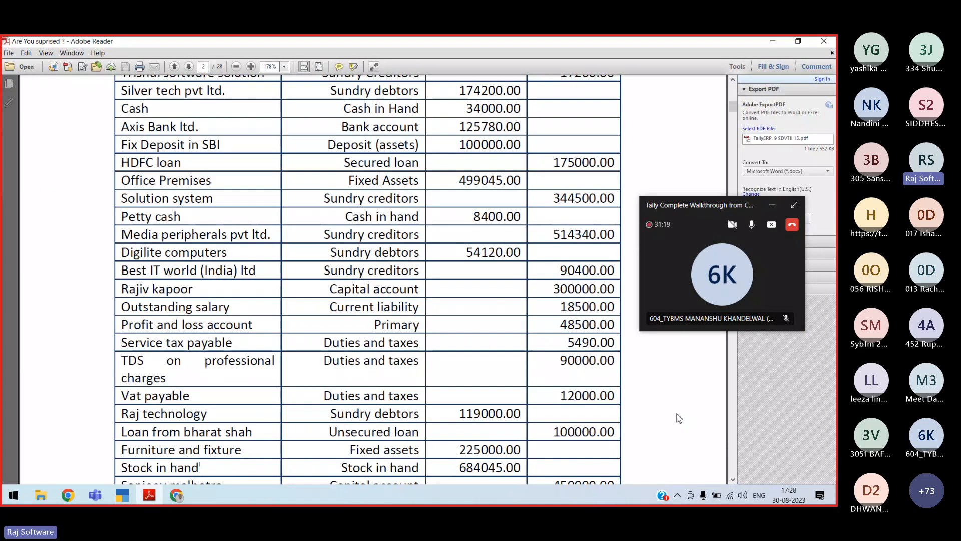
pyautogui.scroll(-1, 679, 418)
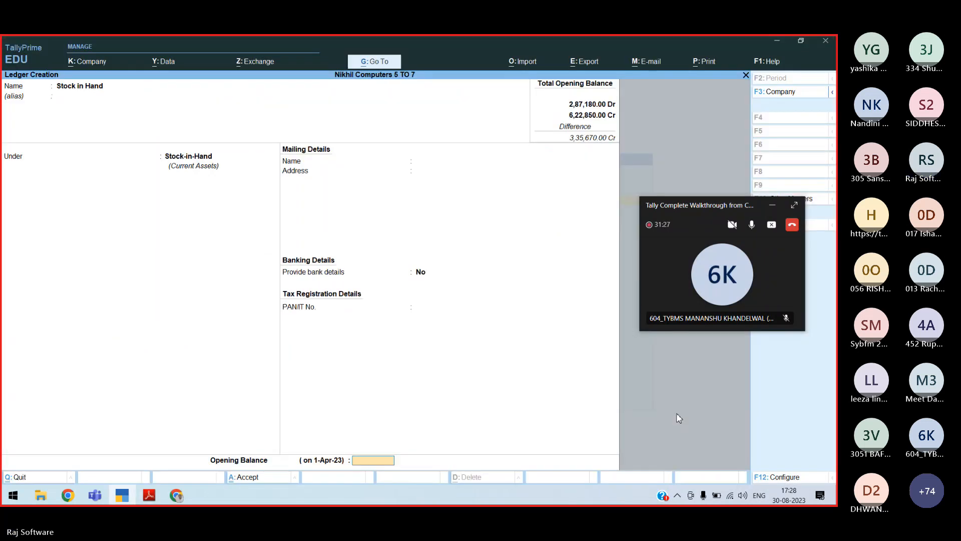
# Give the Stock in Hand ledger a 684045 opening balance and save it
pyautogui.press('Return')
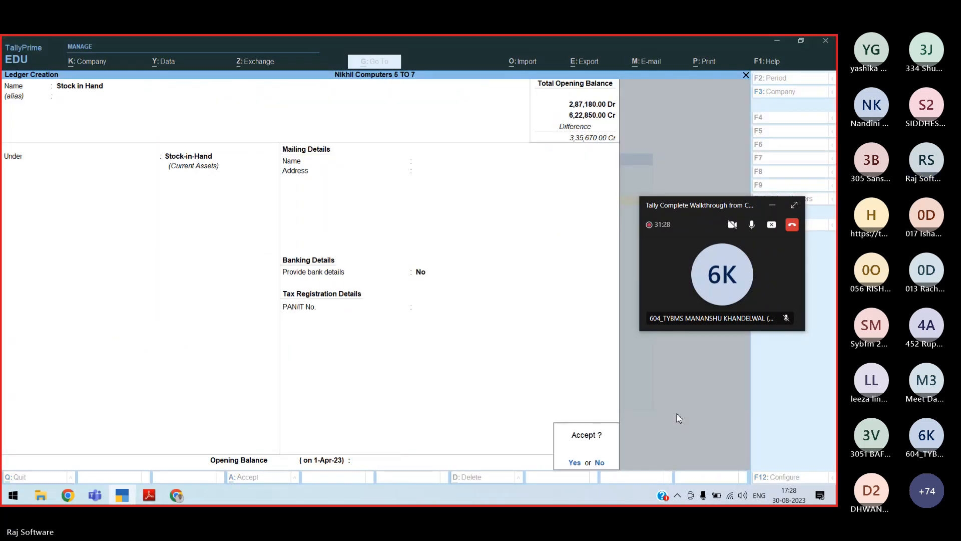
pyautogui.press('Escape')
pyautogui.write('684045')
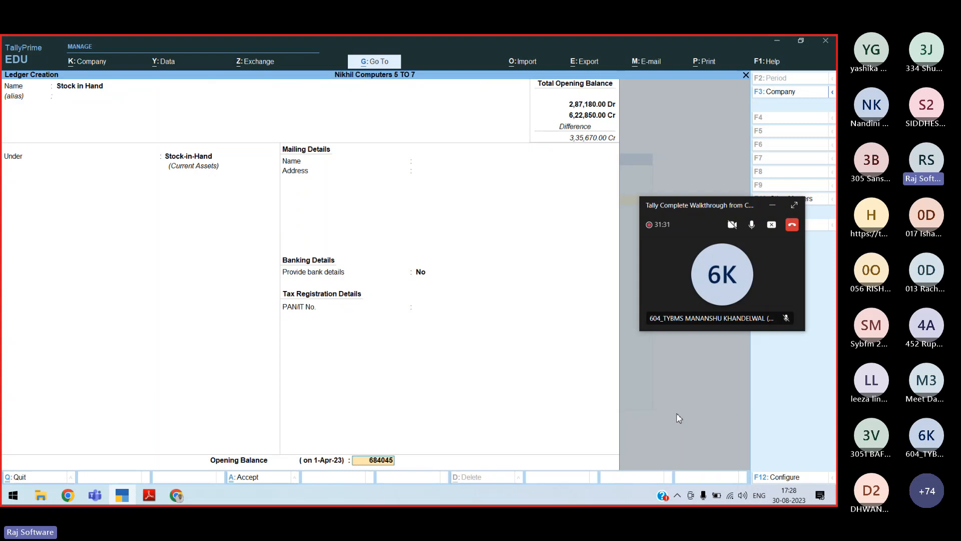
pyautogui.press('Return')
pyautogui.press('Return')
pyautogui.press('Return')
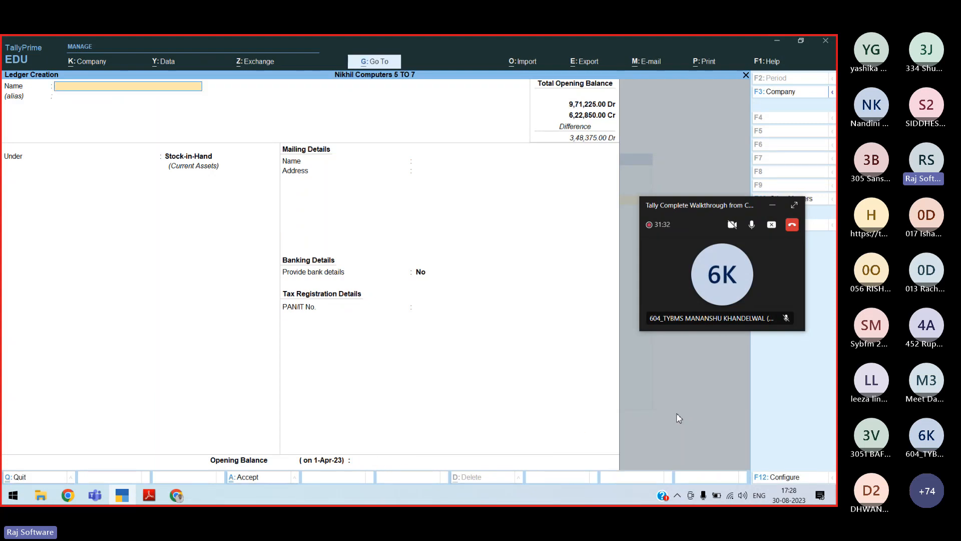
# Check the trial balance PDF and begin naming the capital-account ledger
pyautogui.hotkey('alt', 'Tab')
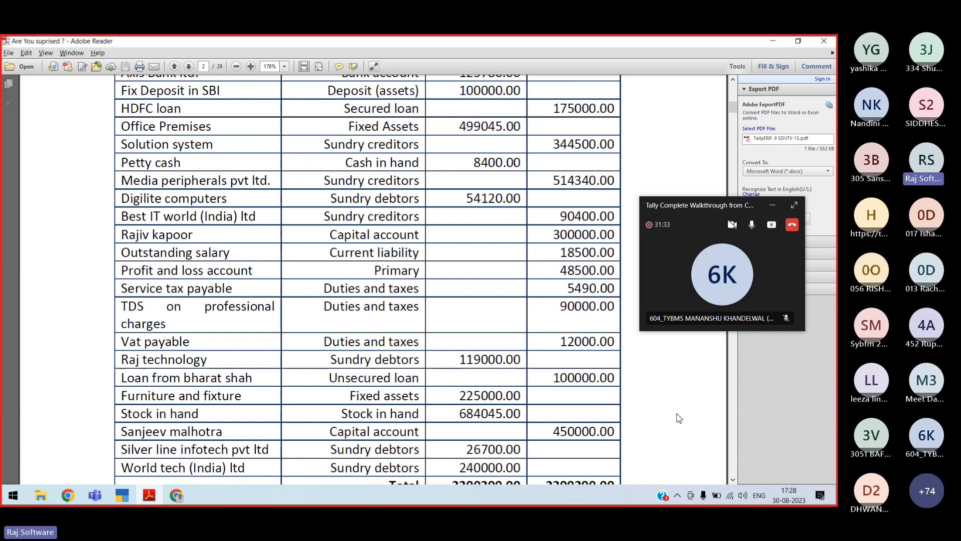
pyautogui.hotkey('alt', 'Tab')
pyautogui.write('Mal')
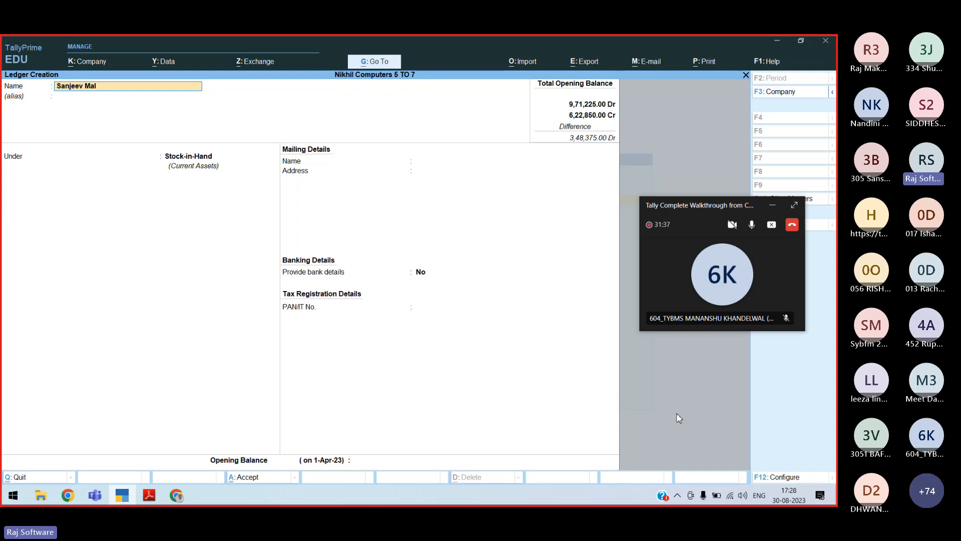
# Enter 450000 as the capital account ledger's credit opening balance
pyautogui.write('450000')
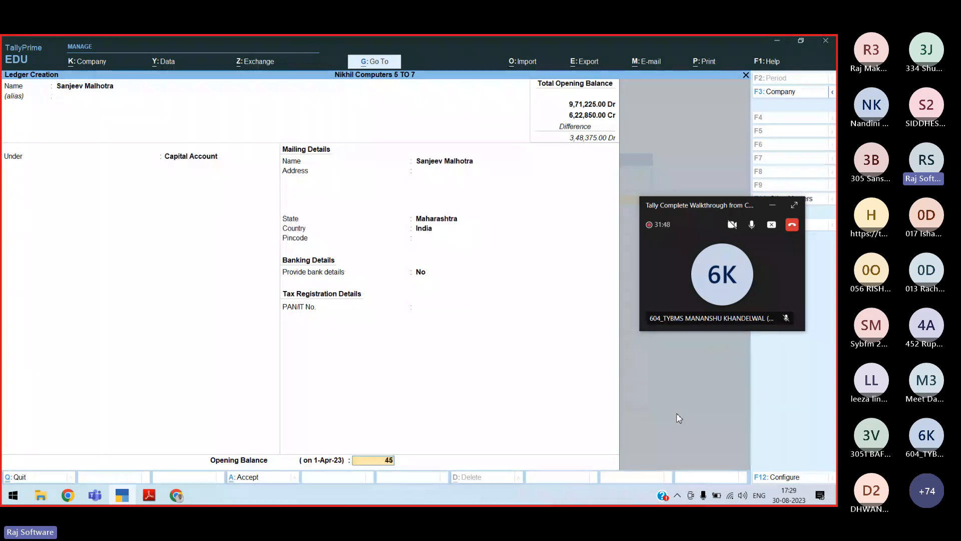
pyautogui.press('Return')
pyautogui.press('Return')
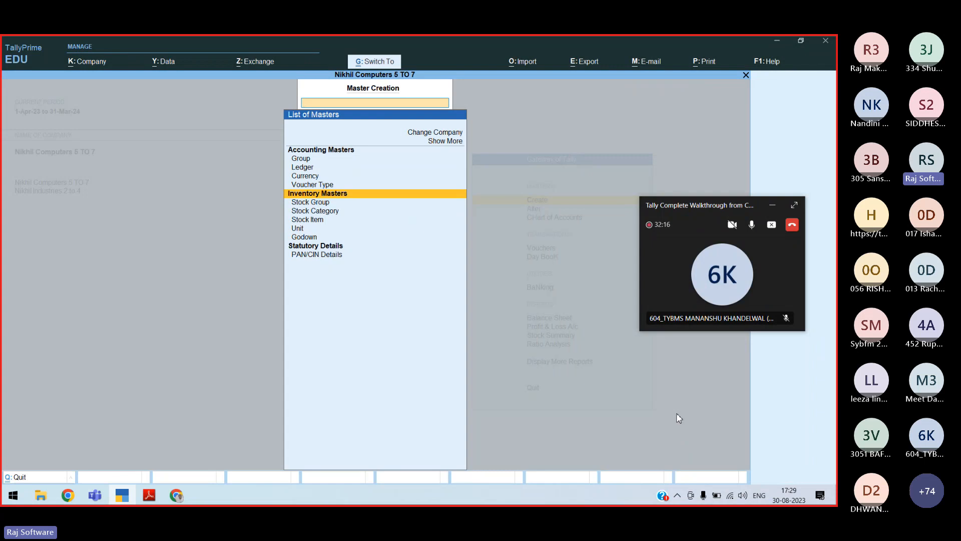
pyautogui.press('Escape')
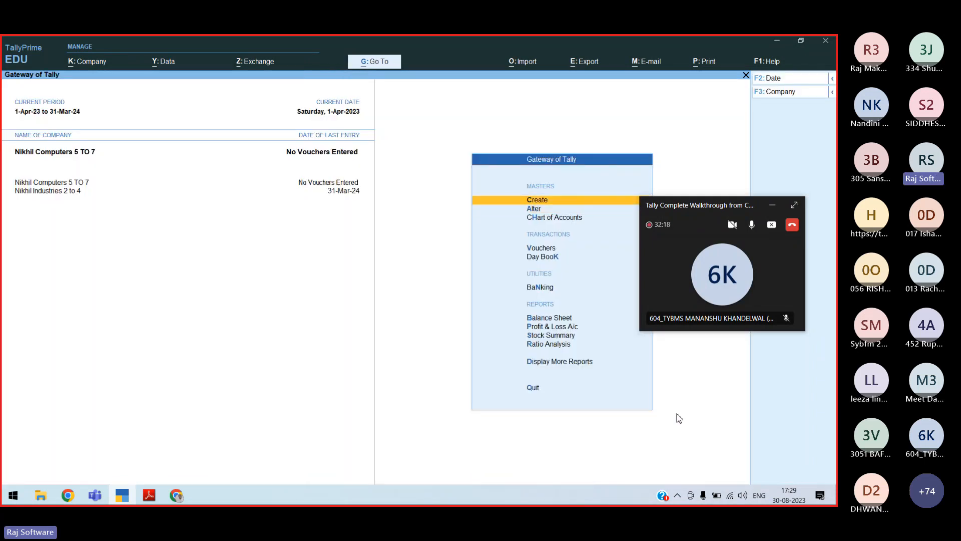
pyautogui.press('Return')
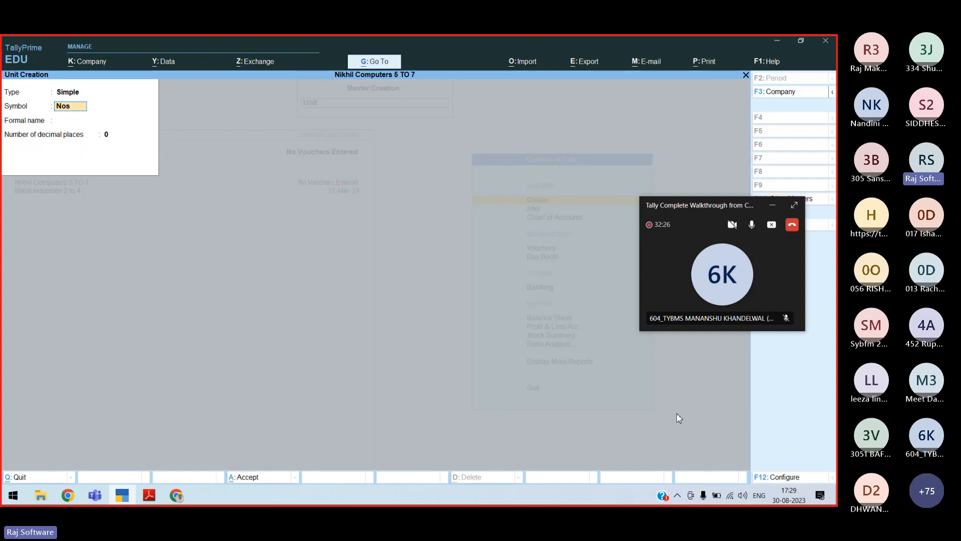
# Create the simple unit Nos with the formal name Numbers
pyautogui.press('Return')
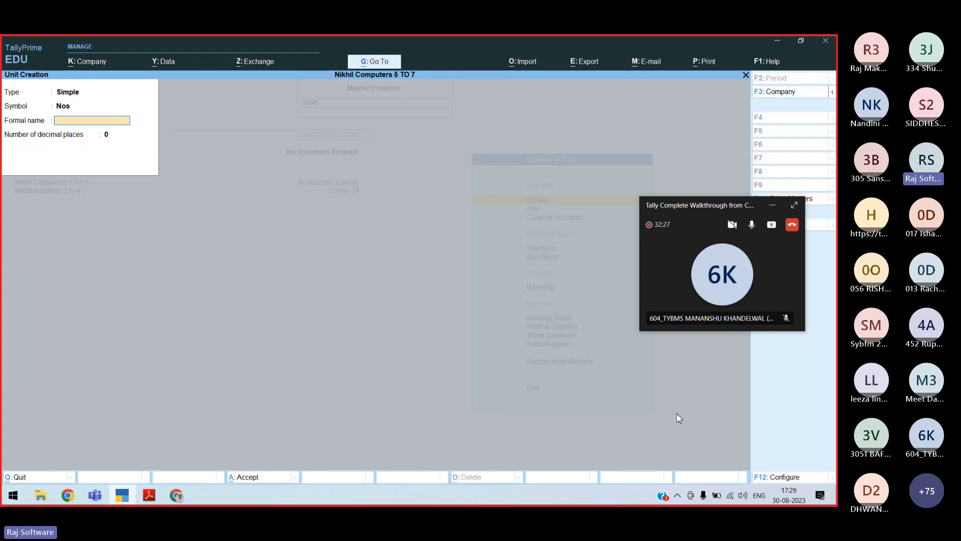
pyautogui.write('Numbers')
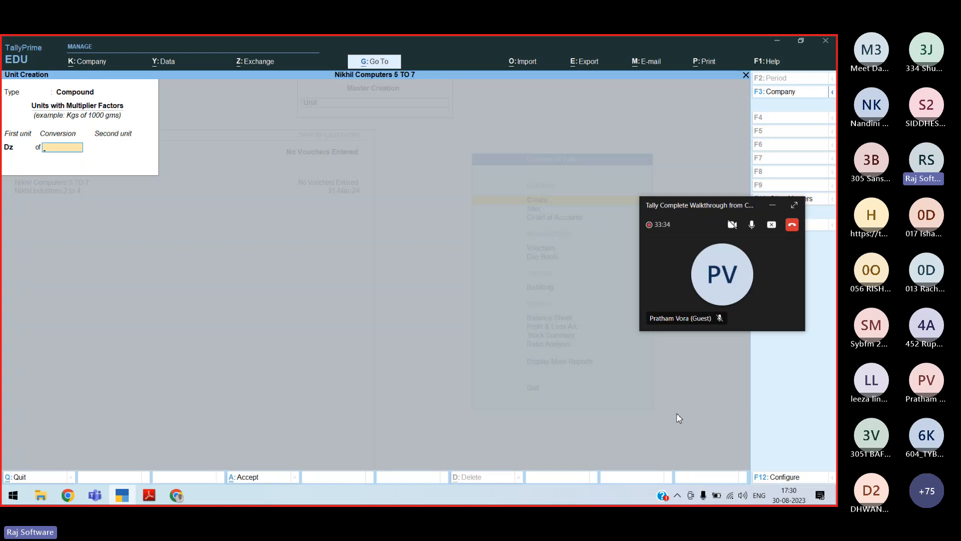
# Set the Dz compound unit's conversion to 12 Nos and save it
pyautogui.write('12')
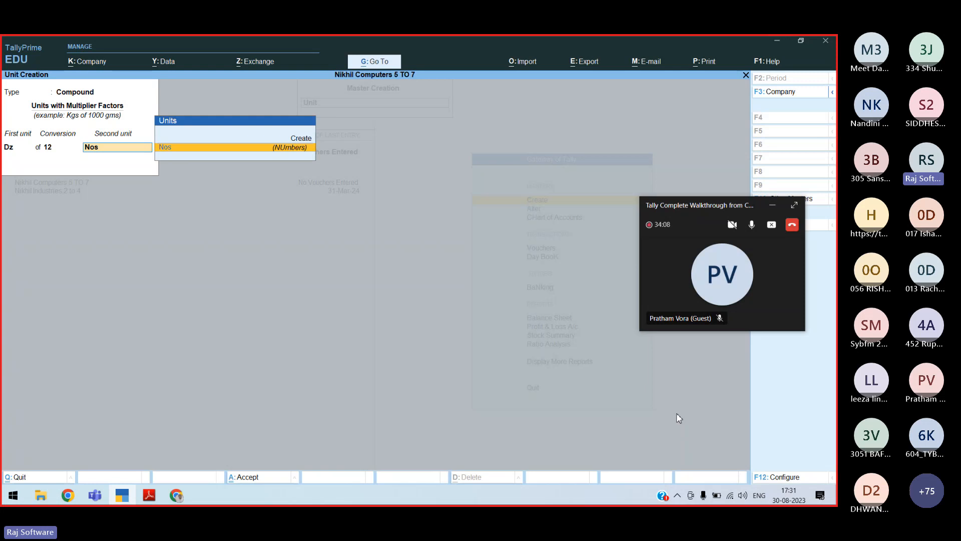
pyautogui.press('ctrl')
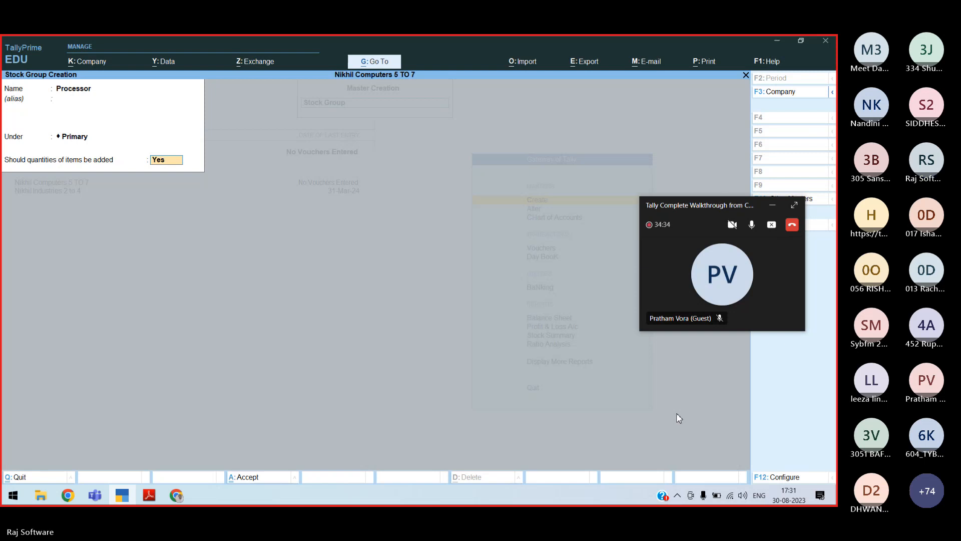
# Save the Processor group and start a new stock group named MOtherboard
pyautogui.press('Return')
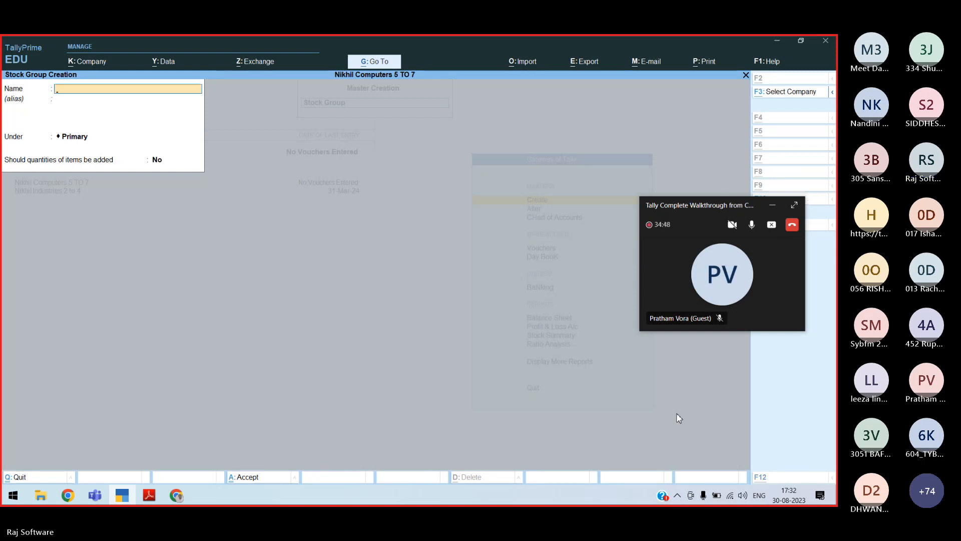
pyautogui.hotkey('alt', 'Tab')
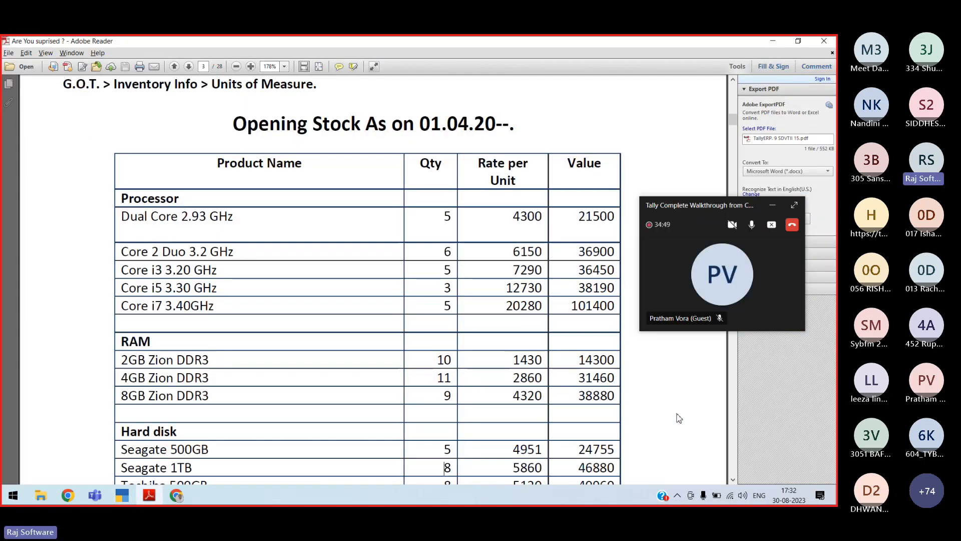
pyautogui.hotkey('alt', 'Tab')
pyautogui.write('MOther')
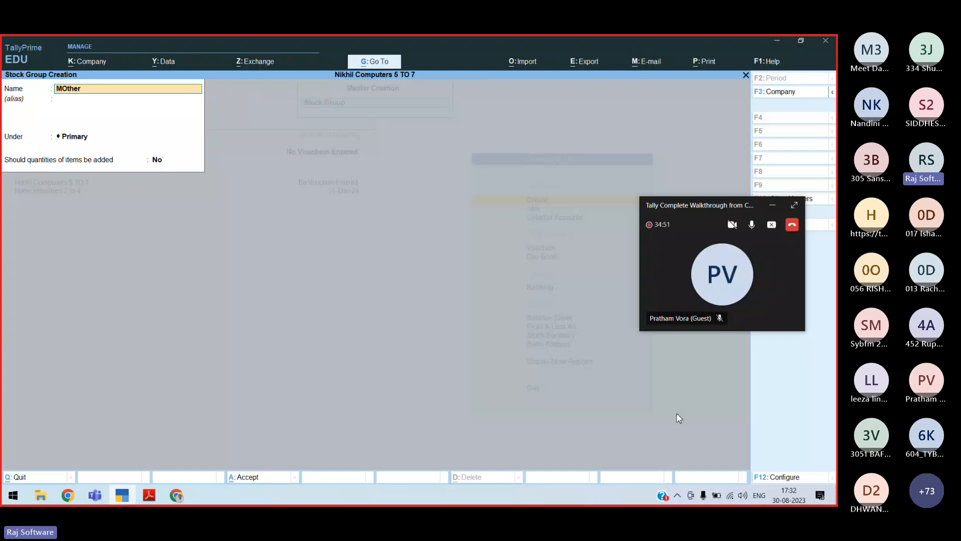
# Check the opening stock PDF and choose MOtherboard as the Intel group's parent
pyautogui.hotkey('alt', 'Tab')
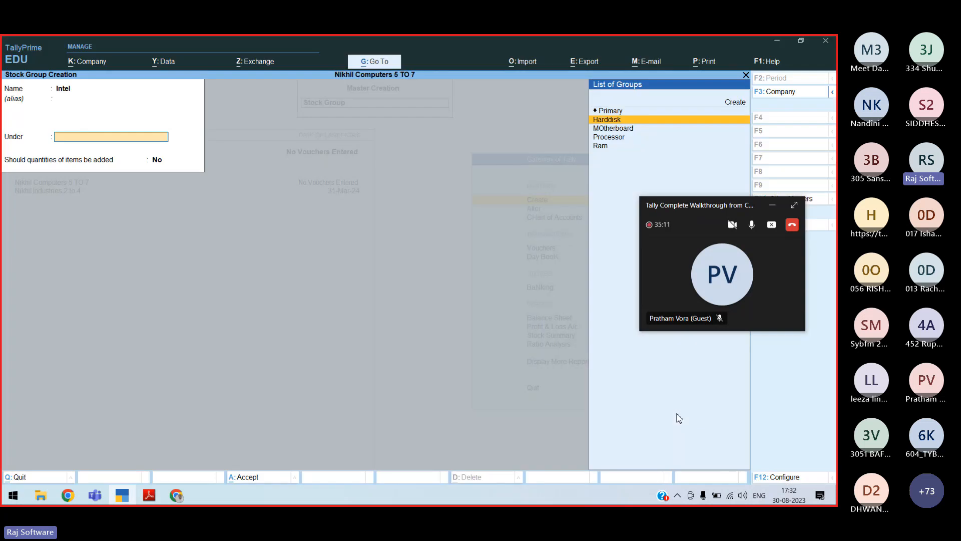
pyautogui.press('Down')
pyautogui.press('Down')
pyautogui.press('Up')
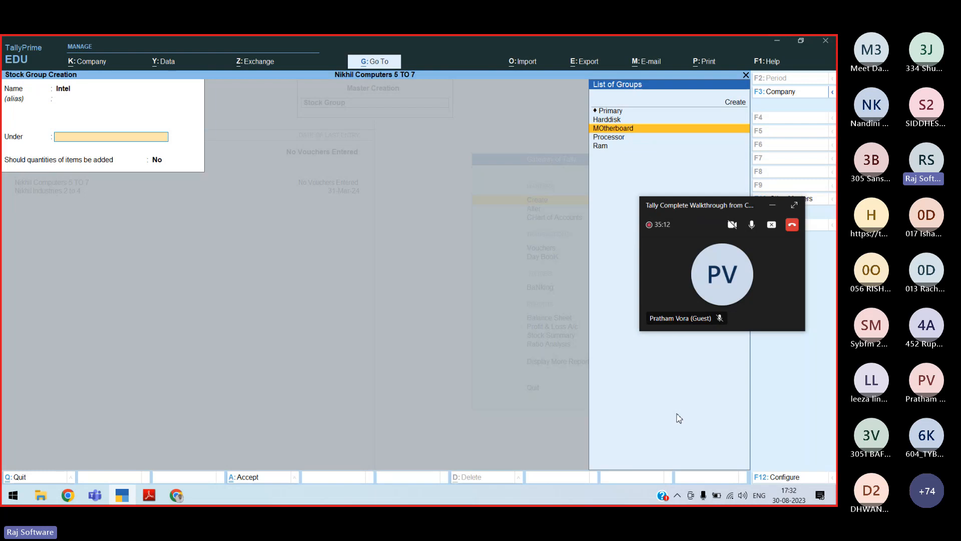
# Save the Intel and Asus stock groups under MOtherboard
pyautogui.press('Return')
pyautogui.press('y')
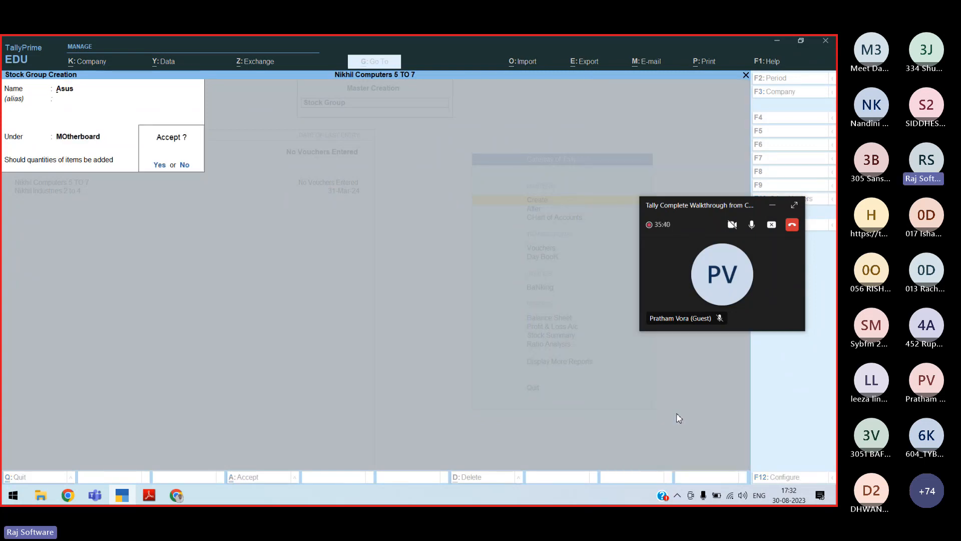
pyautogui.press('Return')
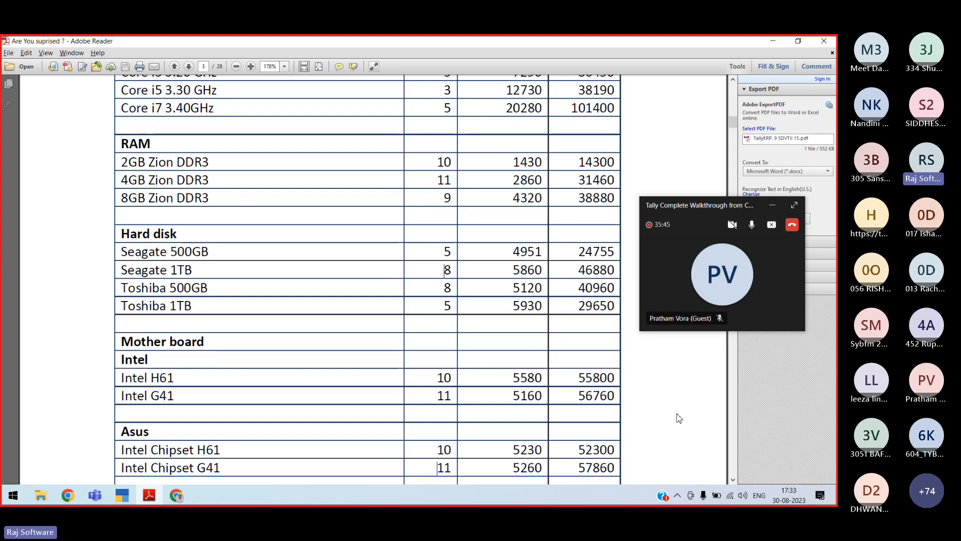
pyautogui.scroll(1, 679, 418)
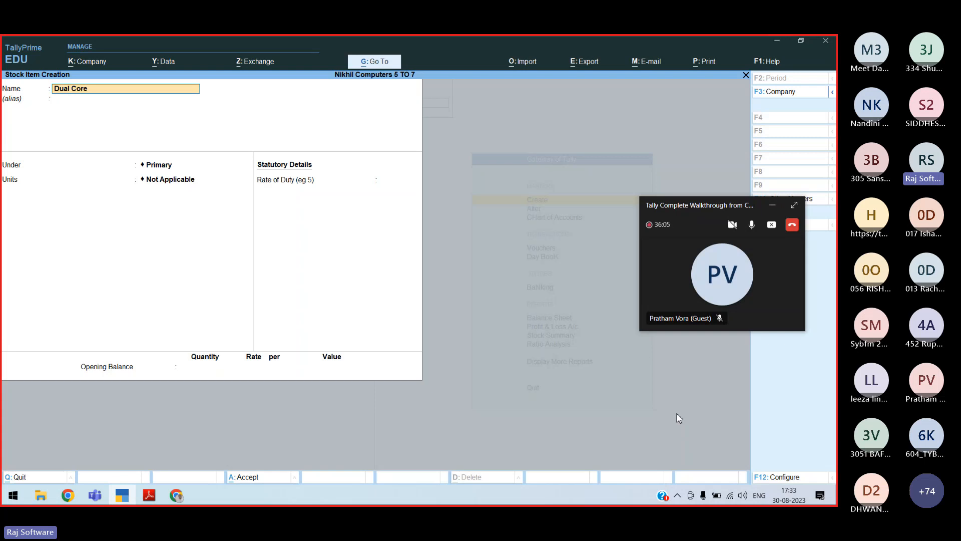
# Save the Dual Core item and create the 2gb Zion DDR3 stock item
pyautogui.hotkey('ctrl', 'a')
pyautogui.hotkey('alt', 'Tab')
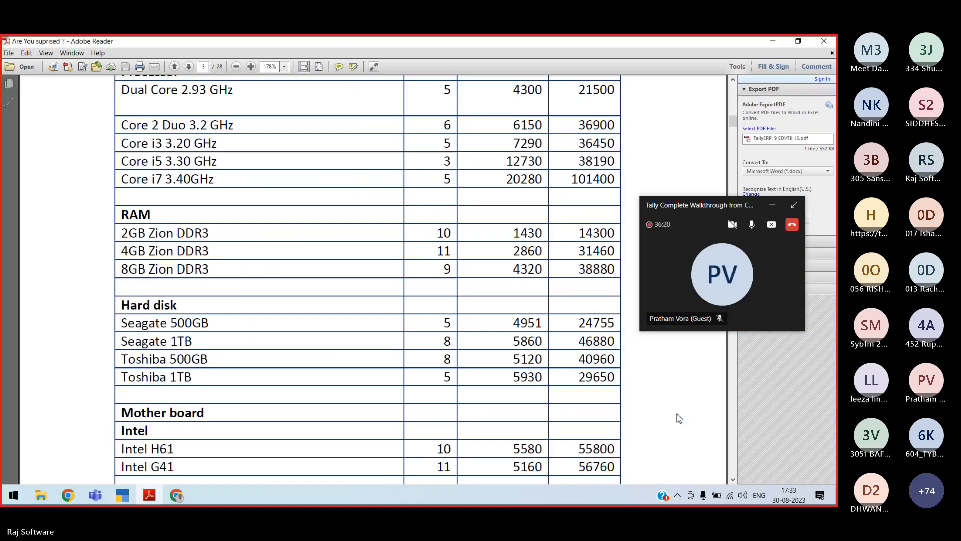
pyautogui.hotkey('alt', 'Tab')
pyautogui.hotkey('alt', 'Tab')
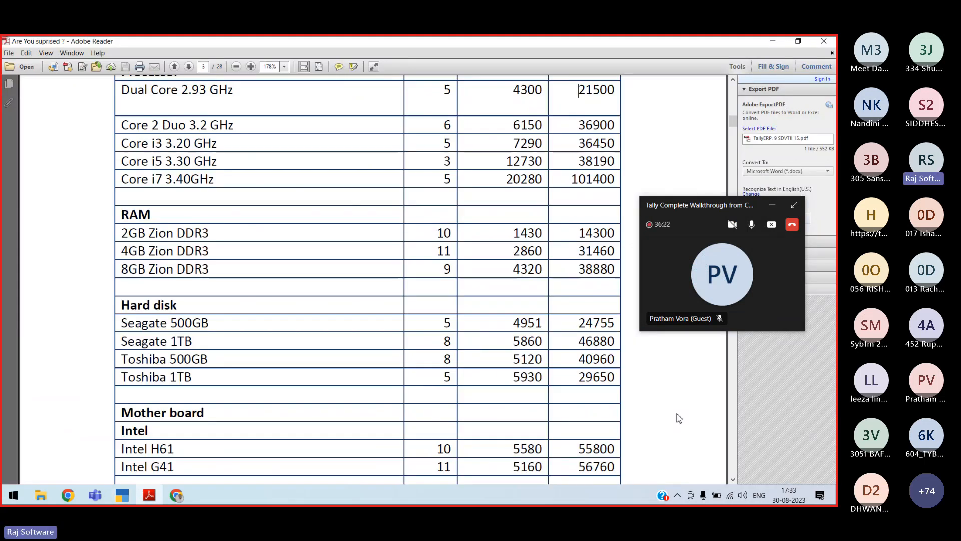
pyautogui.hotkey('alt', 'Tab')
pyautogui.write('2')
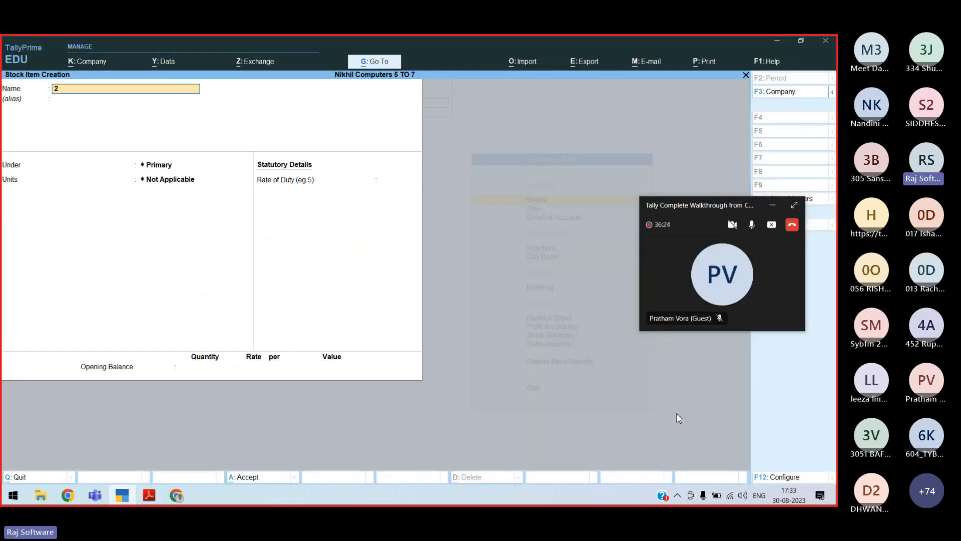
pyautogui.write('gb Zion DDR3')
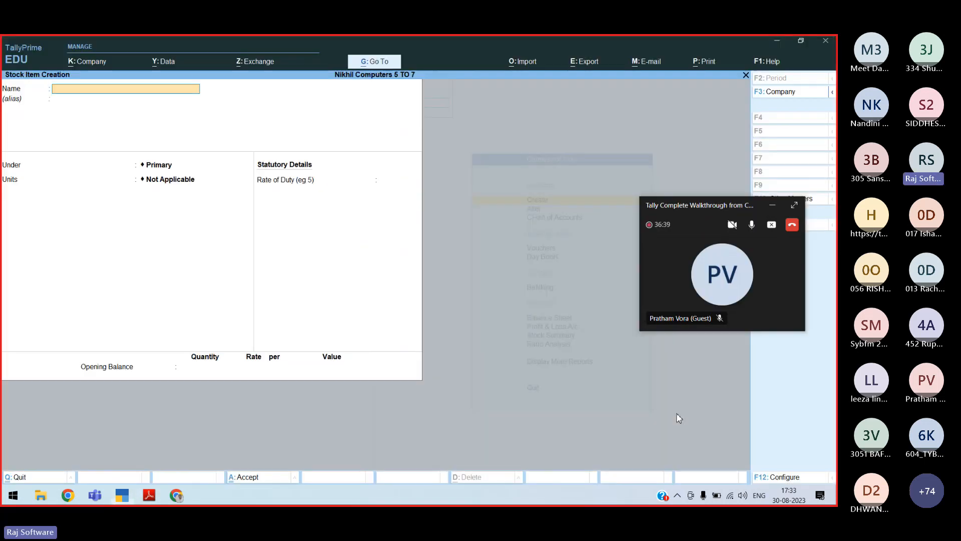
# Set up 4Gb Zion DDR3 under Ram in Nos, then check its PDF figures
pyautogui.write('4Gb DDDR')
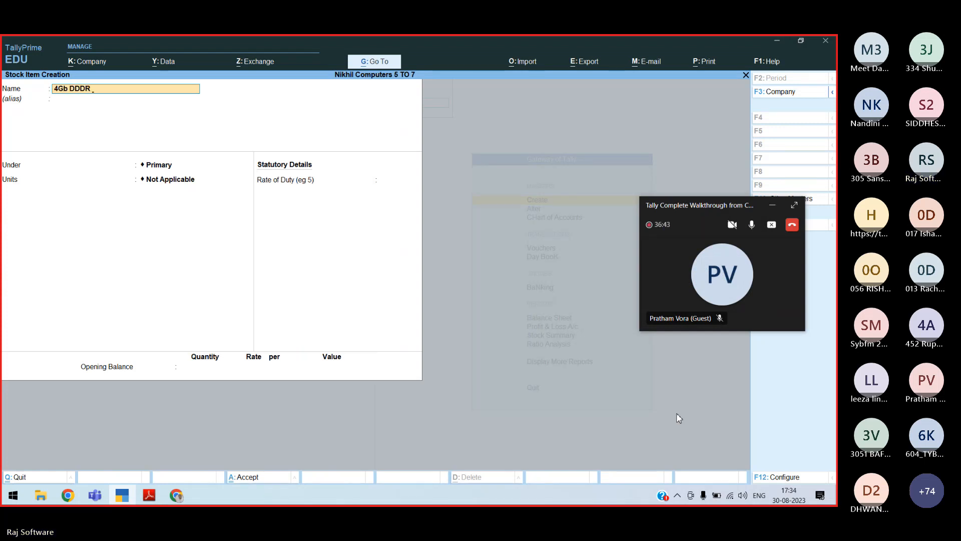
pyautogui.press('BackSpace')
pyautogui.press('BackSpace')
pyautogui.press('BackSpace')
pyautogui.press('BackSpace')
pyautogui.press('BackSpace')
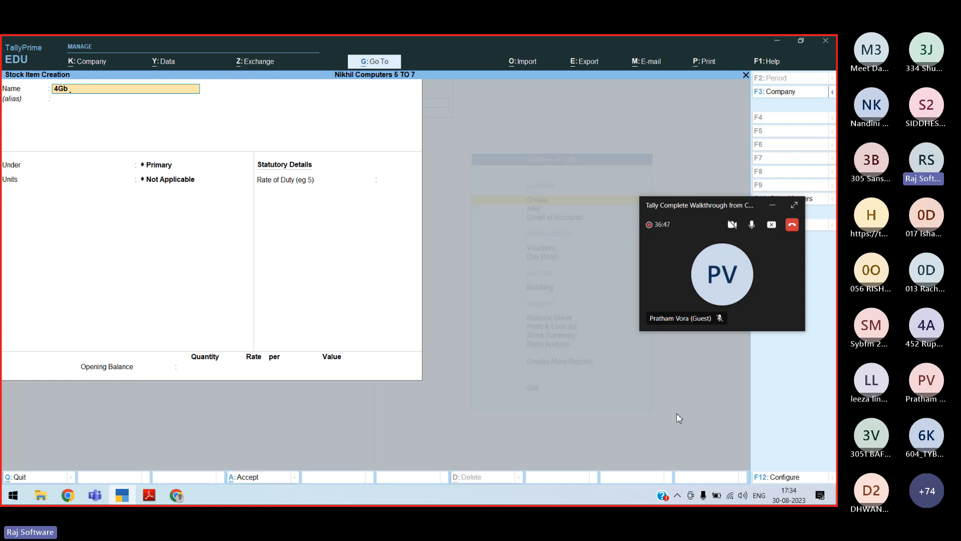
pyautogui.write('Zion DDR3')
pyautogui.press('Return')
pyautogui.write('R')
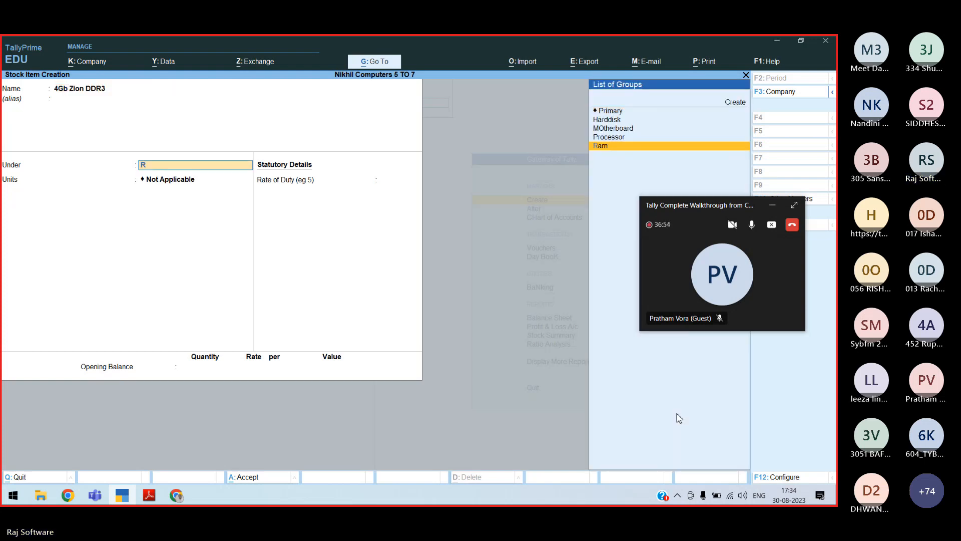
pyautogui.press('Return')
pyautogui.write('Nos')
pyautogui.press('Return')
pyautogui.press('Return')
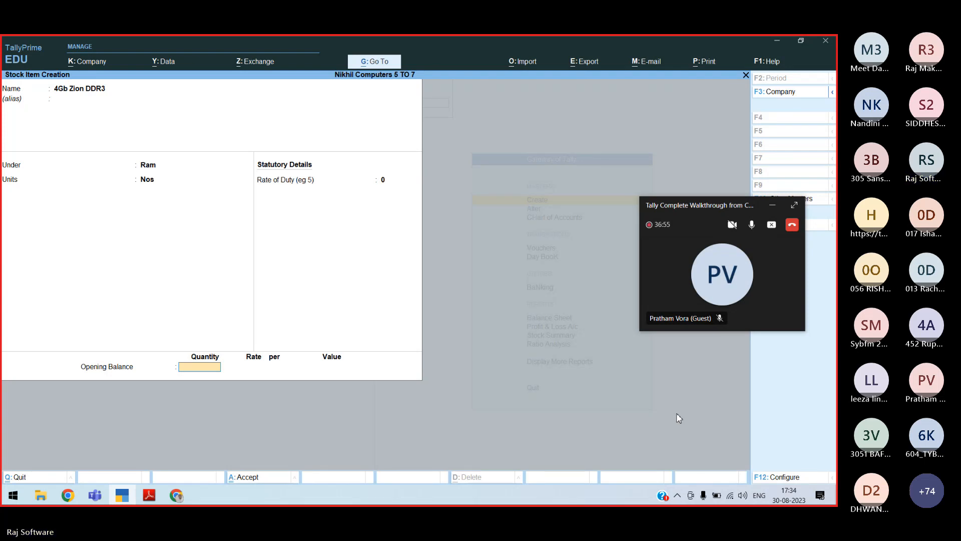
pyautogui.hotkey('alt', 'Tab')
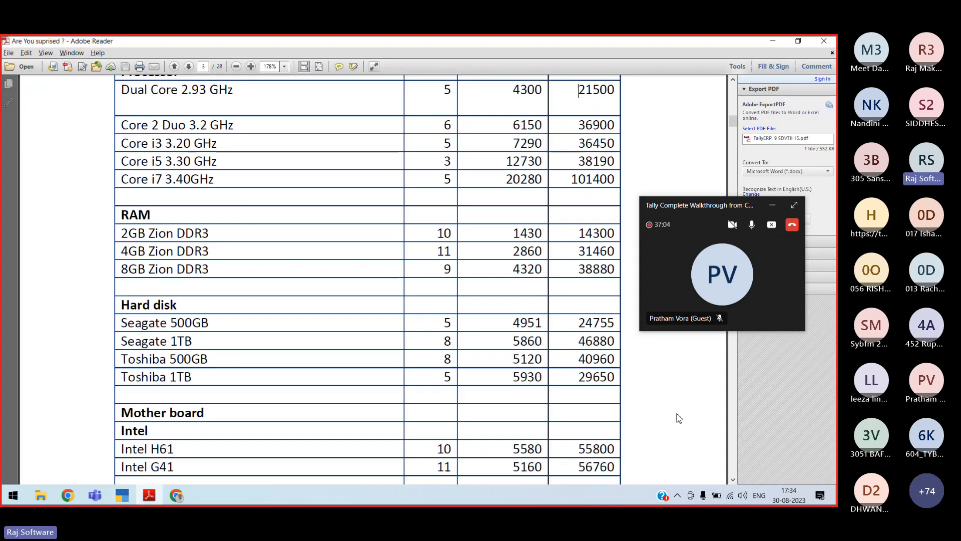
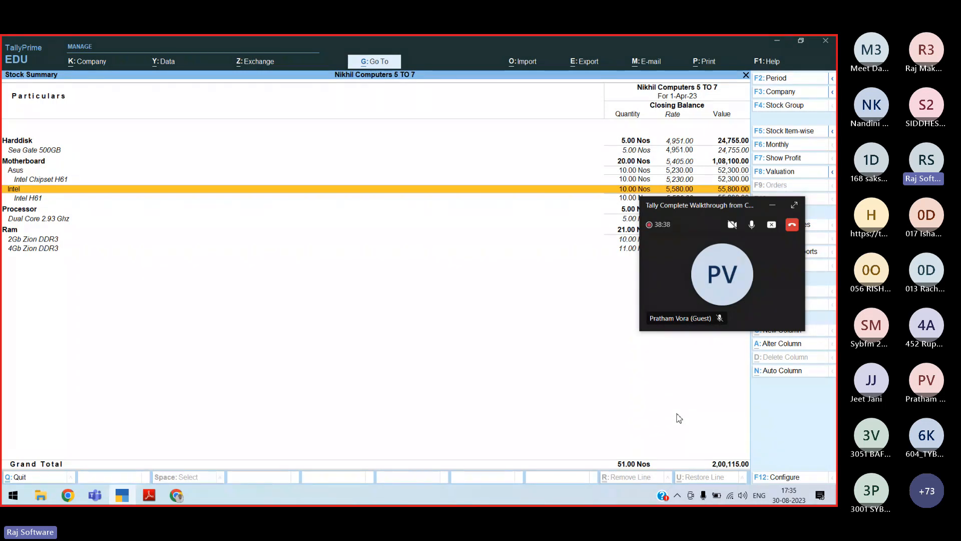
# Close the Stock Summary report to get back to Gateway of Tally
pyautogui.press('Escape')
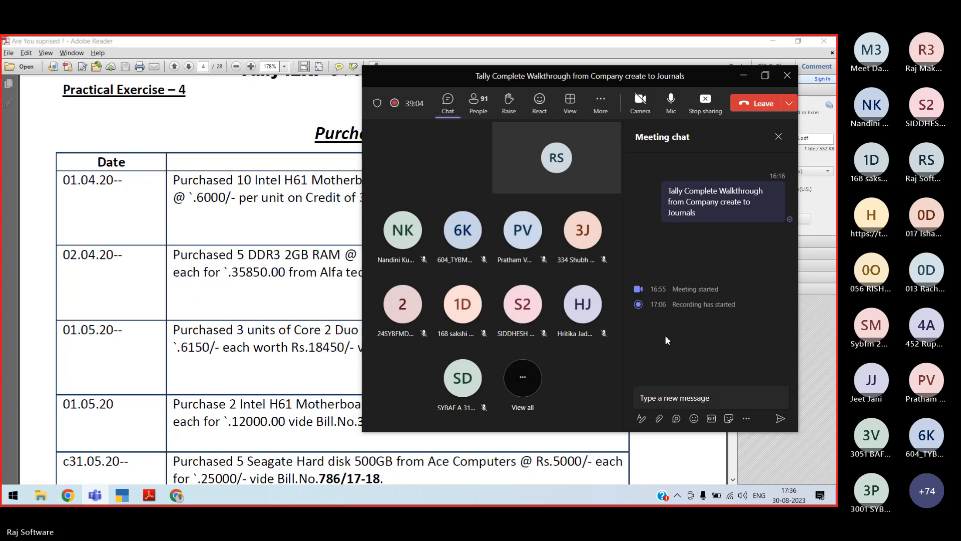
# Minimize the Teams meeting window to reveal the Purchase Entry PDF, then open File Explorer
pyautogui.click(748, 76)
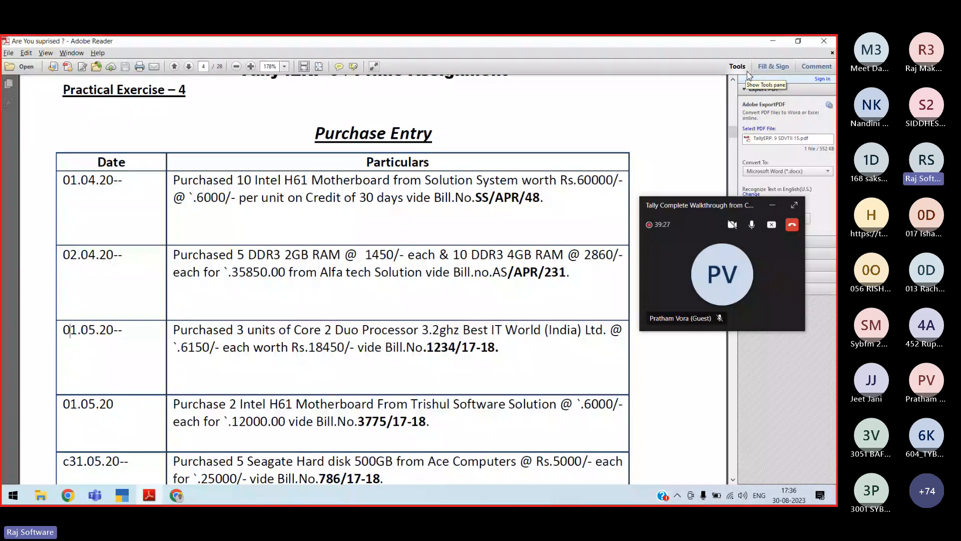
pyautogui.press('super+e')
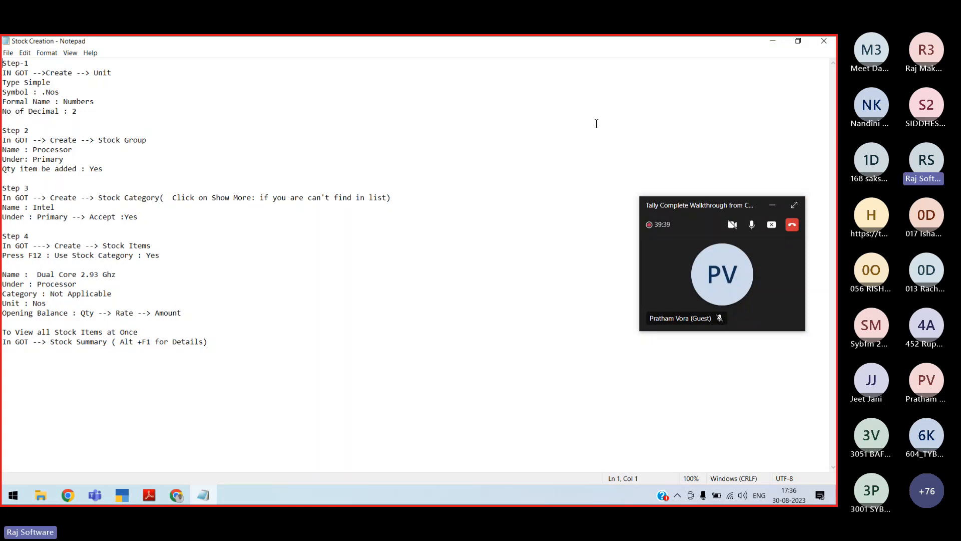
# Zoom the Stock Creation notes in Notepad to 140%
pyautogui.scroll(4, 597, 124)
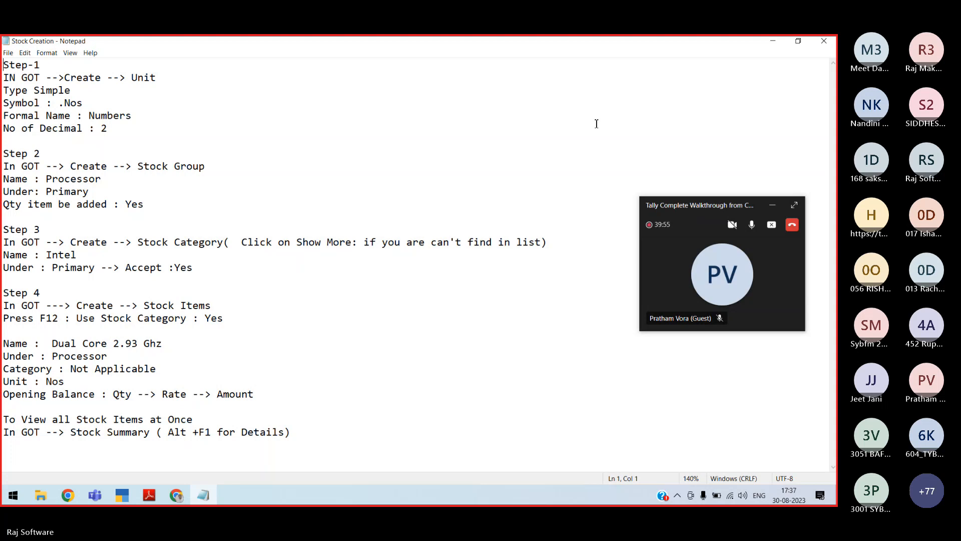
# Mute the microphone in the Teams mini-window
pyautogui.click(751, 225)
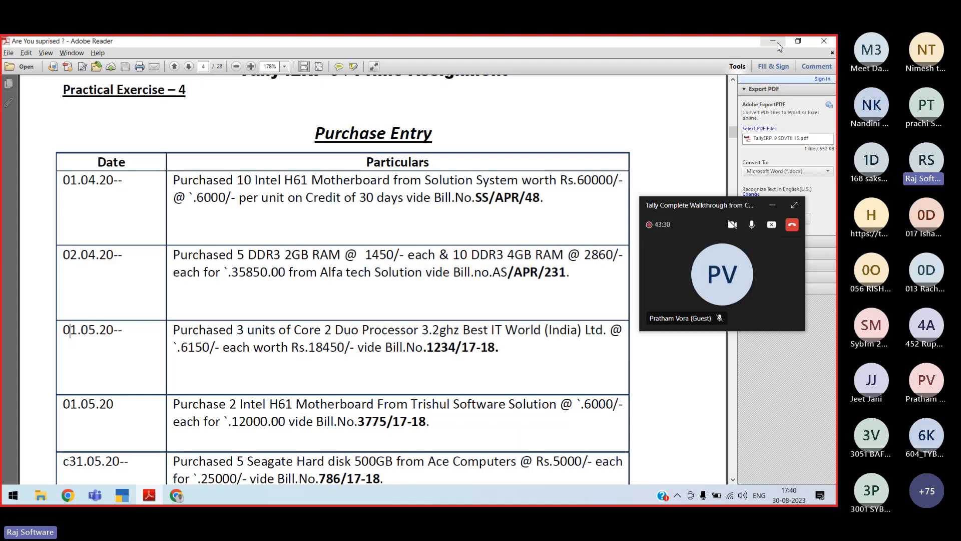
# Switch to the TallyPrime Accounting Voucher Creation window
pyautogui.hotkey('alt', 'Tab')
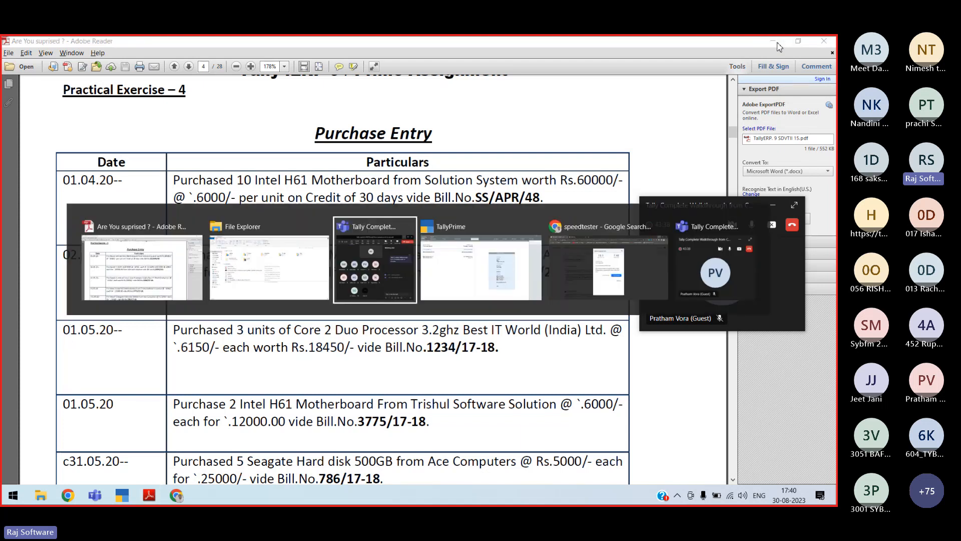
pyautogui.hotkey('alt', 'Tab')
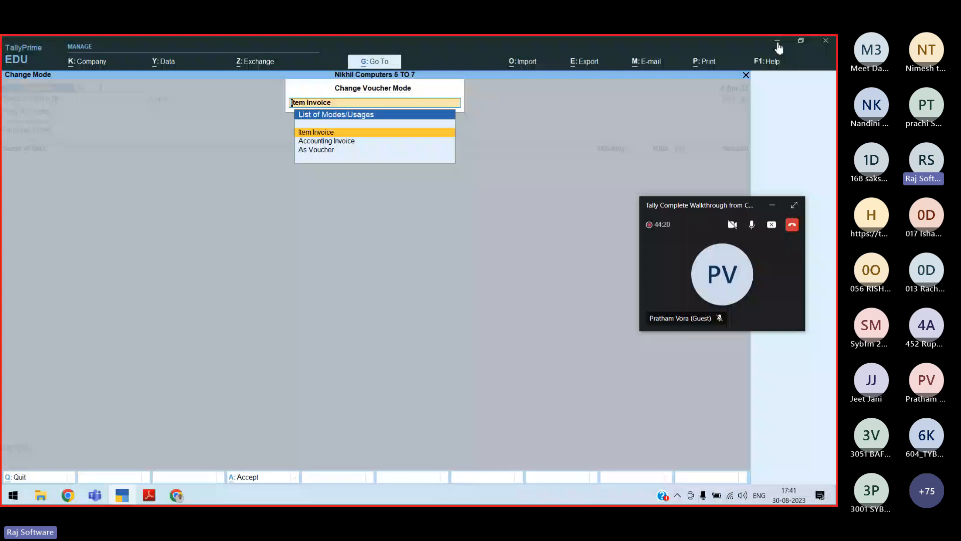
# Move down the List of Modes/Usages to As Voucher
pyautogui.press('Down')
pyautogui.press('Down')
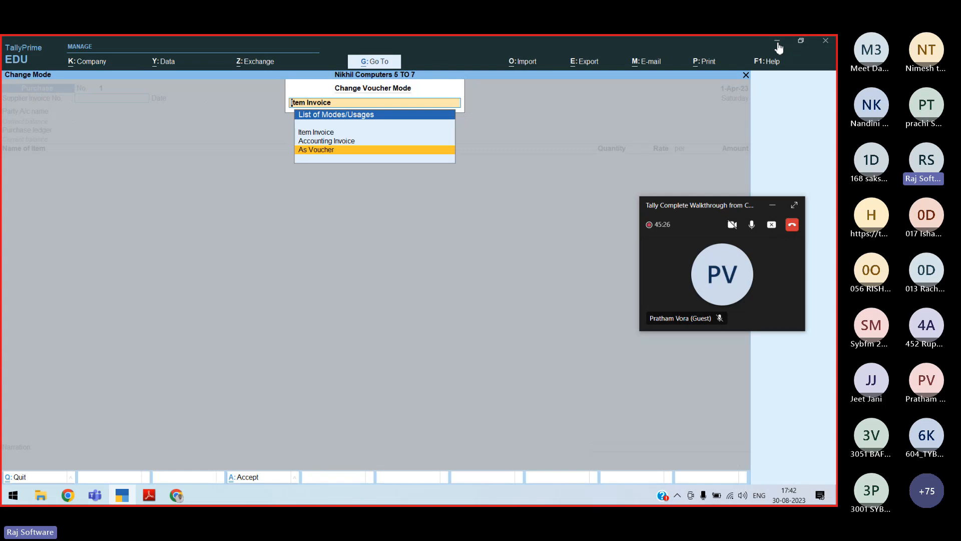
# Move back up to Item Invoice mode in Change Voucher Mode
pyautogui.press('Up')
pyautogui.press('Up')
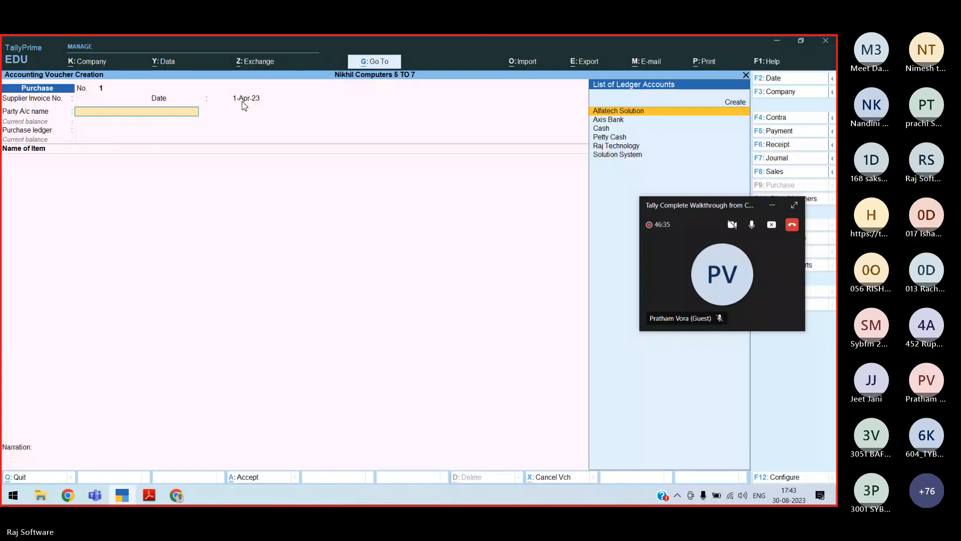
# Select Solution System as the party, with state Maharashtra and country India
pyautogui.press('BackSpace')
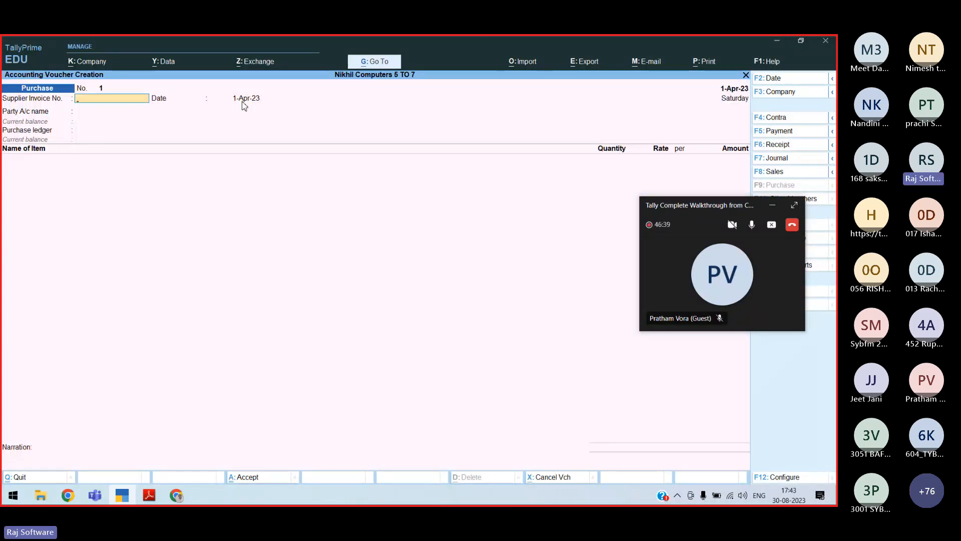
pyautogui.write('SS\\APR\\48')
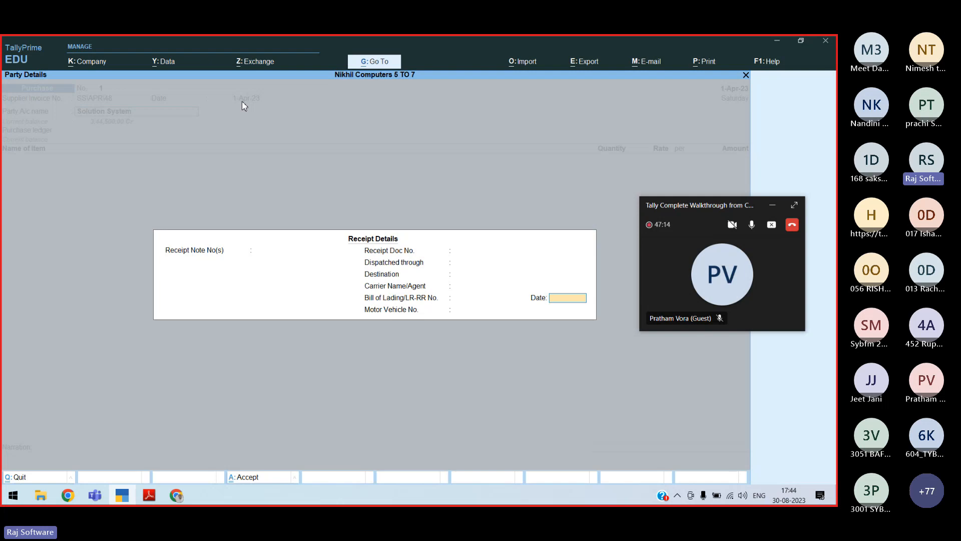
pyautogui.press('Return')
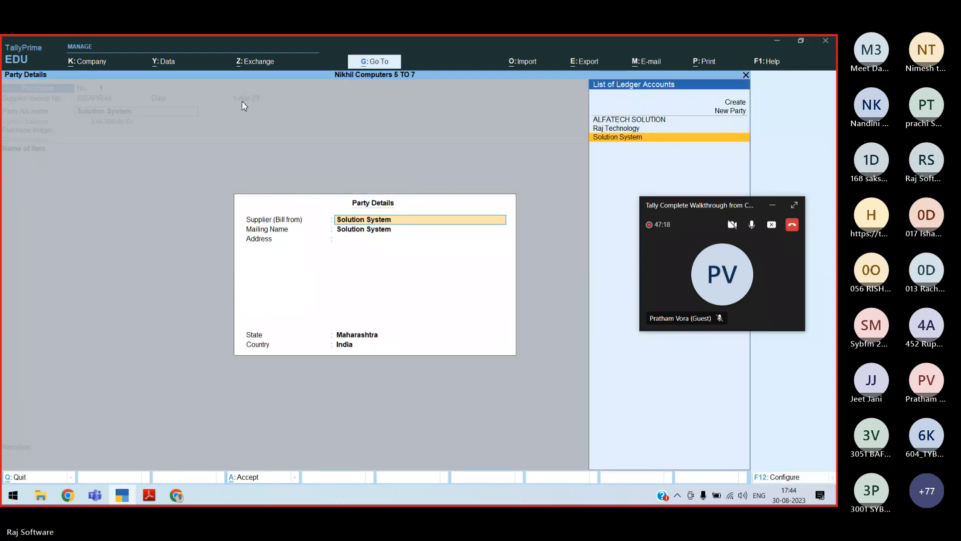
pyautogui.press('Return')
pyautogui.press('Return')
pyautogui.press('Return')
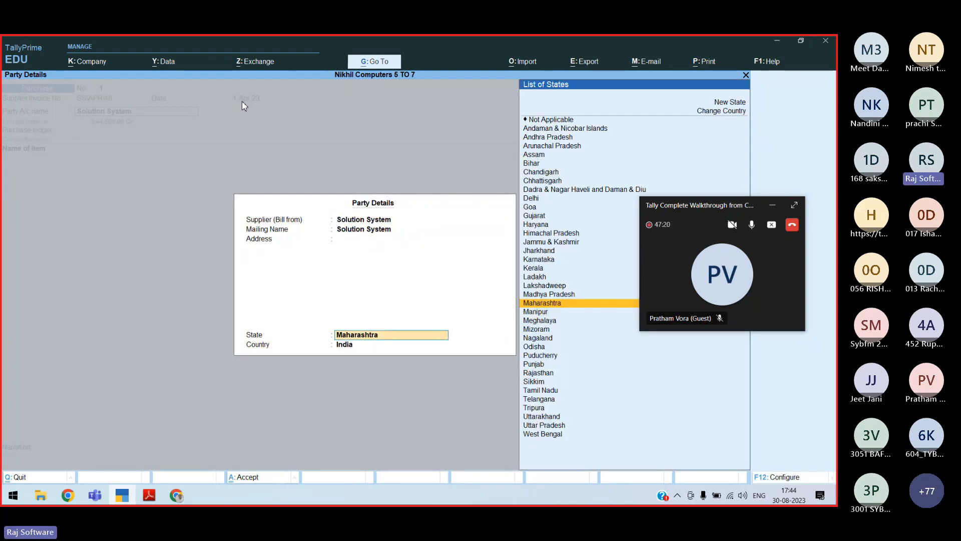
pyautogui.press('Return')
pyautogui.press('Return')
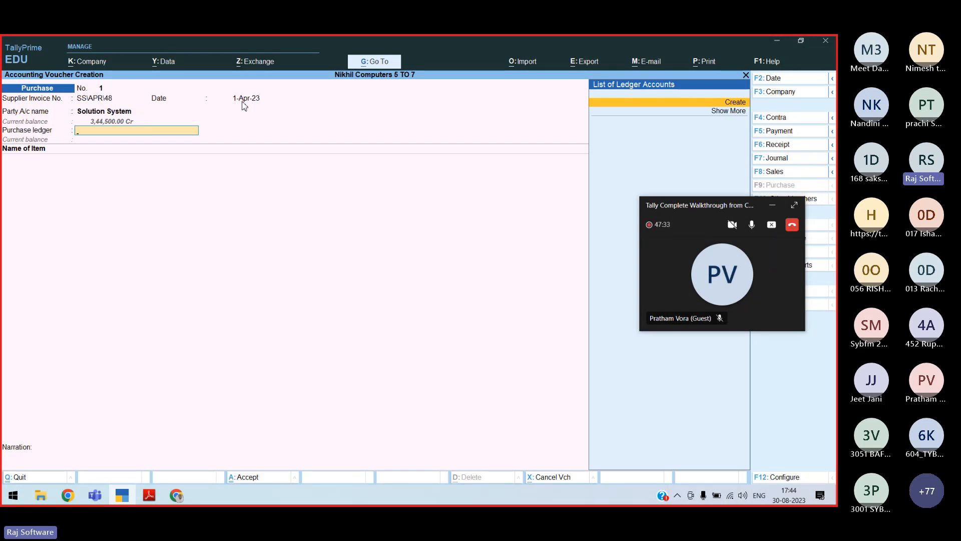
# Set Purchase A\c as the ledger and begin picking the Intel H61 stock item
pyautogui.hotkey('alt', 'c')
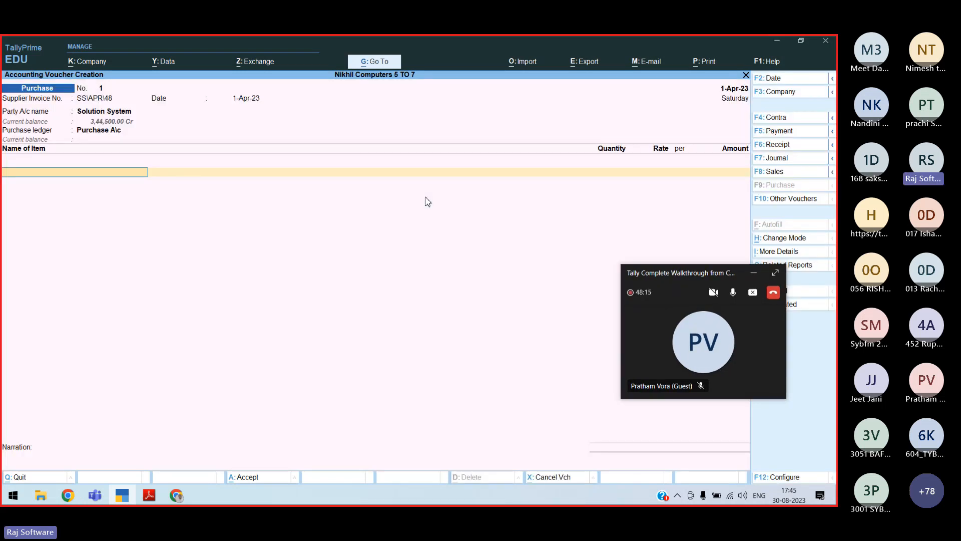
pyautogui.hotkey('alt', 'Tab')
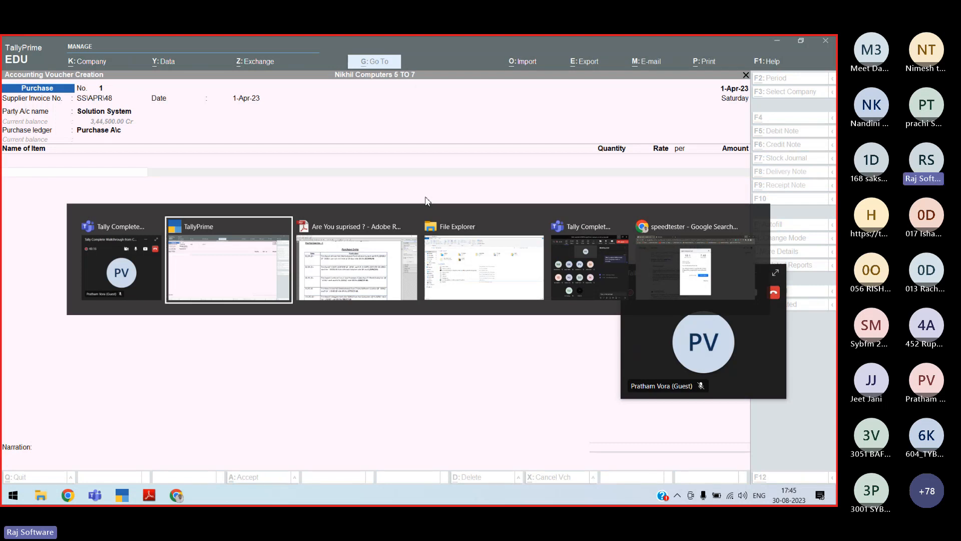
pyautogui.write('Intel H61')
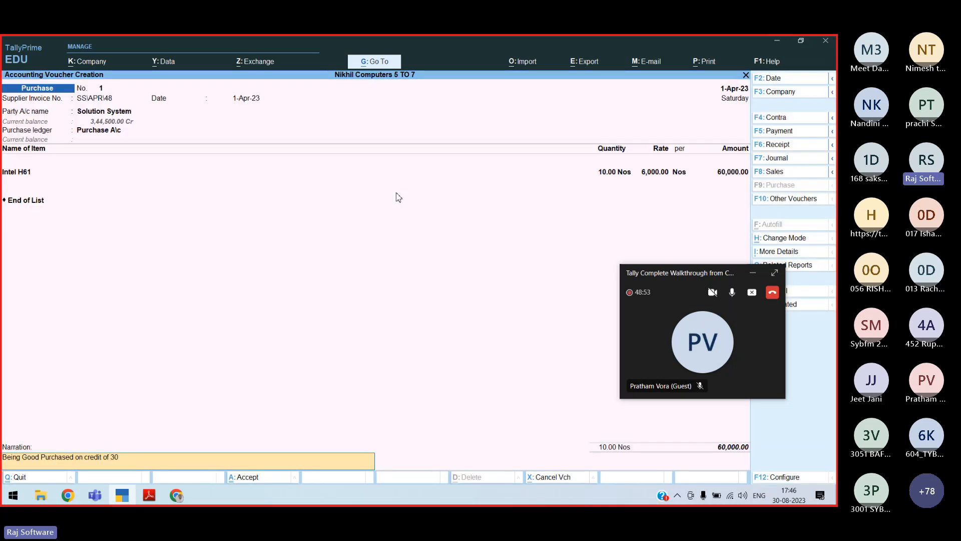
# Finish the narration with 'days from Solution' and accept purchase voucher 1
pyautogui.write('days from Solution')
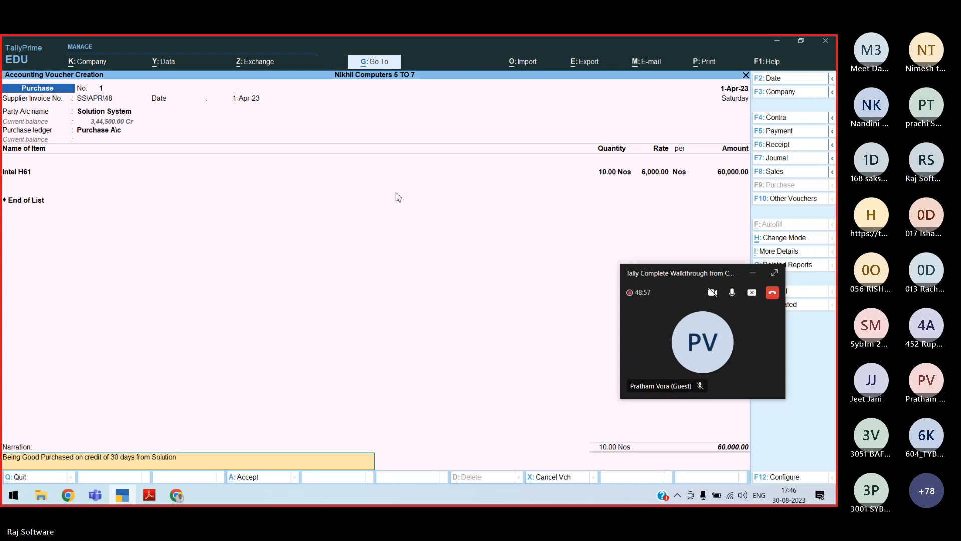
pyautogui.press('Return')
# Switch windows to bring the speed test browser to the front
pyautogui.hotkey('alt', 'Tab')
pyautogui.hotkey('alt', 'Tab')
pyautogui.hotkey('alt', 'Tab')
pyautogui.hotkey('alt', 'Tab')
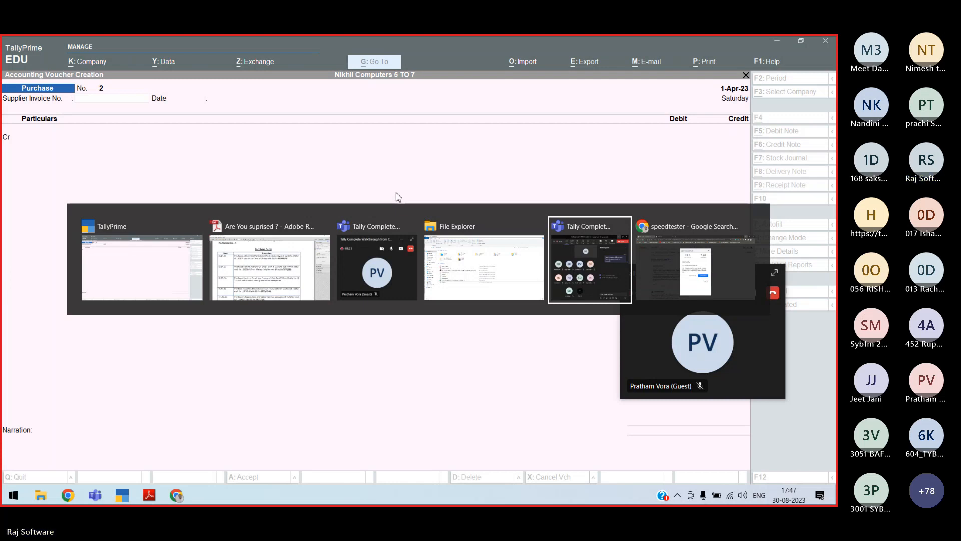
pyautogui.hotkey('alt', 'Tab')
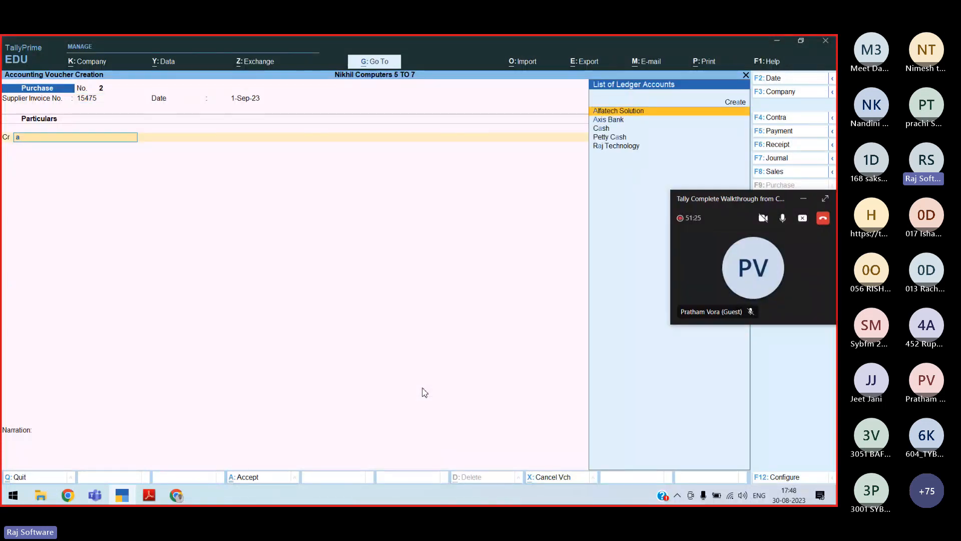
# Credit Alfatech Solution 30,150 and record bill 15475 as a new reference
pyautogui.press('Return')
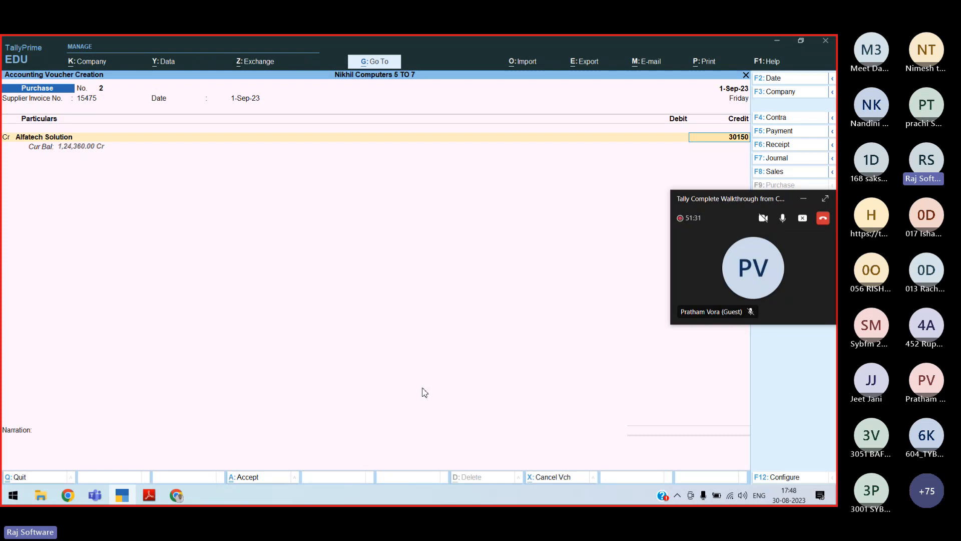
pyautogui.press('Return')
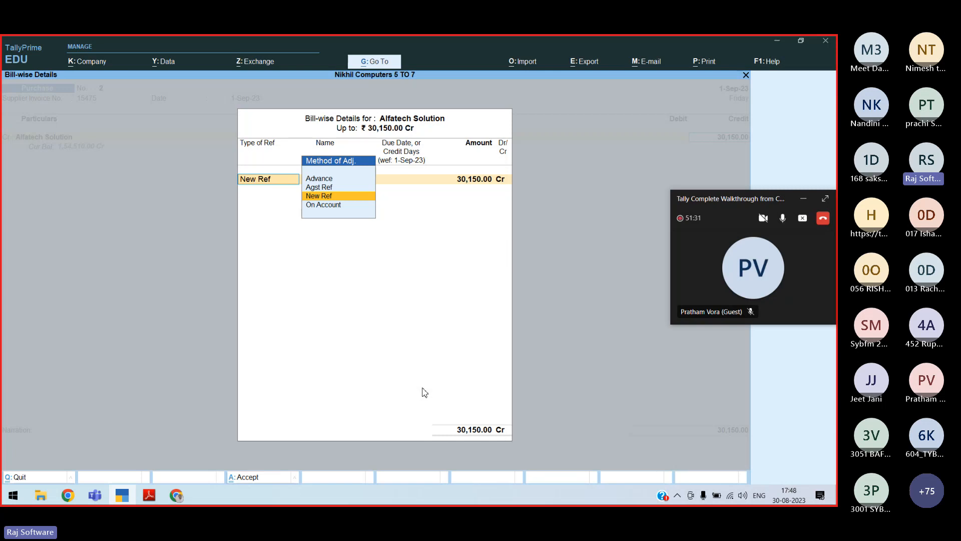
pyautogui.press('Return')
pyautogui.press('Return')
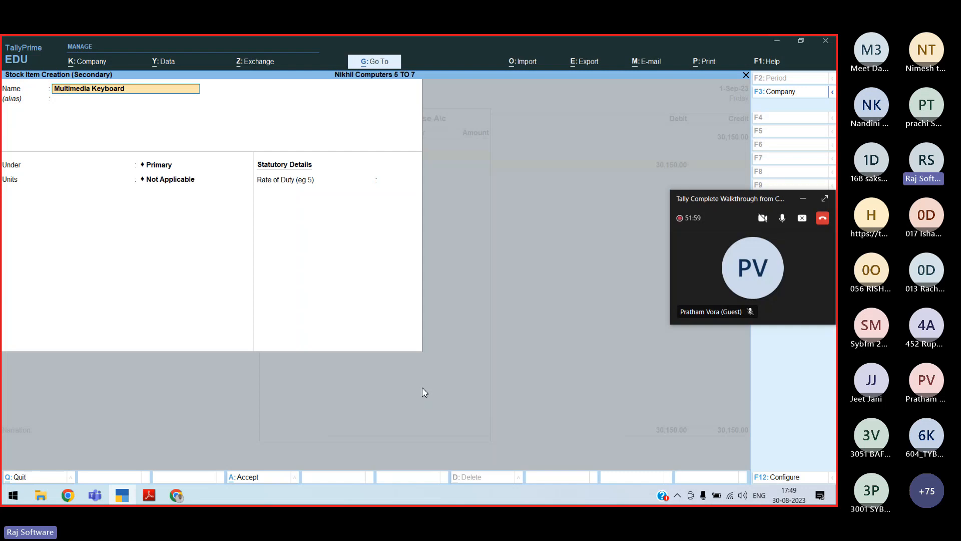
# Save the new Multimedia Keyboard stock item and switch to another window
pyautogui.hotkey('ctrl', 'a')
pyautogui.hotkey('alt', 'Tab')
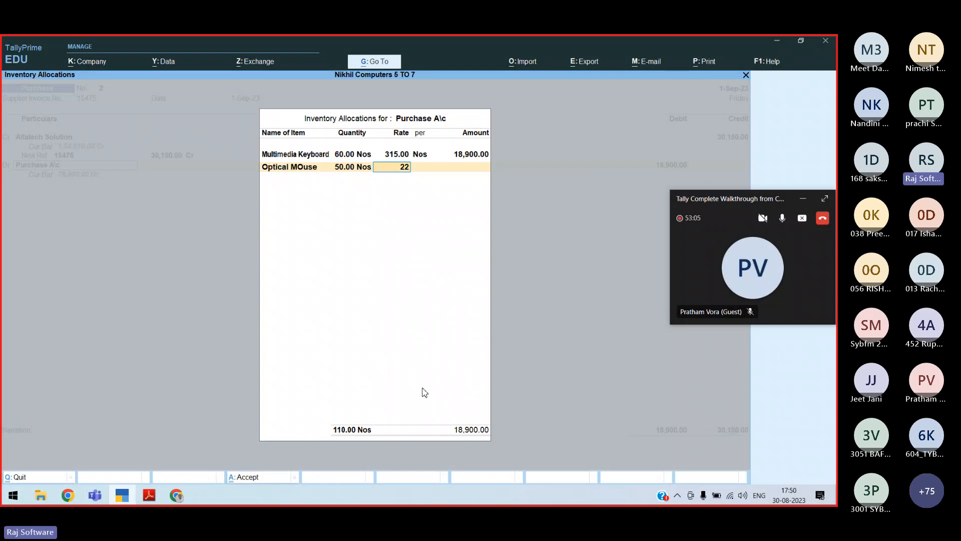
# Price Optical MOuse at 225 (11,250) and finish the inventory allocations
pyautogui.write('5')
pyautogui.press('Return')
pyautogui.press('Return')
pyautogui.press('Return')
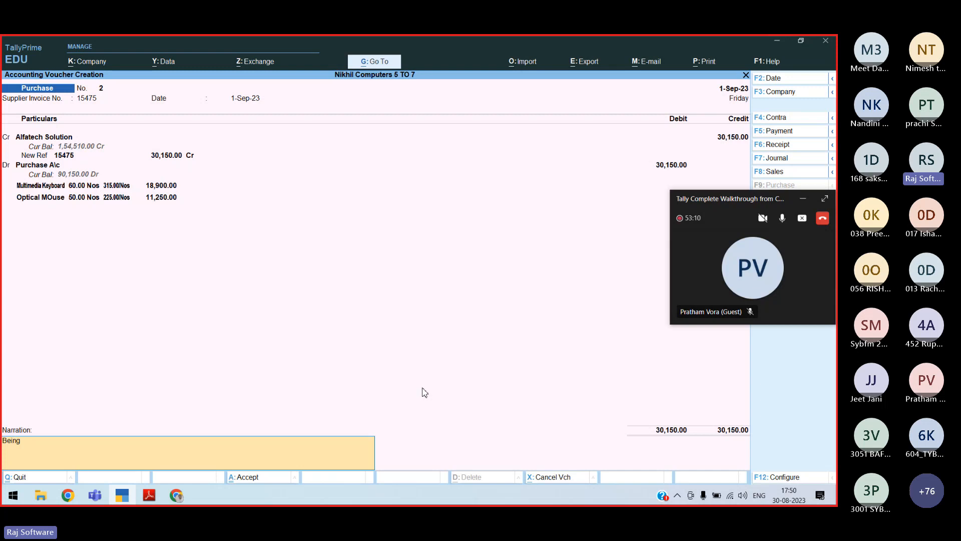
# Add narration 'Good Purchased on credit', save the voucher, and switch to the purchase list PDF
pyautogui.write('Good Purchased on credit')
pyautogui.press('Return')
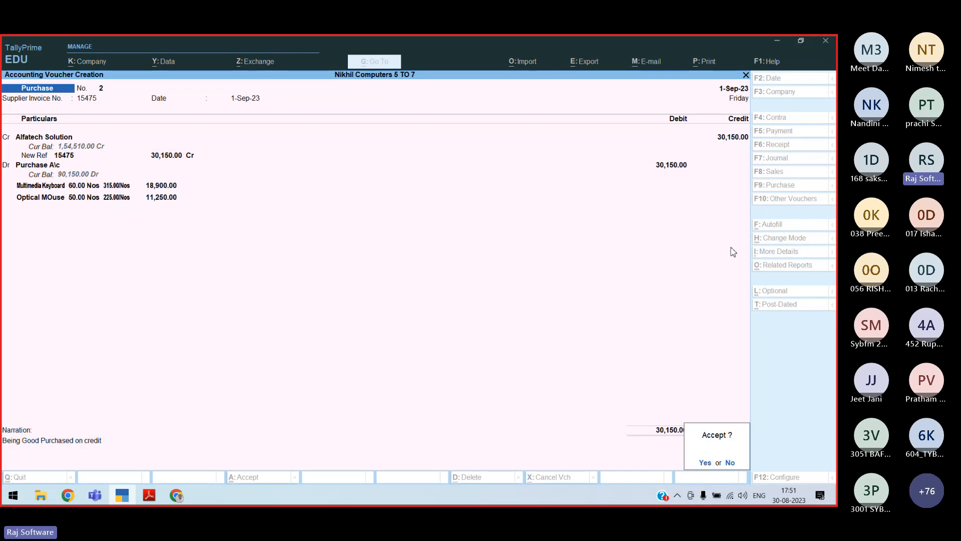
pyautogui.hotkey('alt', 'Tab')
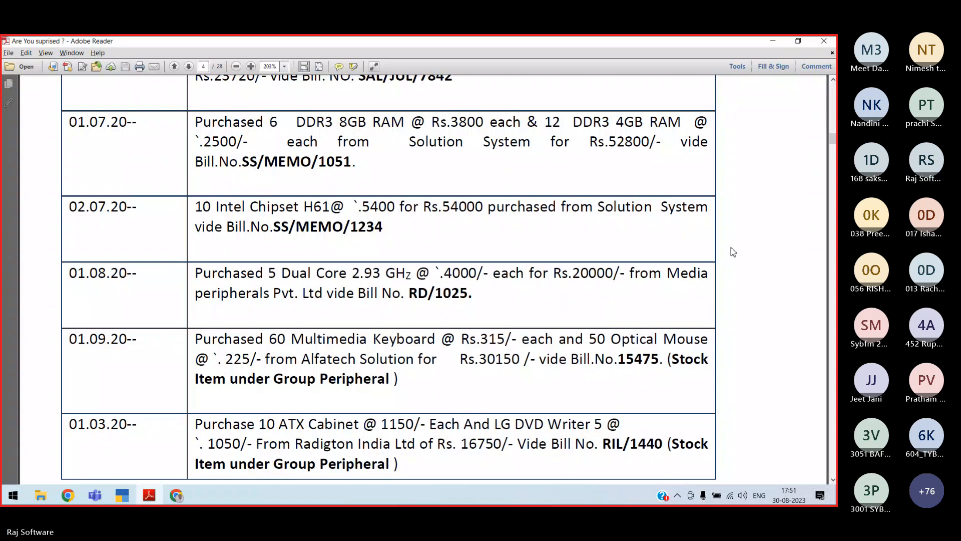
pyautogui.hotkey('alt', 'Tab')
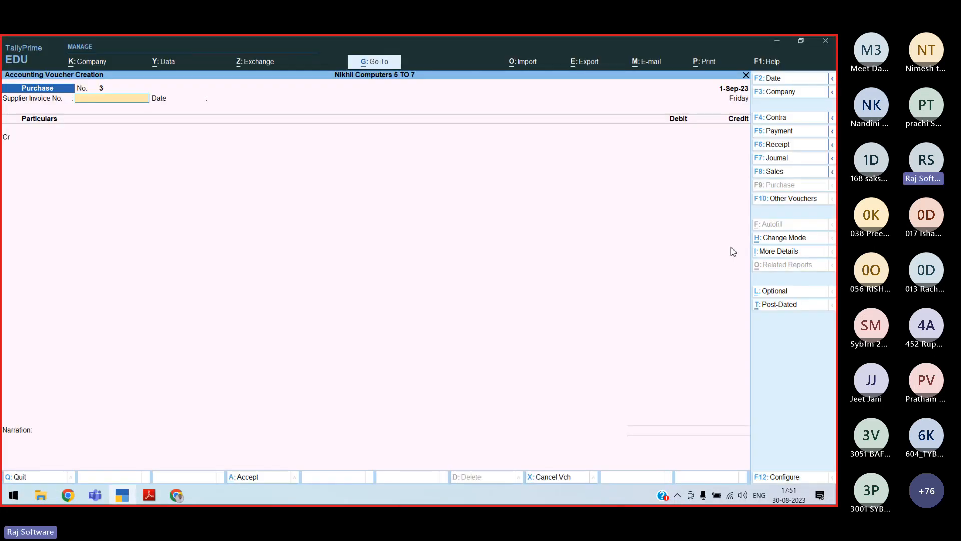
pyautogui.hotkey('alt', 'Tab')
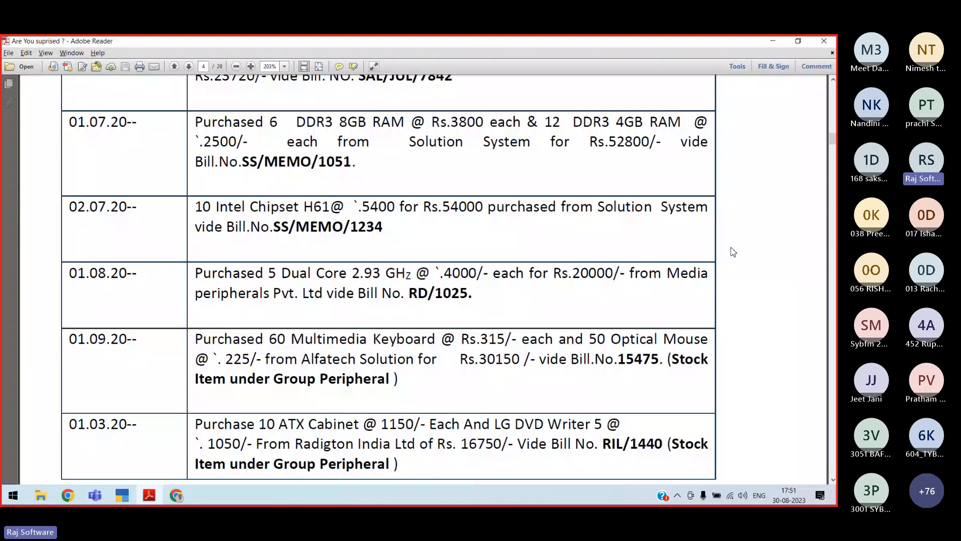
pyautogui.hotkey('alt', 'Tab')
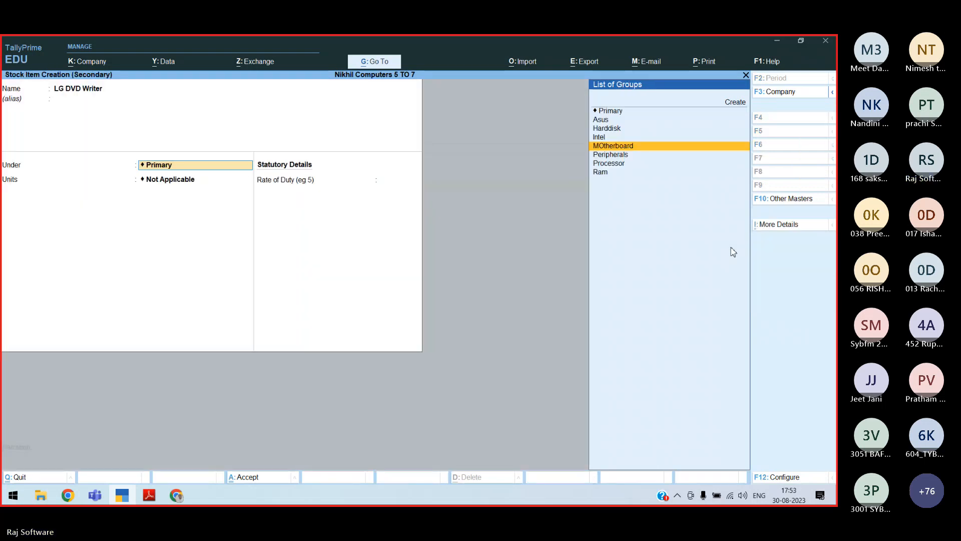
# Create LG DVD Writer under Peripherals at 5 Nos × 1,050 and move to bill-wise details
pyautogui.press('Down')
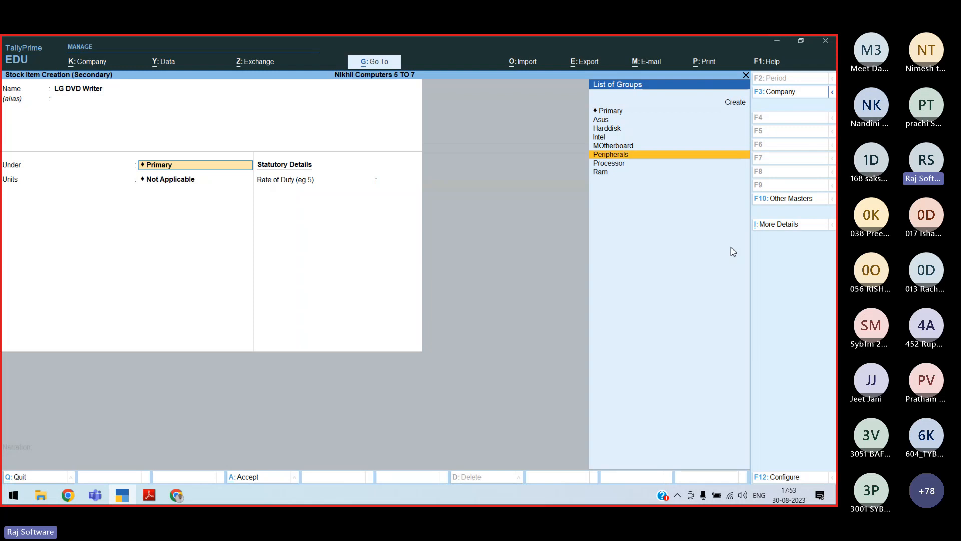
pyautogui.hotkey('ctrl', 'a')
pyautogui.press('Return')
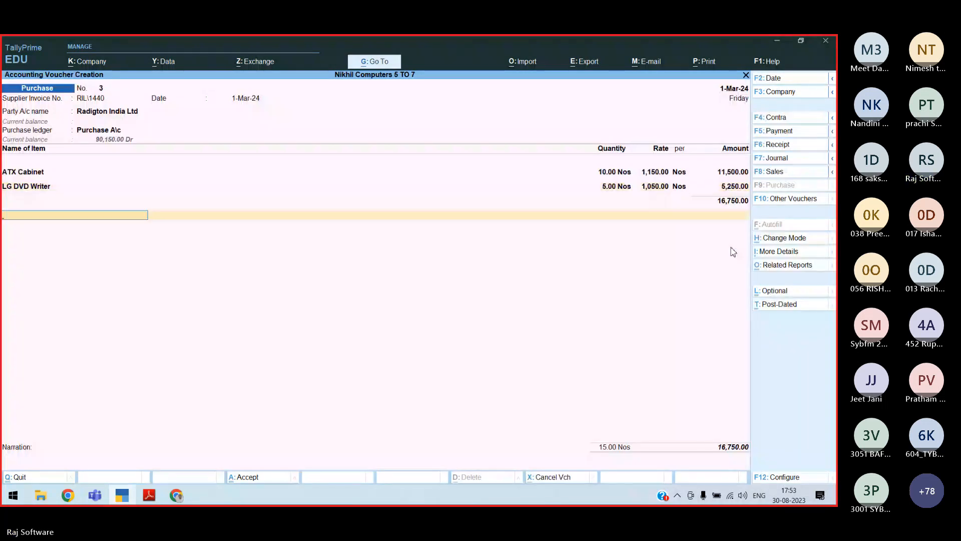
pyautogui.press('Return')
pyautogui.press('Return')
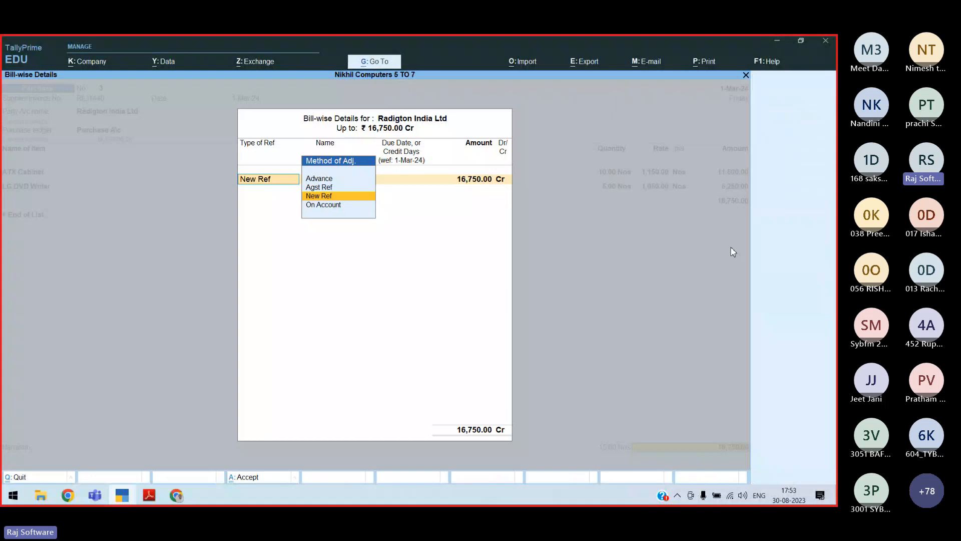
# Save Radigton India purchase voucher 3 with its new bill reference and open the Start menu
pyautogui.hotkey('ctrl', 'a')
pyautogui.hotkey('ctrl', 'a')
pyautogui.press('super')
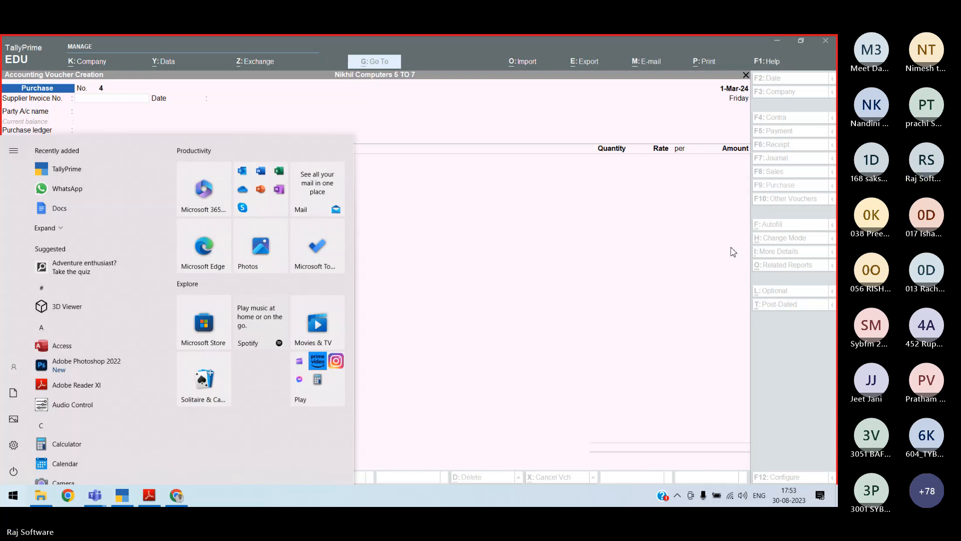
# Search the Start menu for 'Notepad'
pyautogui.write('Notepad')
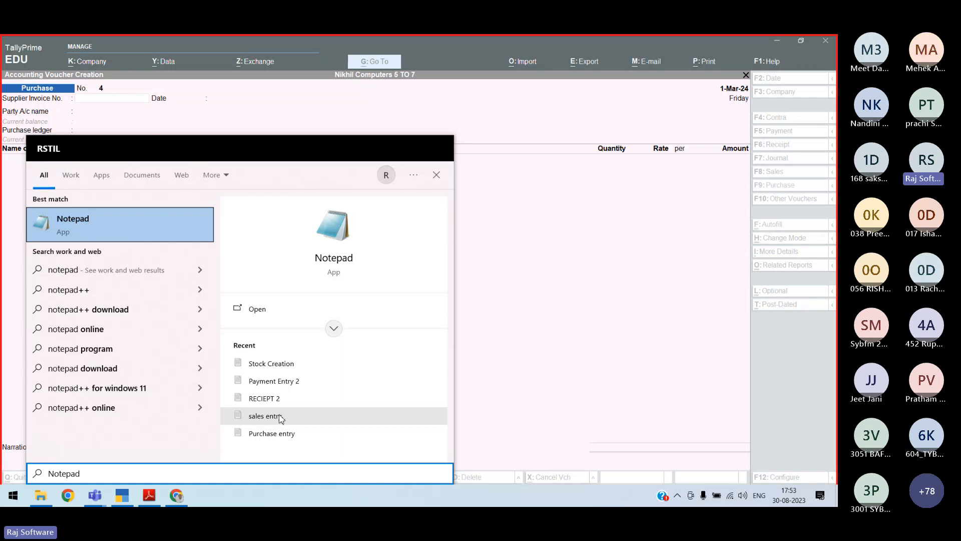
# Open the 'Purchase entry' recent note in Notepad
pyautogui.click(274, 432)
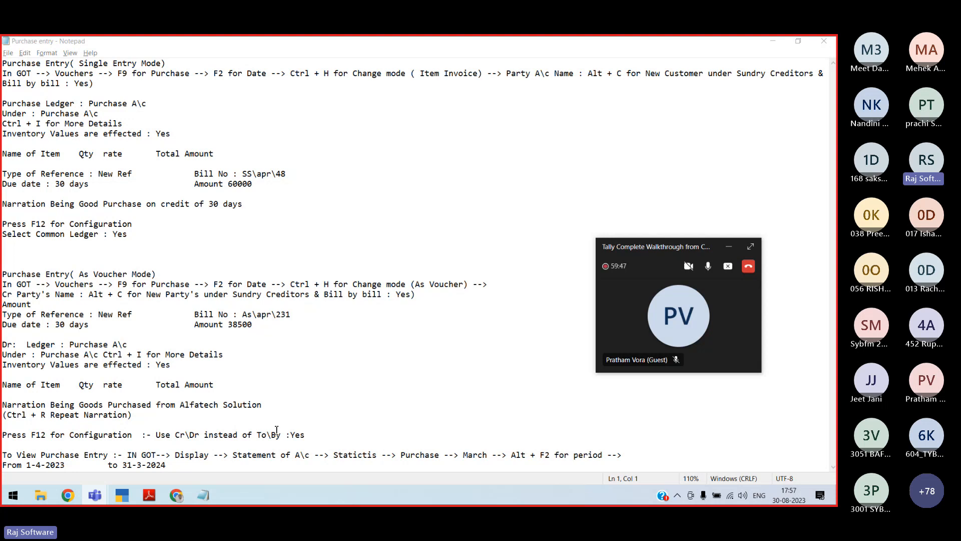
# Check the meeting participant list, minimize Teams, and bring the exercise PDF forward
pyautogui.click(750, 246)
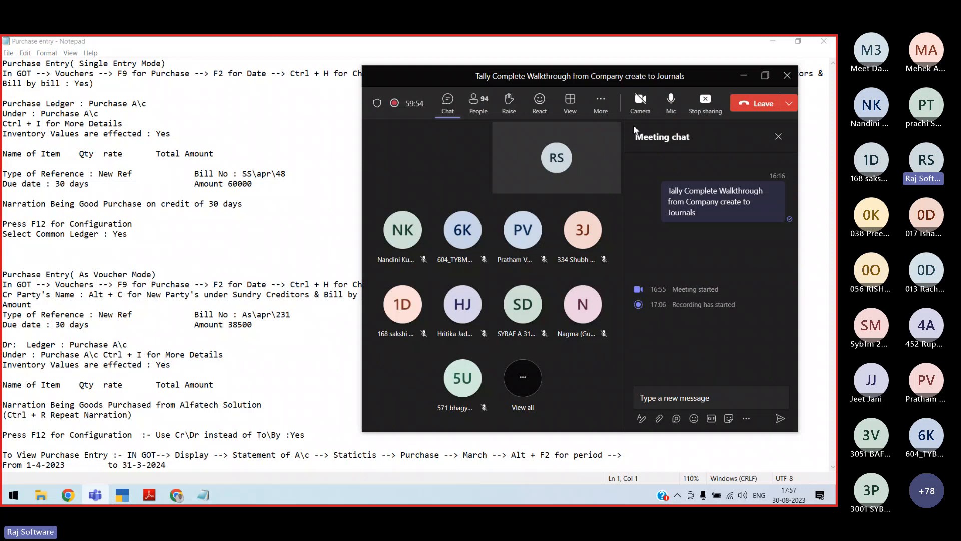
pyautogui.click(478, 103)
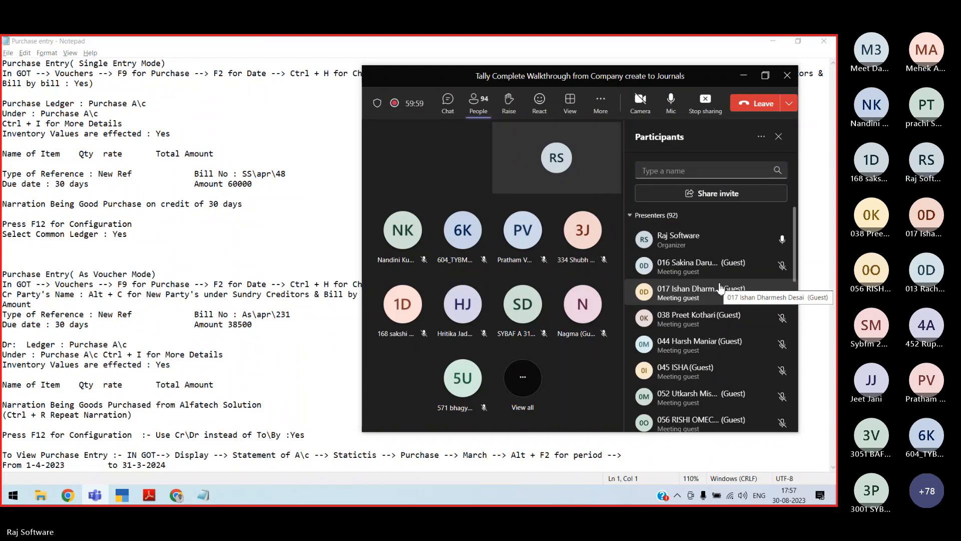
pyautogui.click(742, 76)
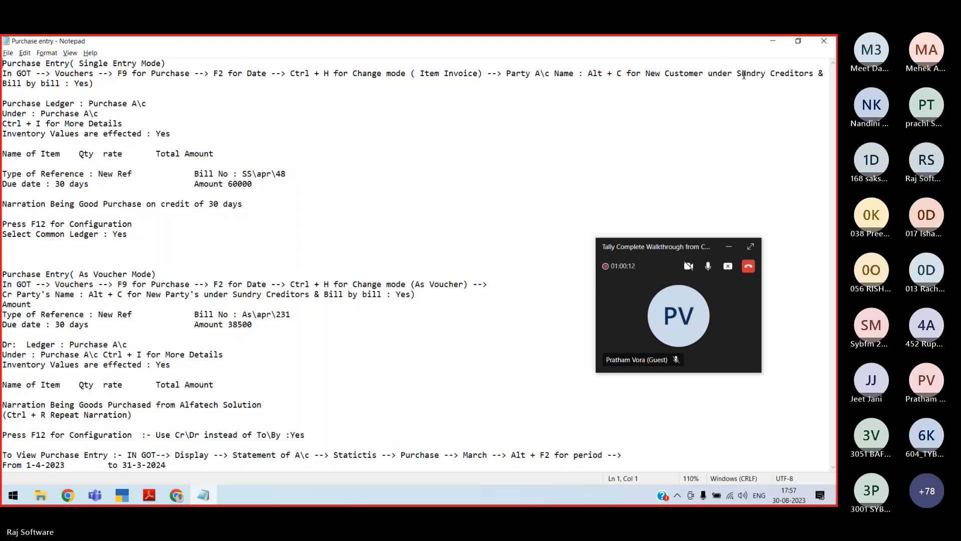
pyautogui.hotkey('alt', 'Tab')
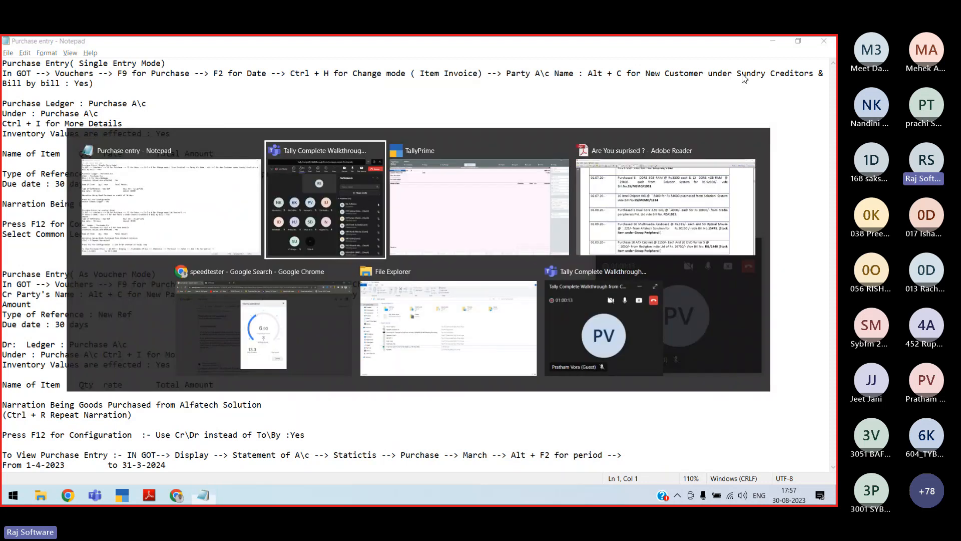
pyautogui.hotkey('alt', 'Tab')
pyautogui.hotkey('alt', 'Tab')
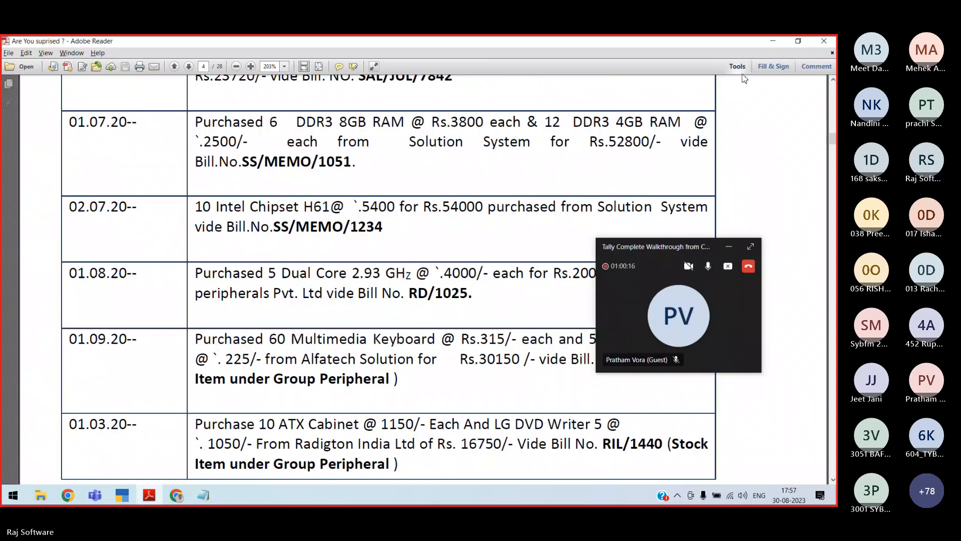
# Scroll the PDF to page 5's Sales Entry table, then return to TallyPrime's Purchase voucher No. 4
pyautogui.scroll(-3, 745, 79)
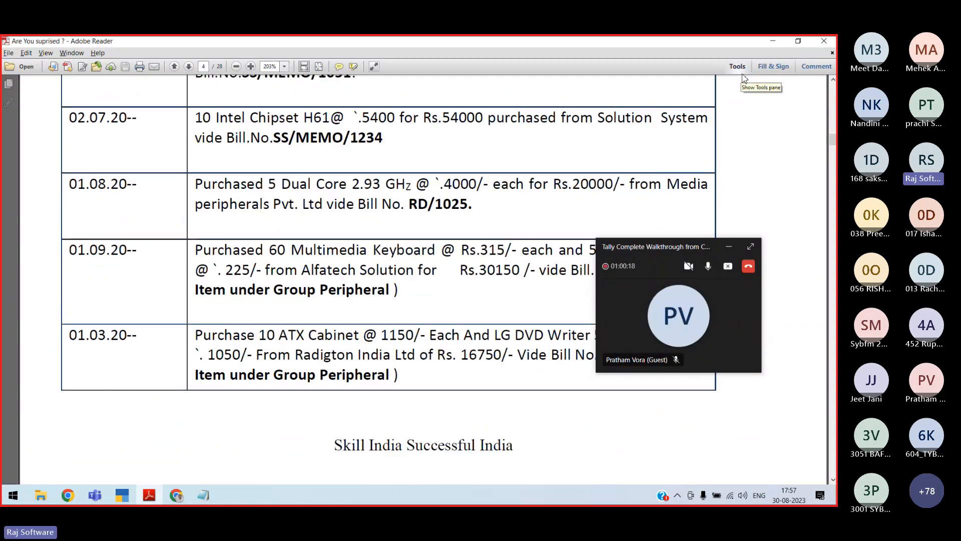
pyautogui.scroll(-3, 744, 79)
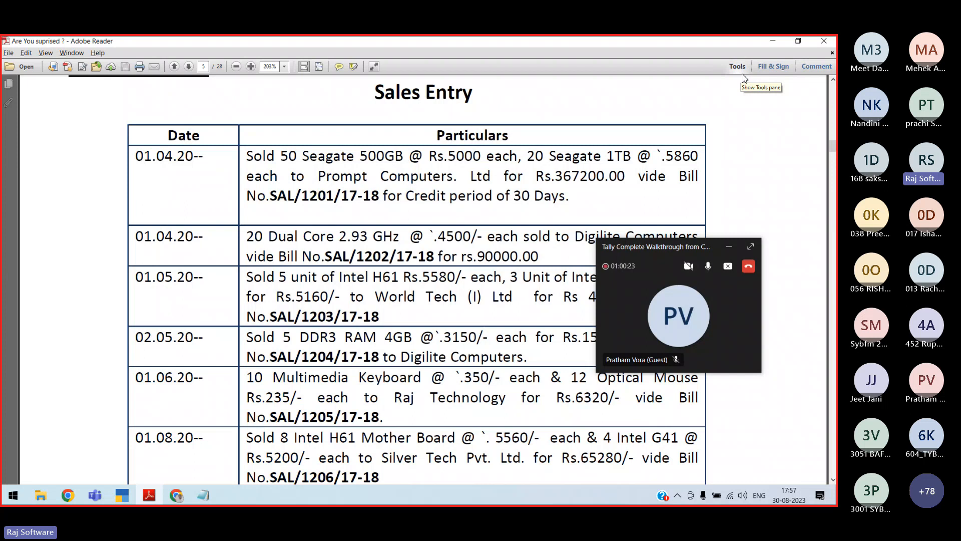
pyautogui.hotkey('alt', 'Tab')
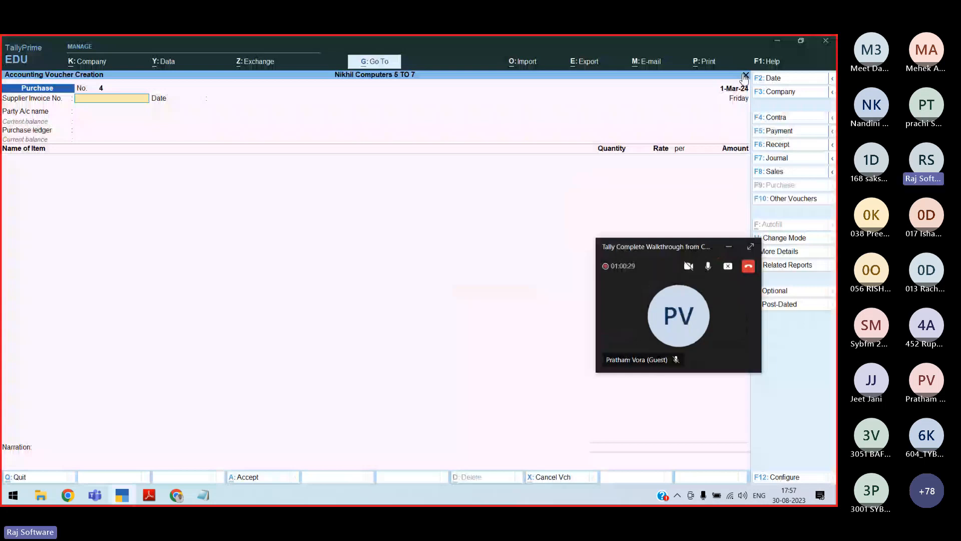
# Advance to the Party A/c name field, then bring the PDF's Sales Entry page forward
pyautogui.press('Return')
pyautogui.hotkey('alt', 'Tab')
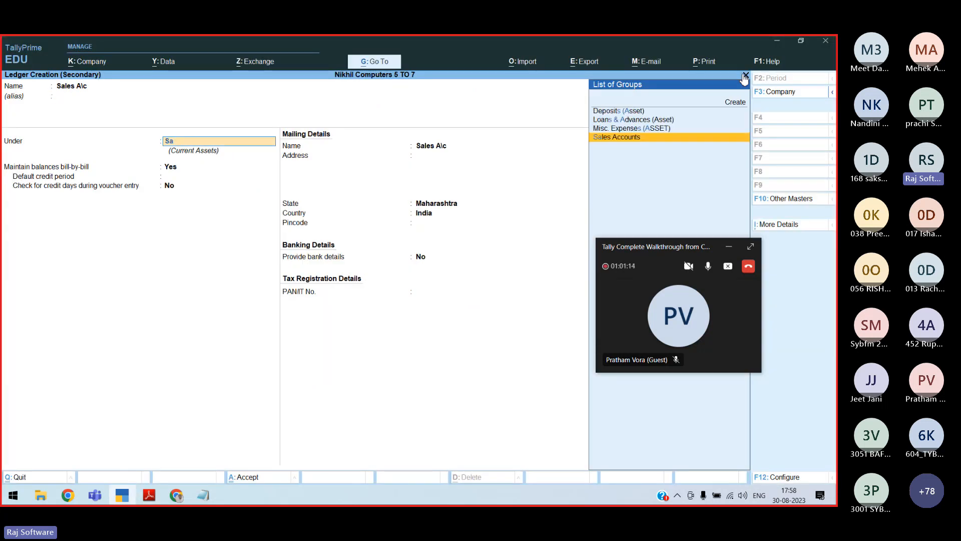
# Return to TallyPrime to set up the Sales A/c ledger under Sales Accounts
pyautogui.press('Return')
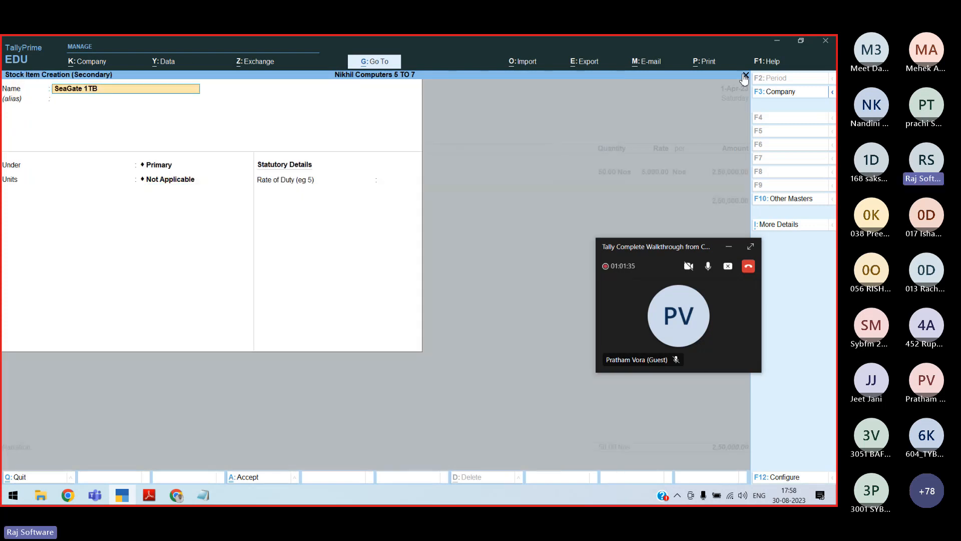
# Place the new SeaGate 1TB stock item under the Harddisk group
pyautogui.press('Return')
pyautogui.press('Return')
pyautogui.write('Ha')
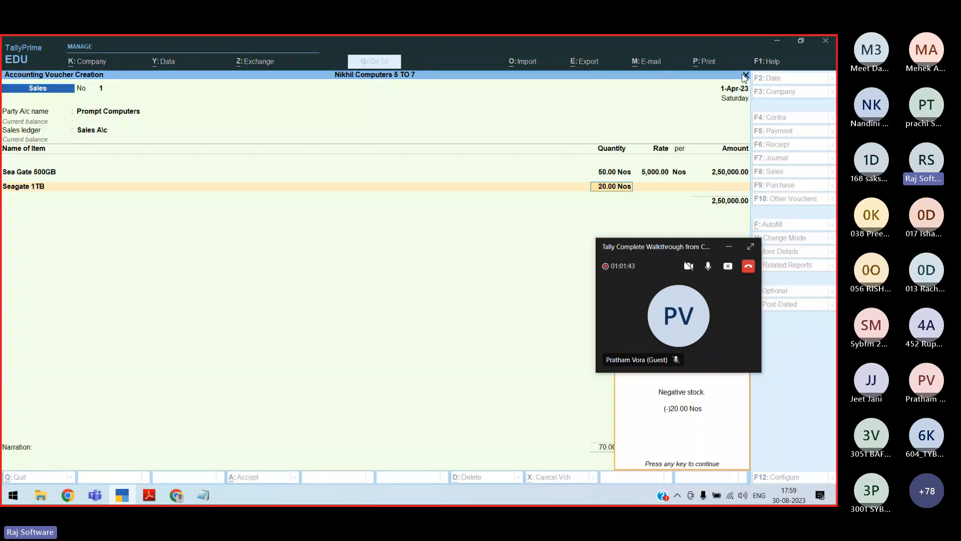
# Price Seagate 1TB at 5860, bringing the Prompt Computers sale to 3,67,200
pyautogui.write('5860')
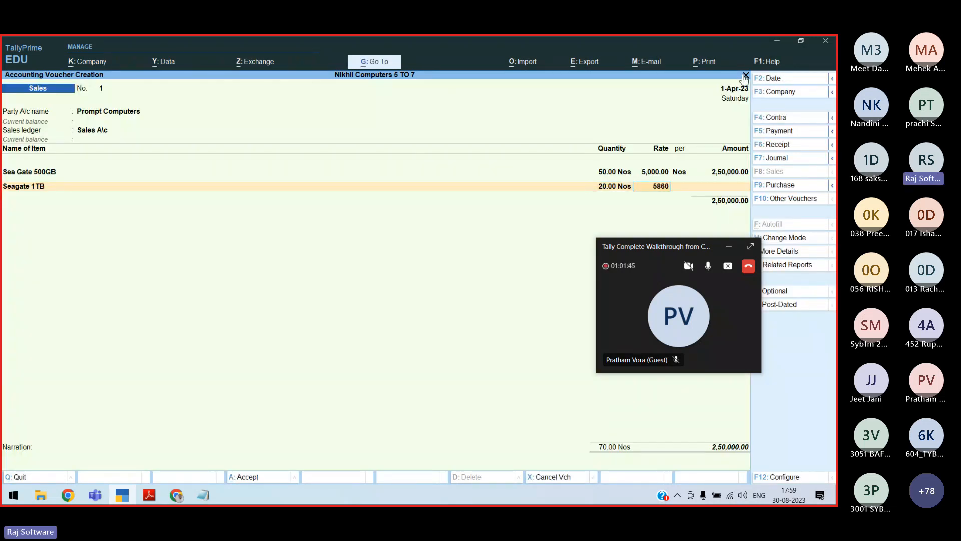
pyautogui.press('Return')
pyautogui.press('Return')
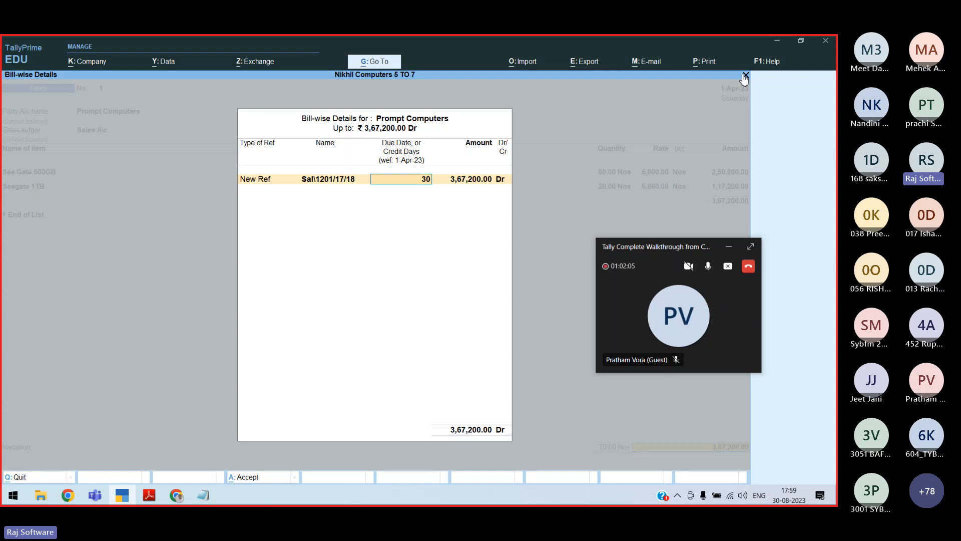
# Confirm the bill-wise details and begin the narration 'Being Goo…'
pyautogui.press('Return')
pyautogui.press('Return')
pyautogui.press('Return')
pyautogui.write('Being Goo')
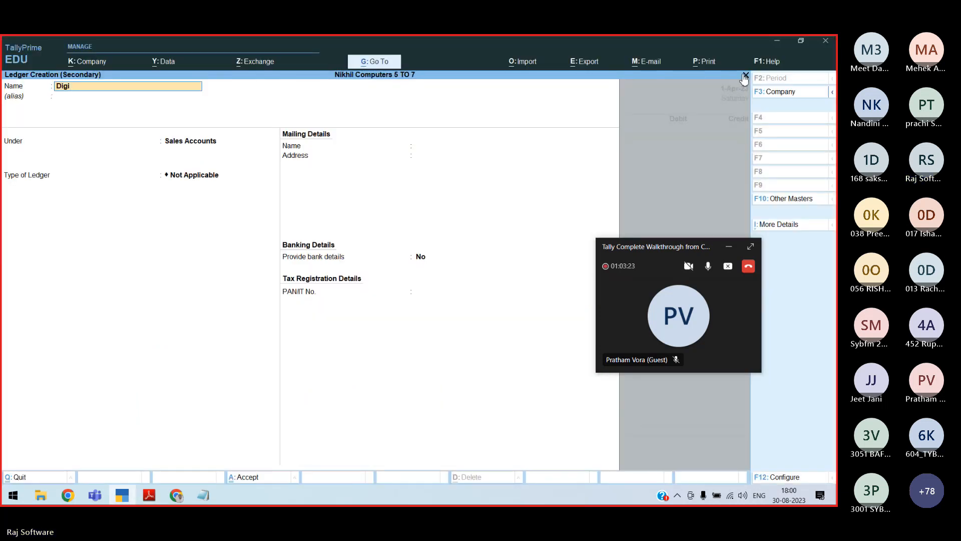
# Bill Digilite Computers for 20 Nos of Dual Core 2.93 Ghz, finish the narration and save
pyautogui.write('lite')
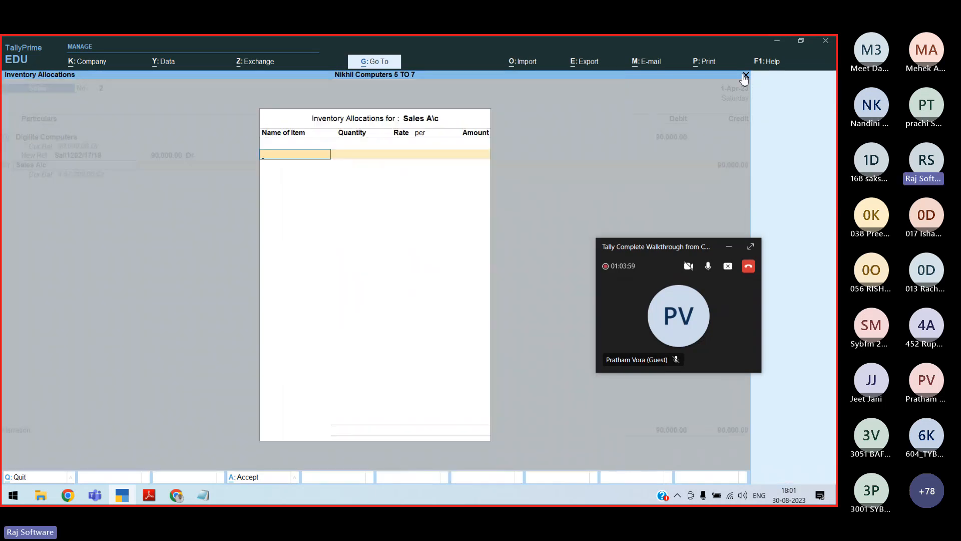
pyautogui.hotkey('alt', 'Tab')
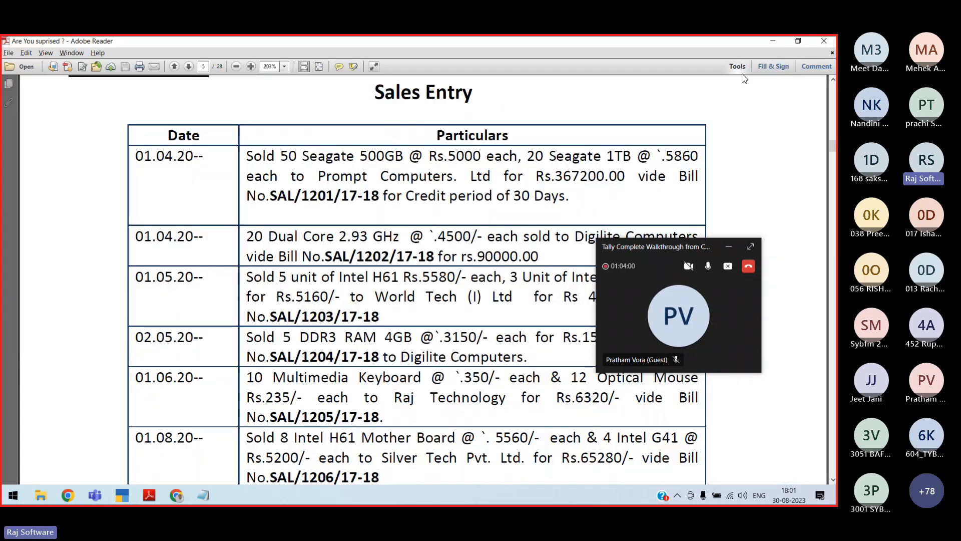
pyautogui.hotkey('alt', 'Tab')
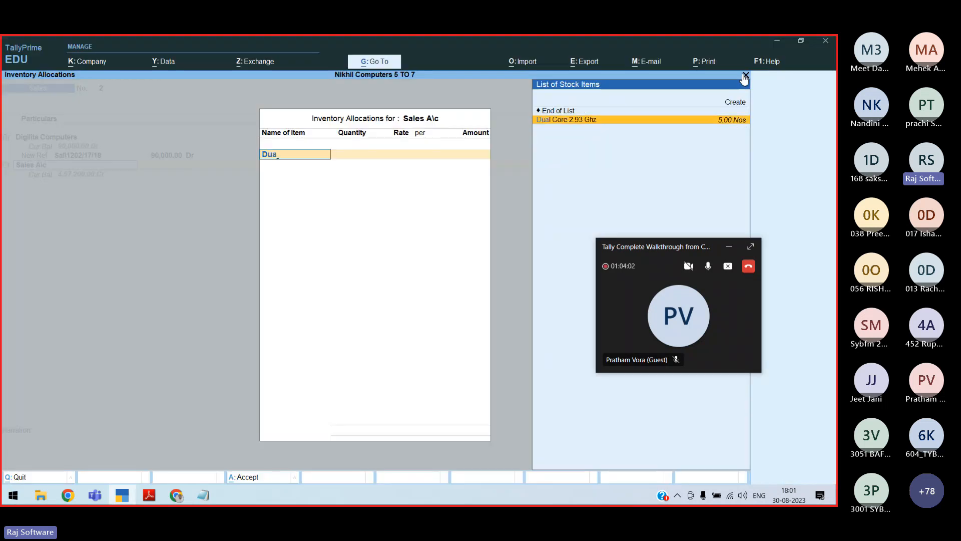
pyautogui.press('Return')
pyautogui.write('20')
pyautogui.press('Return')
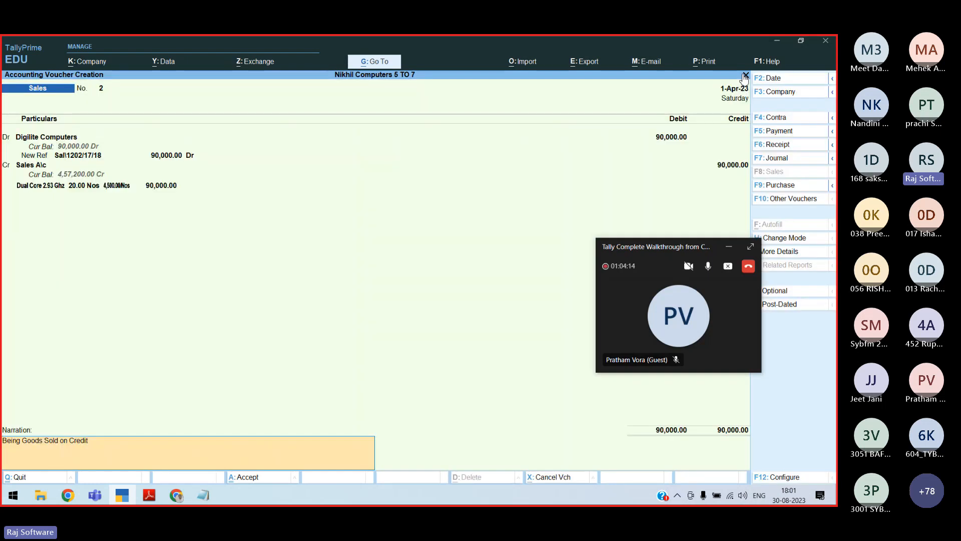
pyautogui.press('Return')
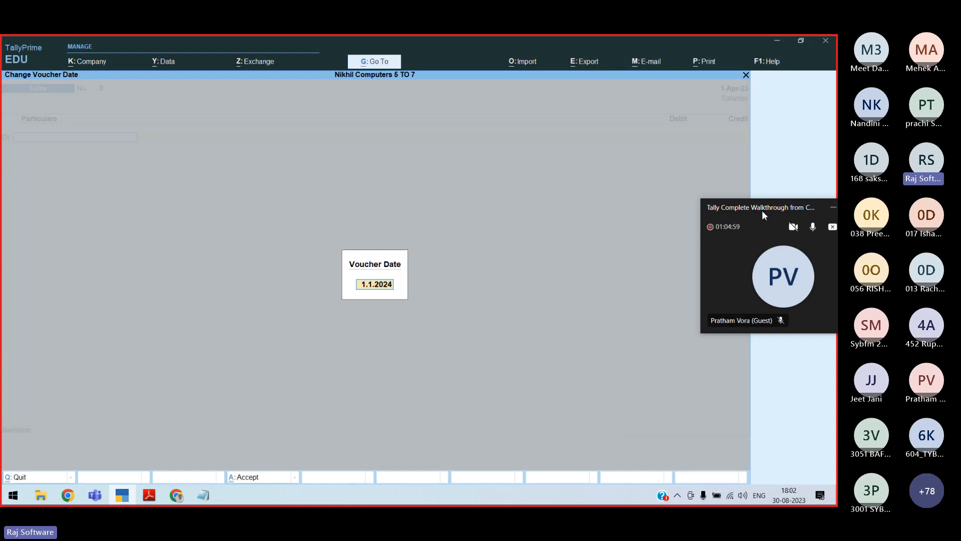
# Read the Supreme Infotech sale in the PDF and save its new sundry-debtor ledger
pyautogui.hotkey('alt', 'Tab')
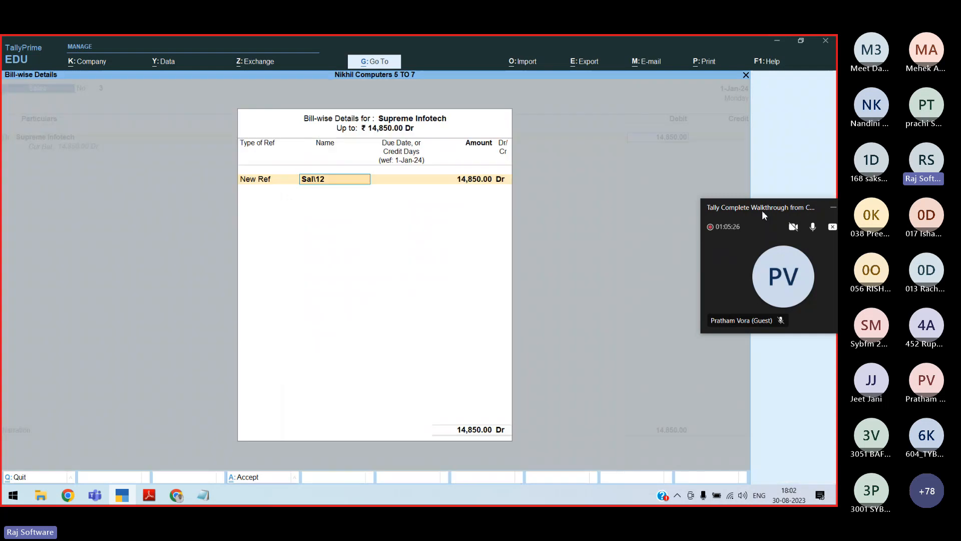
pyautogui.hotkey('alt', 'Tab')
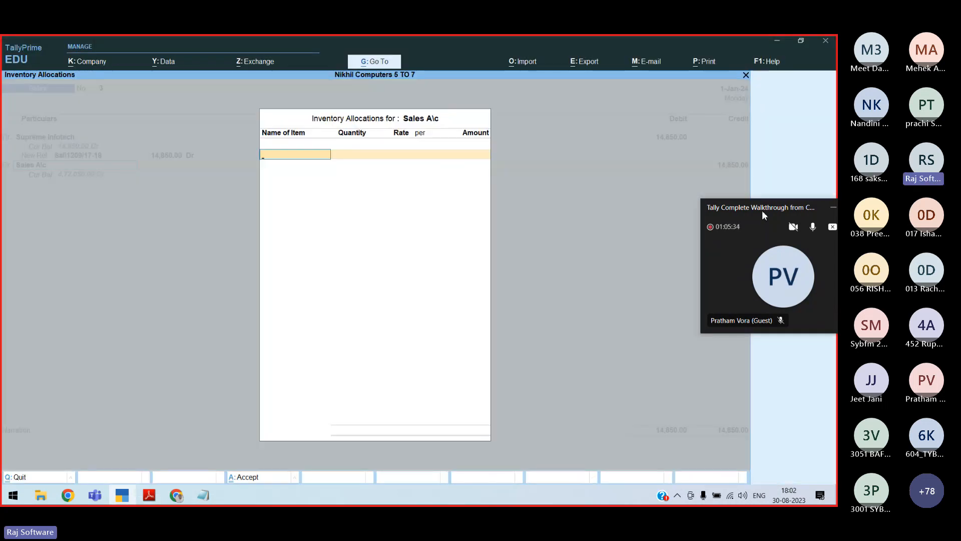
# Check the sold items in the PDF, then start creating the Intel Chipsets stock item, fixing a typo
pyautogui.hotkey('alt', 'Tab')
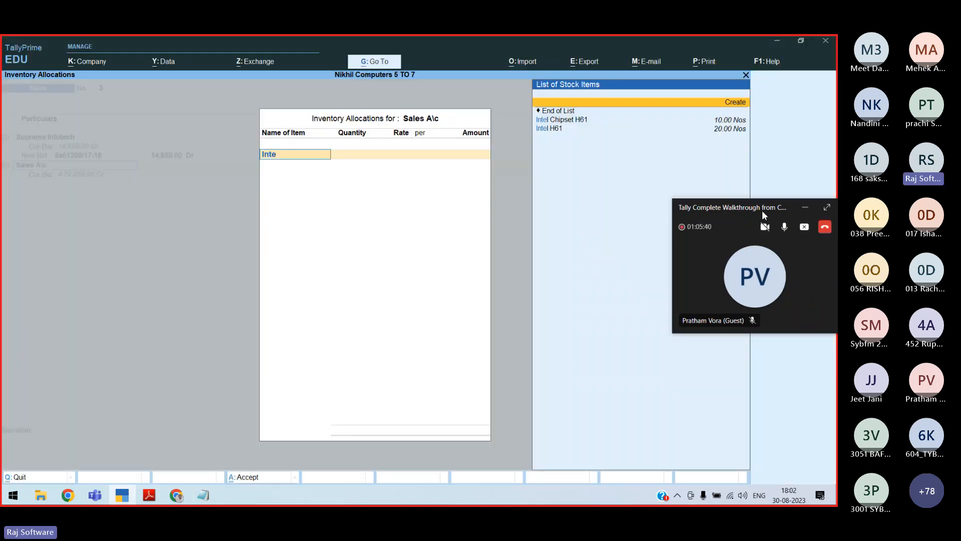
pyautogui.hotkey('alt', 'c')
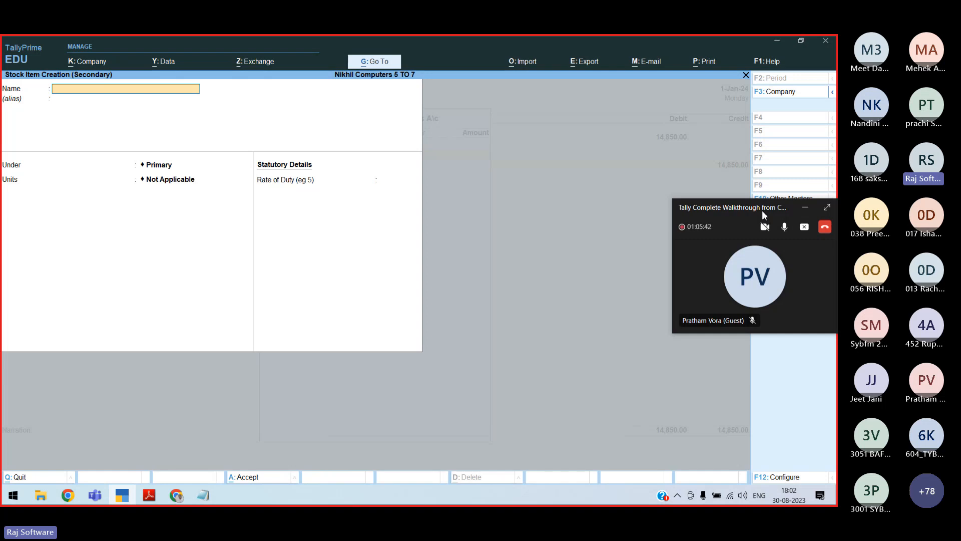
pyautogui.write('Intel Chipsets G54')
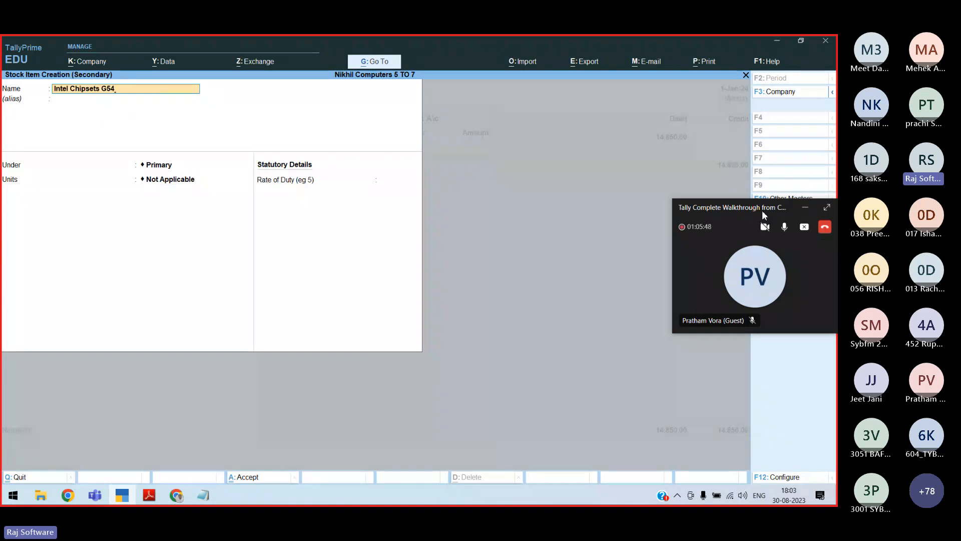
pyautogui.press('BackSpace')
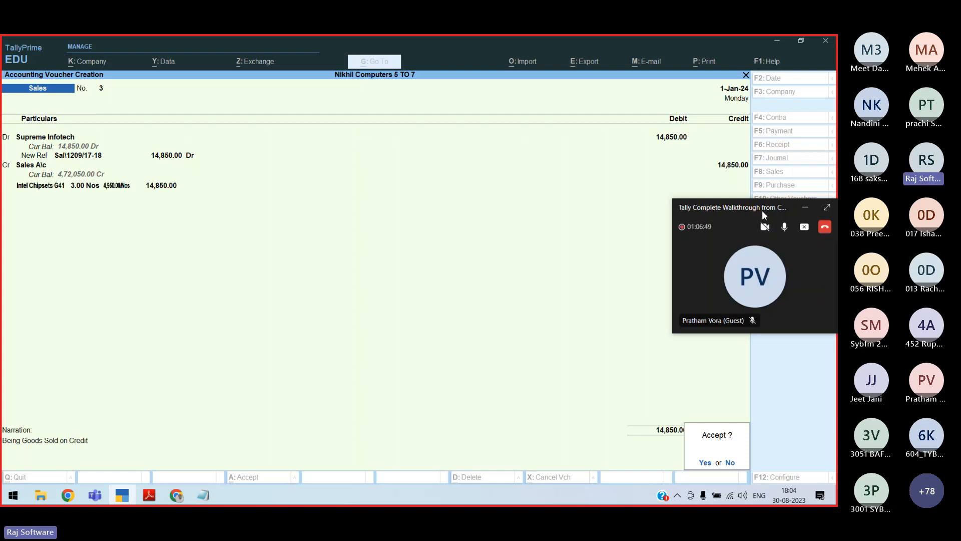
# Save the Supreme Infotech sales voucher and move down to the PDF's Receipt Entry exercise
pyautogui.hotkey('alt', 'Tab')
pyautogui.press('Down')
pyautogui.press('Down')
pyautogui.press('Down')
pyautogui.press('Down')
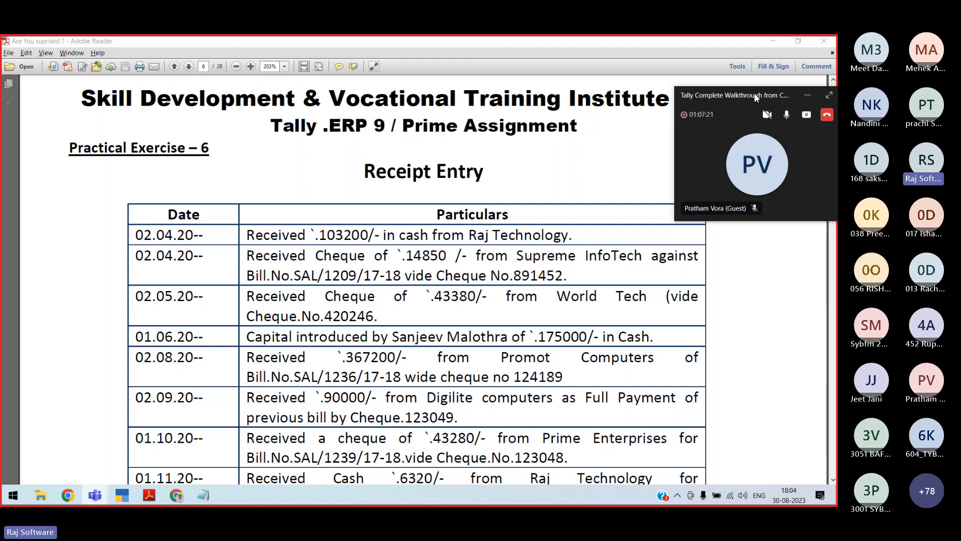
# Search 'note' to bring up the Notepad sales entry notes and minimize the Teams meeting window
pyautogui.press('super')
pyautogui.write('note')
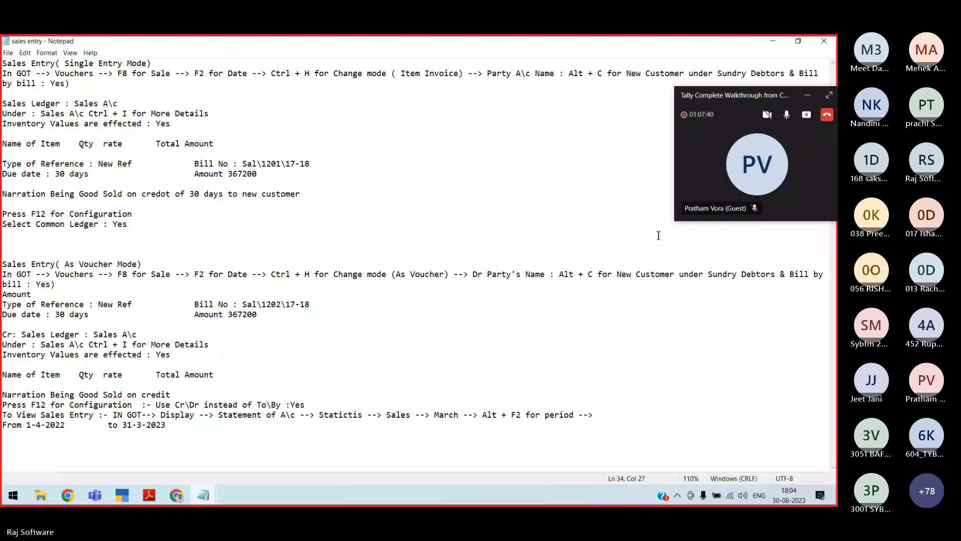
pyautogui.click(808, 95)
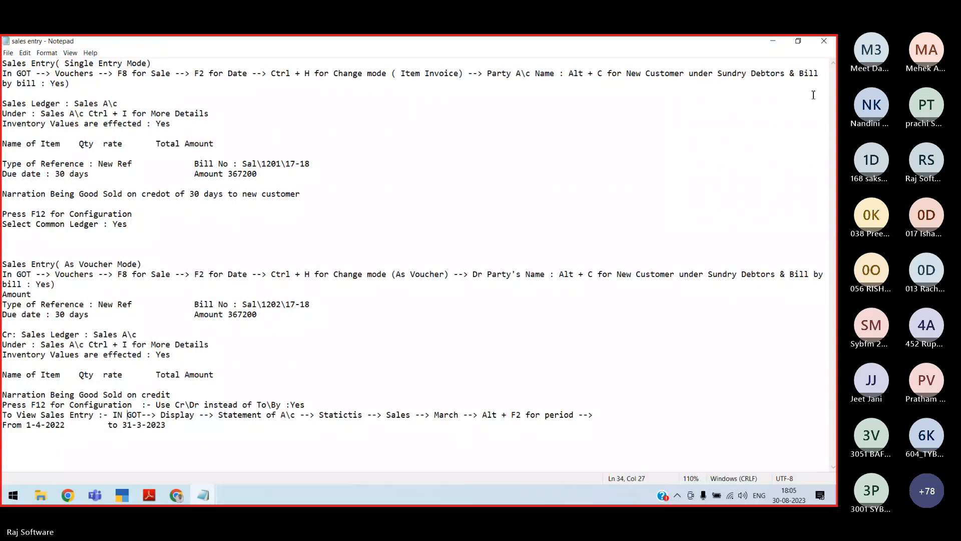
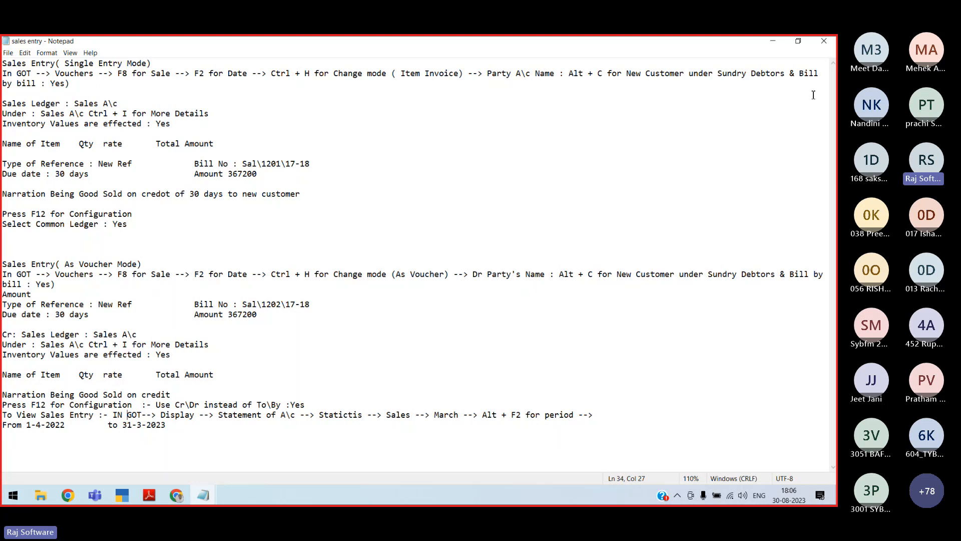
# Bring up the Practical Exercise 6 Receipt Entry page in Adobe Reader, then switch to the Teams meeting
pyautogui.hotkey('alt', 'Tab')
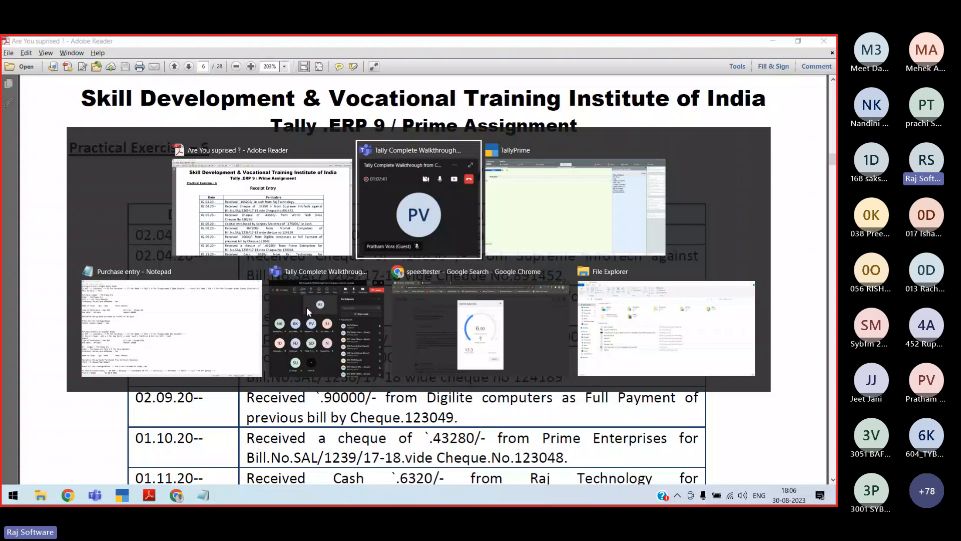
pyautogui.press('Escape')
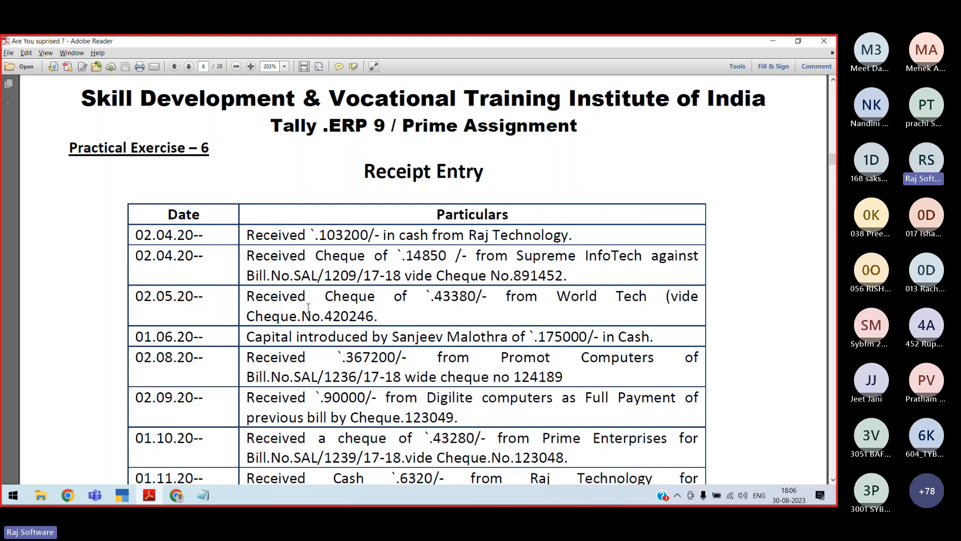
pyautogui.hotkey('alt', 'Tab')
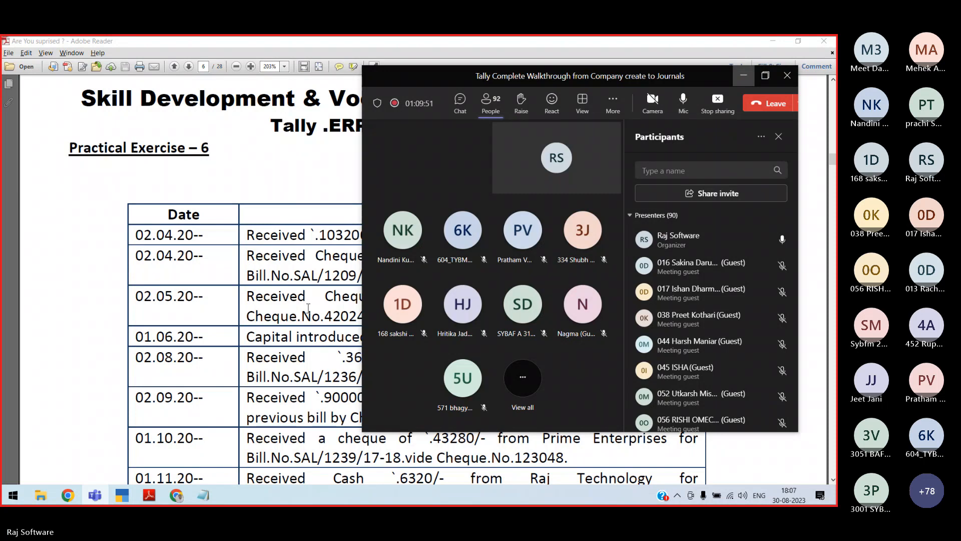
pyautogui.hotkey('alt', 'Tab')
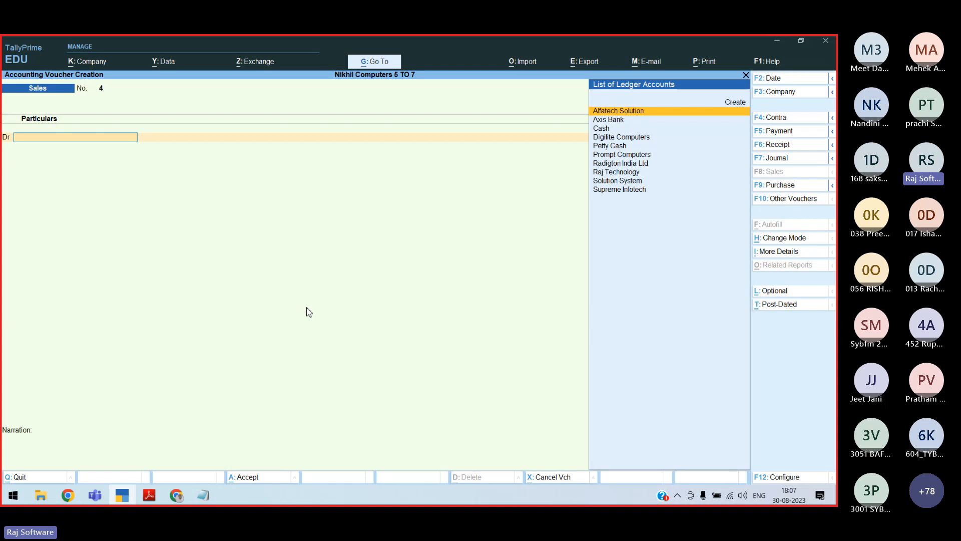
pyautogui.press('Escape')
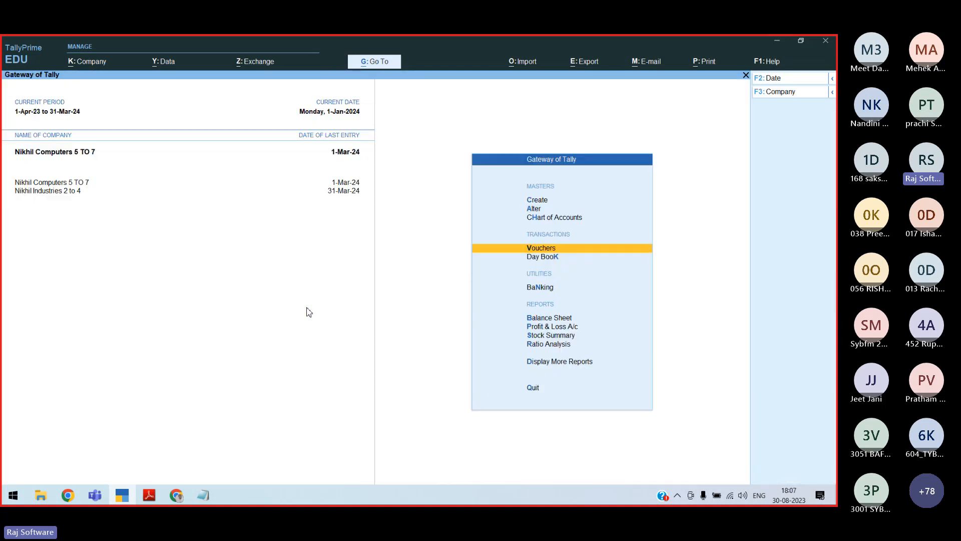
pyautogui.press('Return')
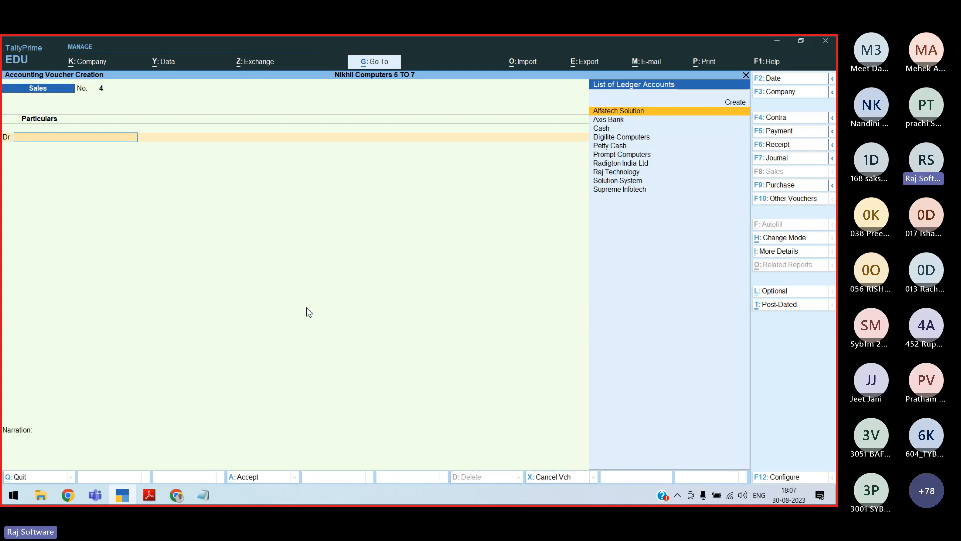
pyautogui.hotkey('alt', 'Tab')
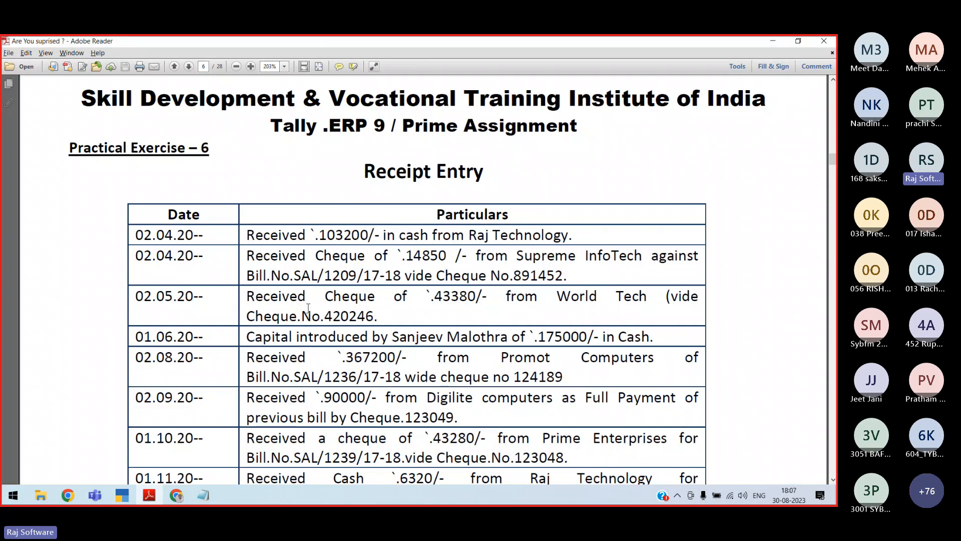
# Check the first receipt line in the PDF, then return to Raj Technology's Bill-wise Details in TallyPrime
pyautogui.press('XF86MonBrightnessDown')
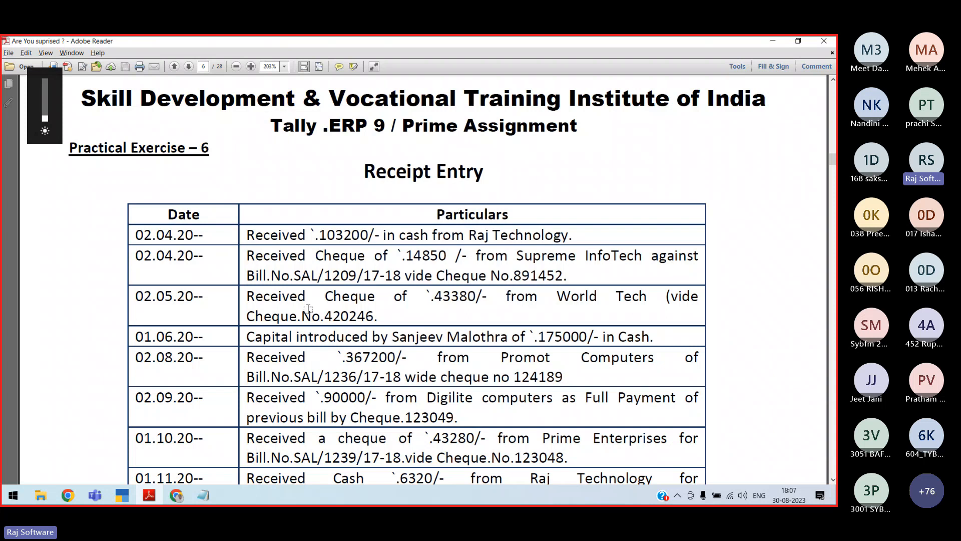
pyautogui.hotkey('alt', 'Tab')
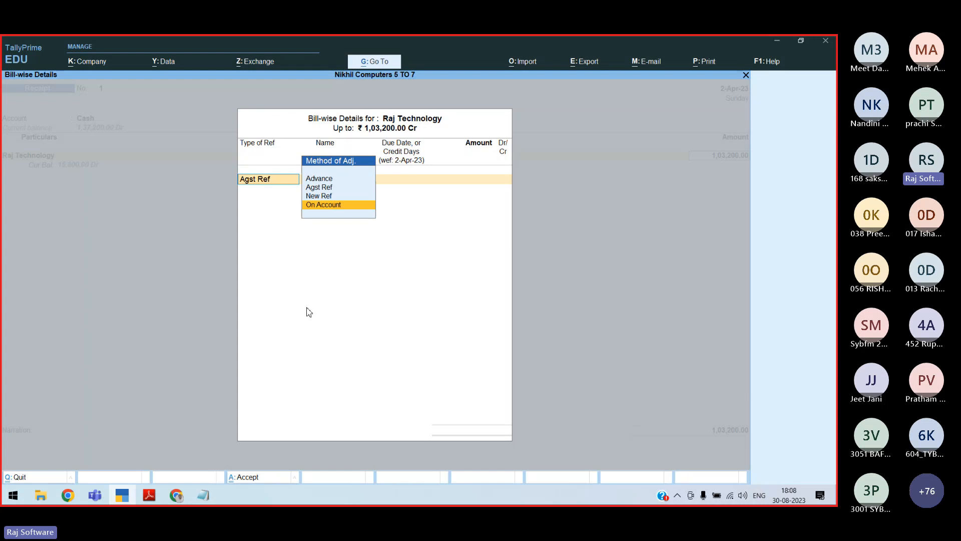
# Allocate Raj Technology's 1,03,200 Cr cash receipt On Account, then return to the exercise PDF
pyautogui.press('Return')
pyautogui.press('Return')
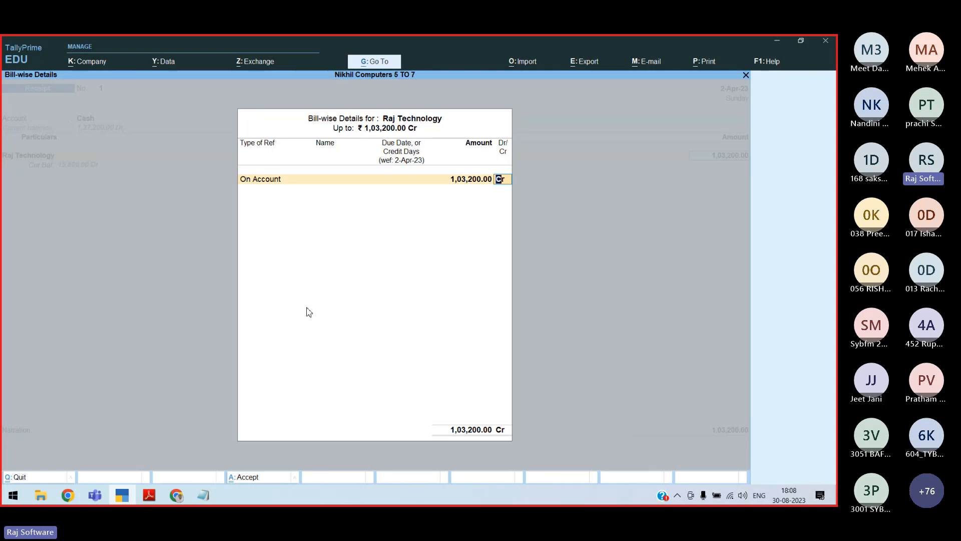
pyautogui.press('Return')
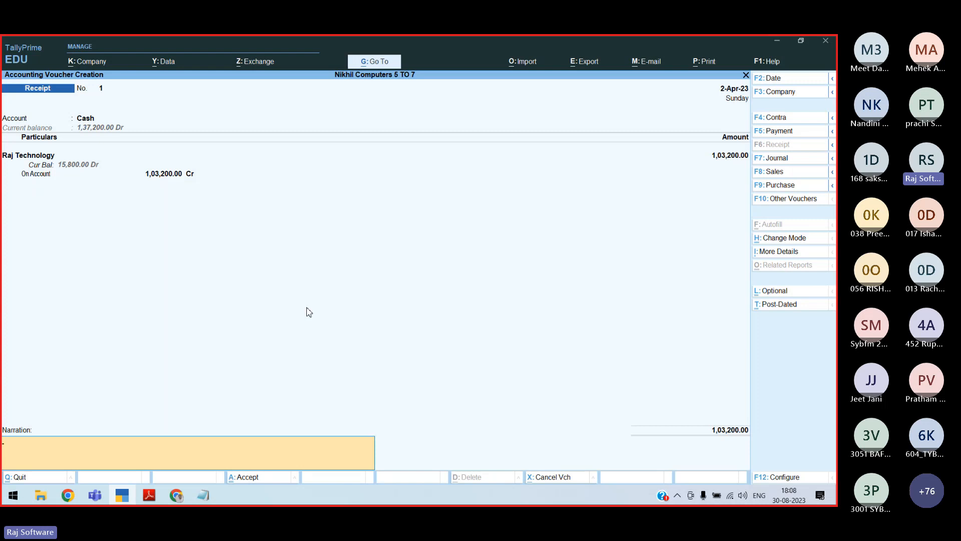
pyautogui.hotkey('alt', 'Tab')
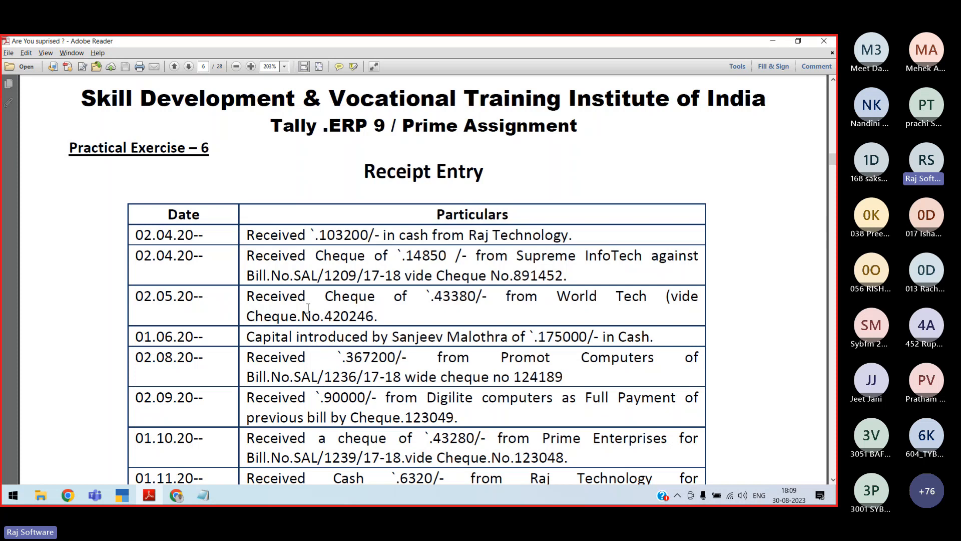
# Return to TallyPrime's bill-wise details for Supreme Infotech's 14,850 receipt
pyautogui.hotkey('alt', 'Tab')
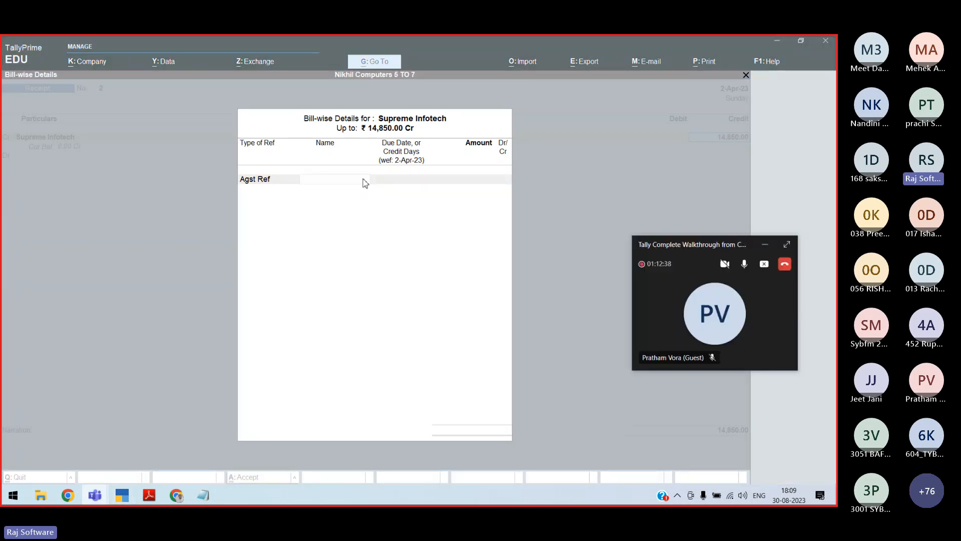
# Settle Supreme Infotech's 14,850 receipt against pending bill Sal/1209/17-18
pyautogui.click(365, 183)
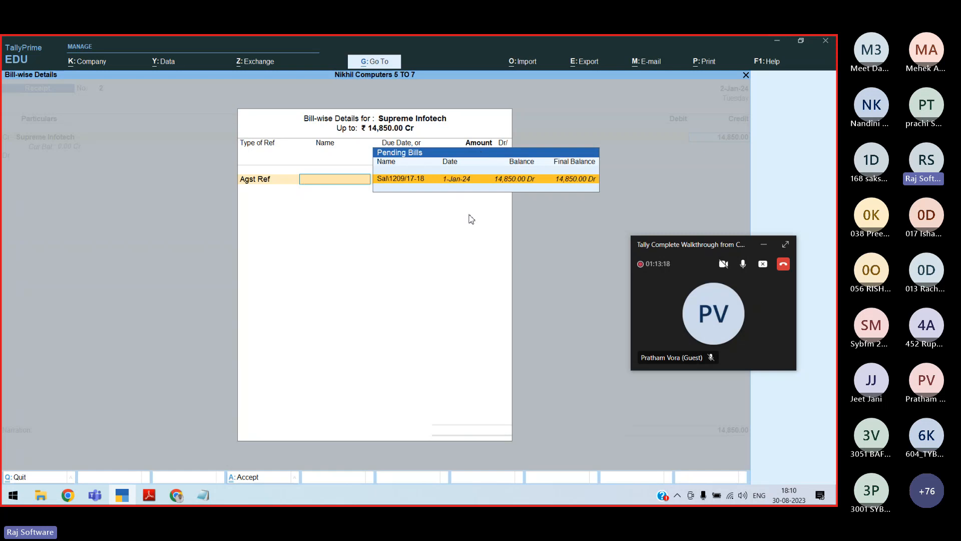
pyautogui.press('Return')
pyautogui.press('Return')
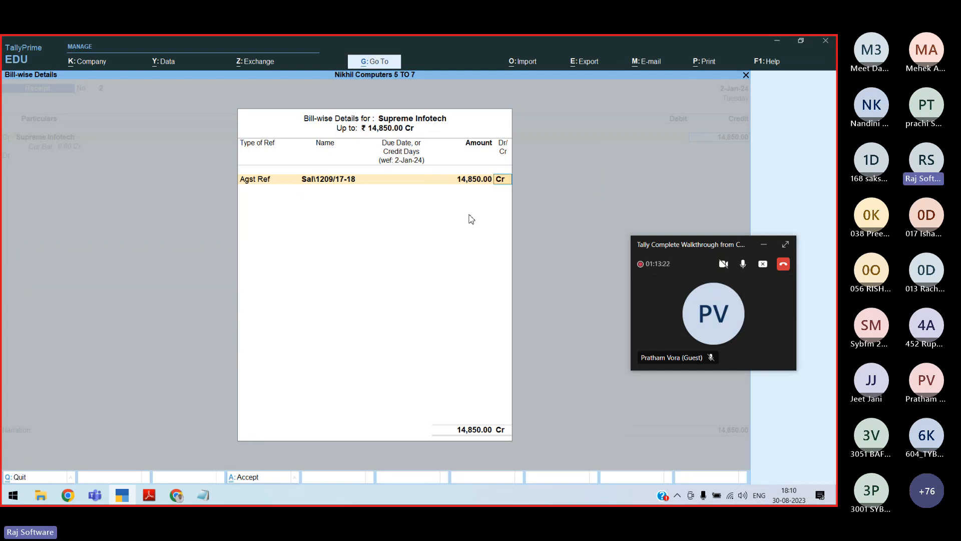
pyautogui.press('Return')
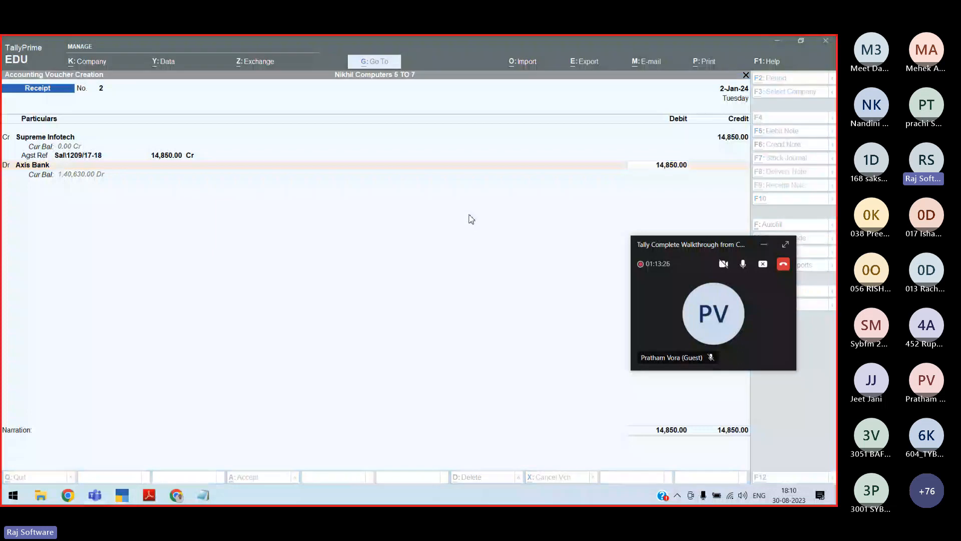
# Enter cheque number 891 in Axis Bank's allocation and begin the narration 'Being Cheque received fro'
pyautogui.hotkey('alt', 'Tab')
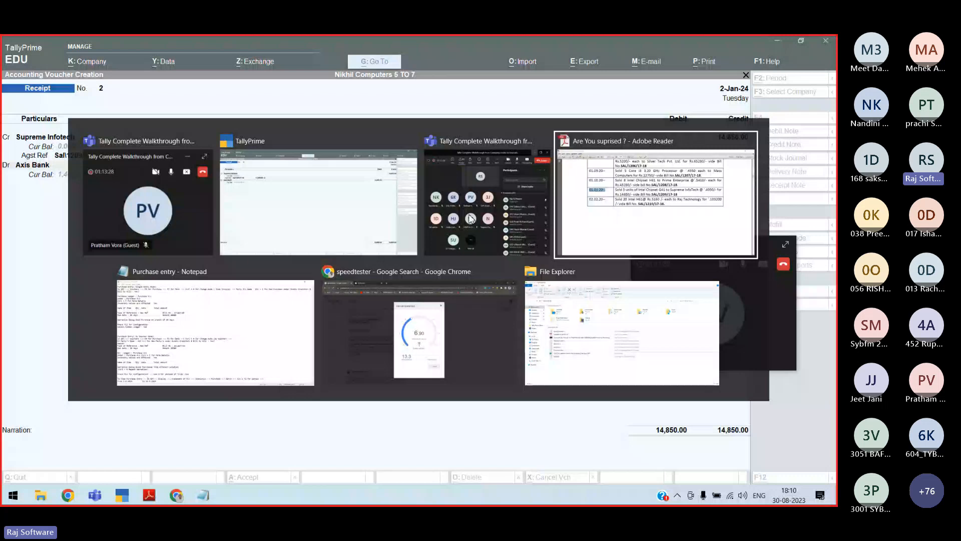
pyautogui.press('Escape')
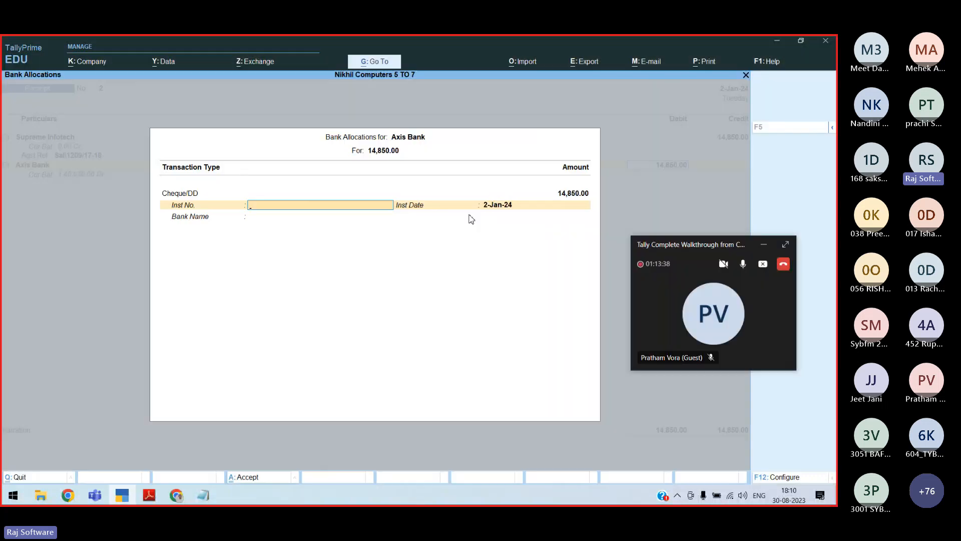
pyautogui.write('891')
pyautogui.press('Return')
pyautogui.press('Return')
pyautogui.press('Return')
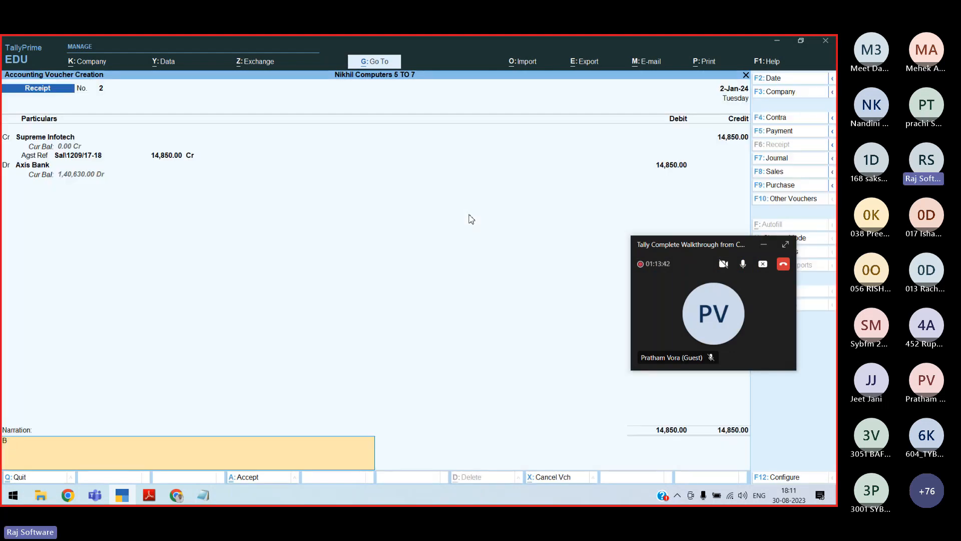
pyautogui.write('Being Cheq')
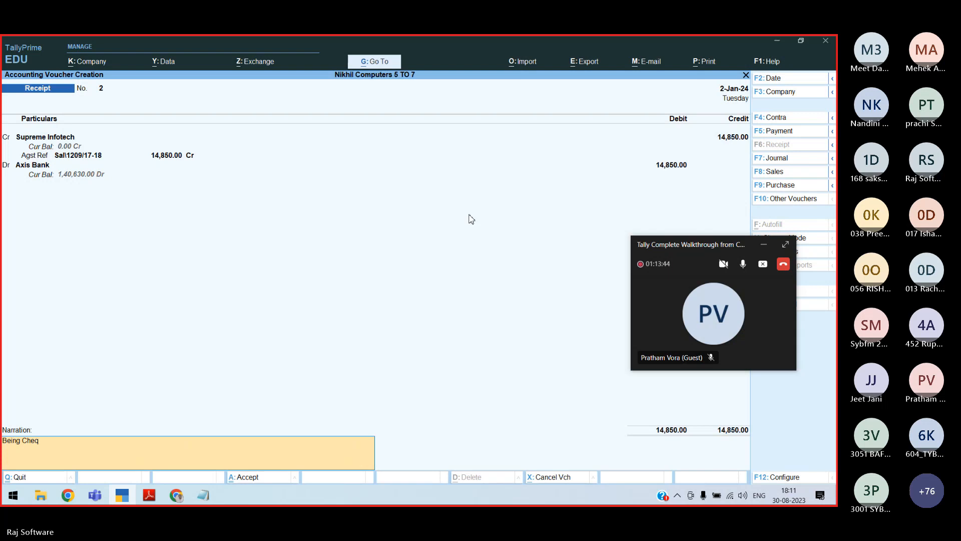
pyautogui.write('ue rec')
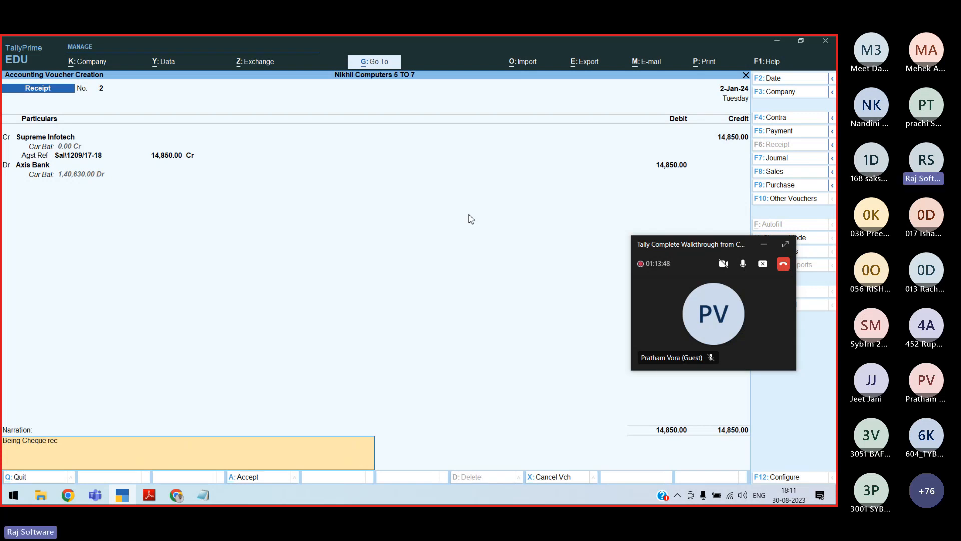
pyautogui.write('eived')
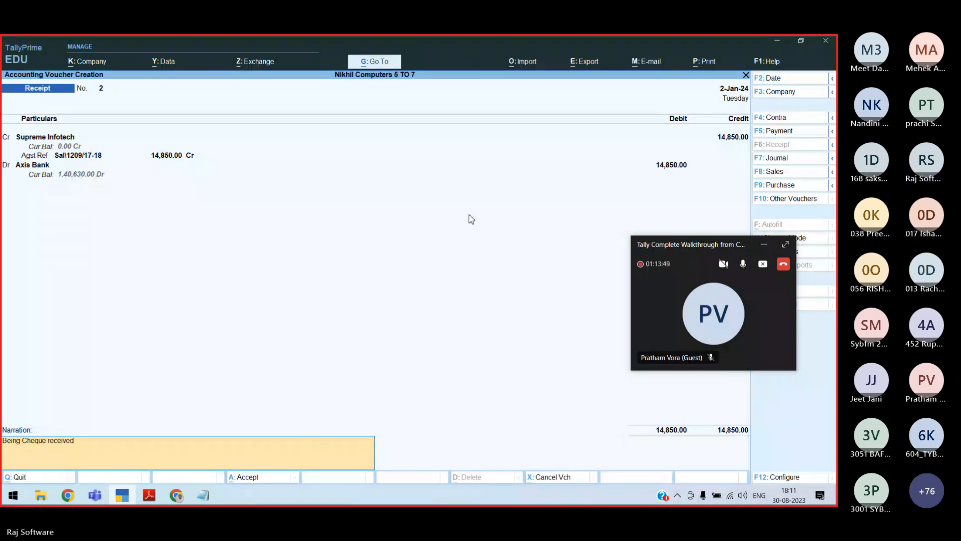
pyautogui.write(' fro')
# Save the Supreme Infotech receipt, then enter receipt 3 debiting Cash 1,75,000 with narration 'Being Capital'
pyautogui.write('m Supreme Infotech')
pyautogui.press('Return')
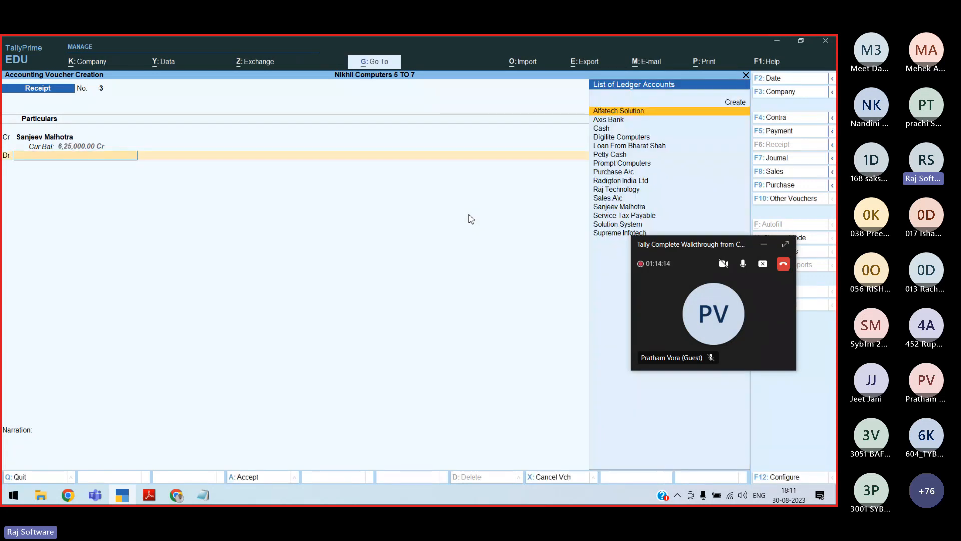
pyautogui.hotkey('alt', 'Tab')
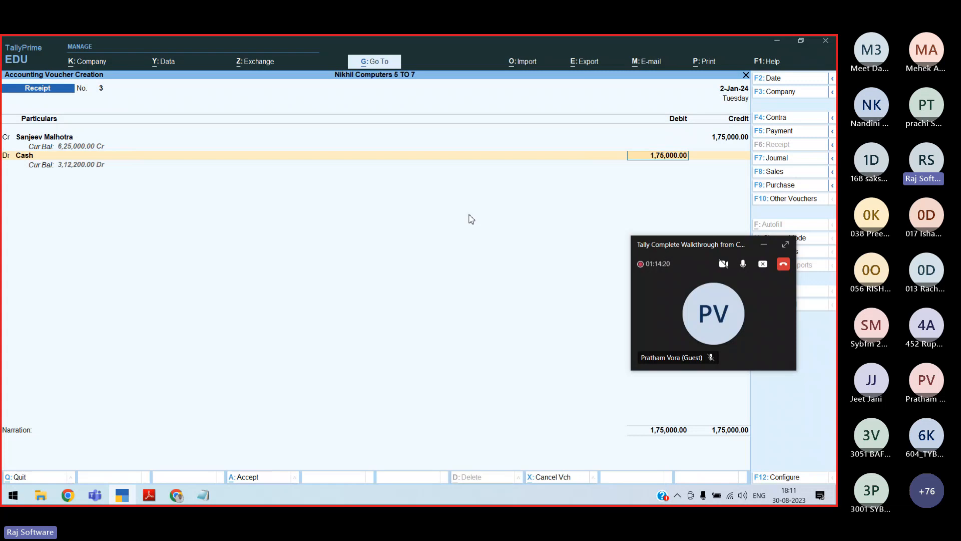
pyautogui.press('Return')
pyautogui.write('Being C')
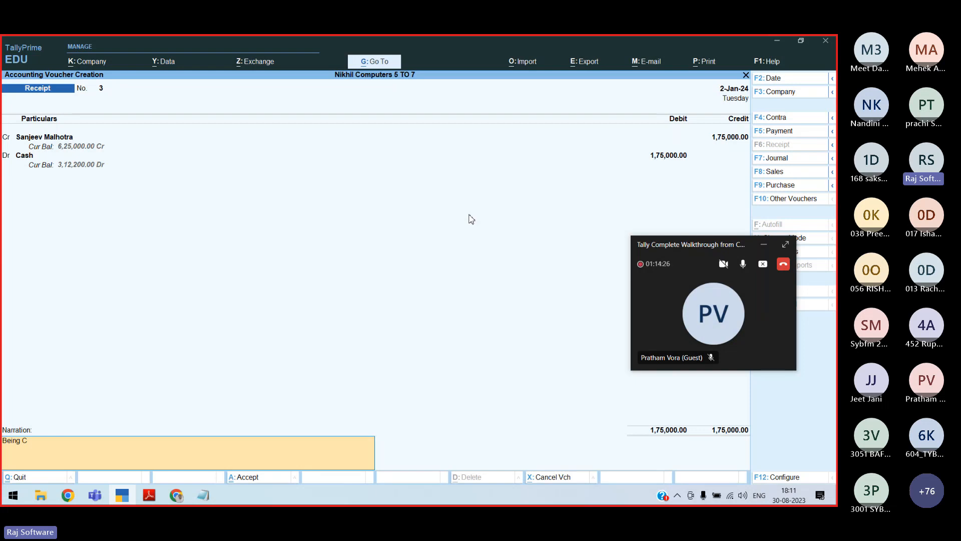
pyautogui.write('apital')
# Save the cash capital receipt, create Interest Recd A/c, and credit it 11,000 in receipt 4
pyautogui.write('received from Sanjeev in Cash')
pyautogui.press('Return')
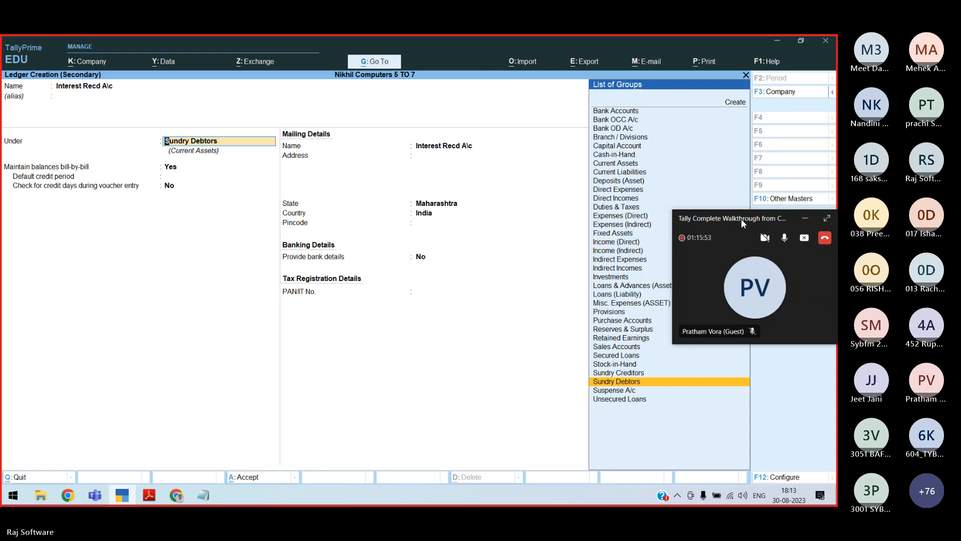
pyautogui.hotkey('alt', 'Tab')
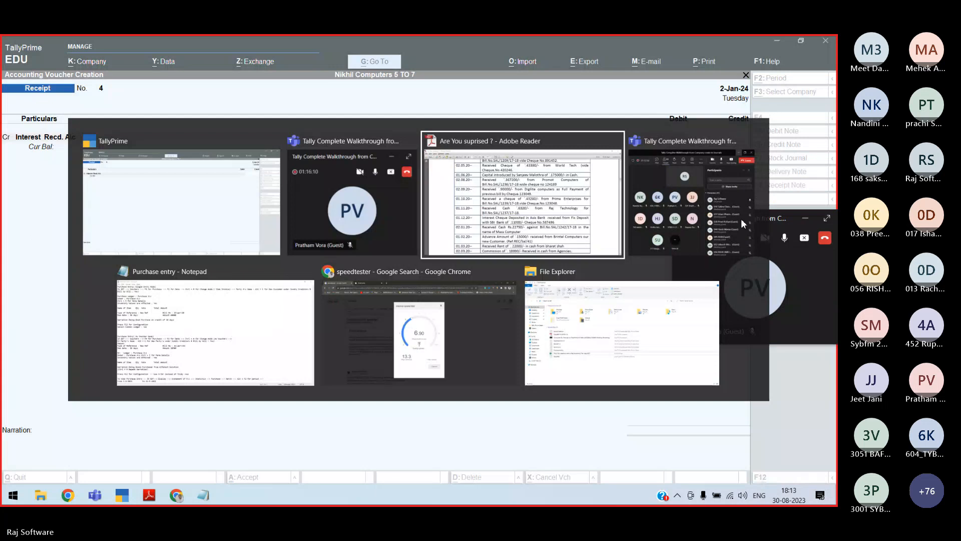
pyautogui.press('Escape')
pyautogui.write('11000')
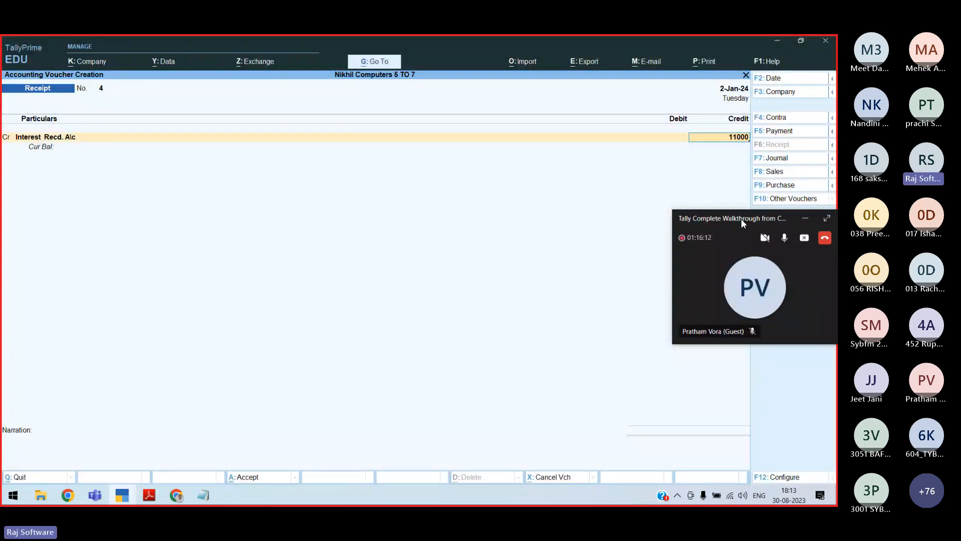
# Debit Axis Bank with cheque number 5874, narrate the SBI interest, and save receipt 4
pyautogui.press('Return')
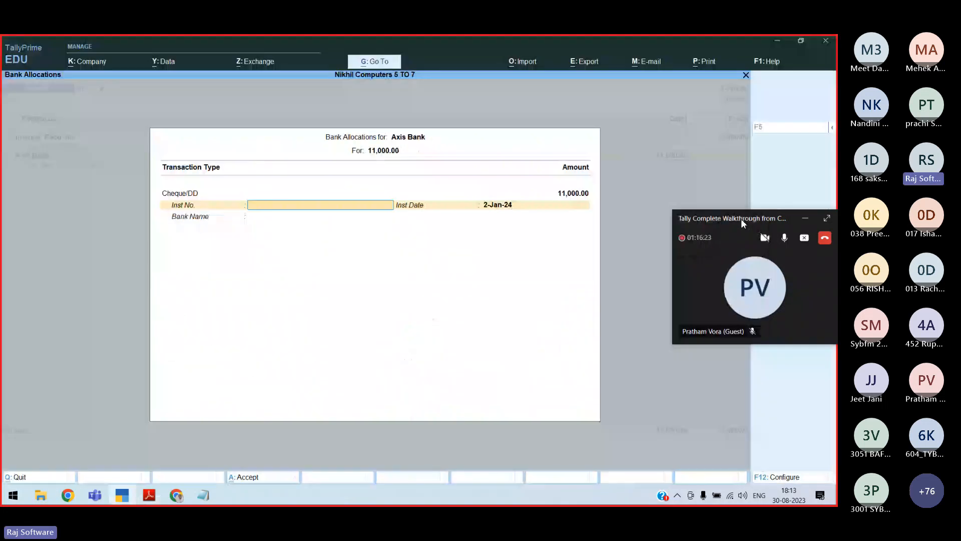
pyautogui.write('5874')
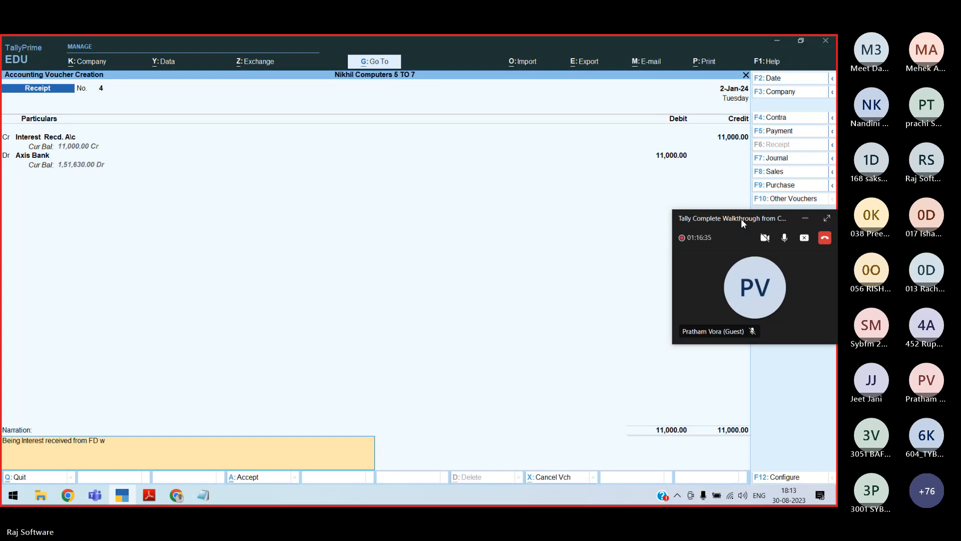
pyautogui.write('ith SBI')
pyautogui.press('Return')
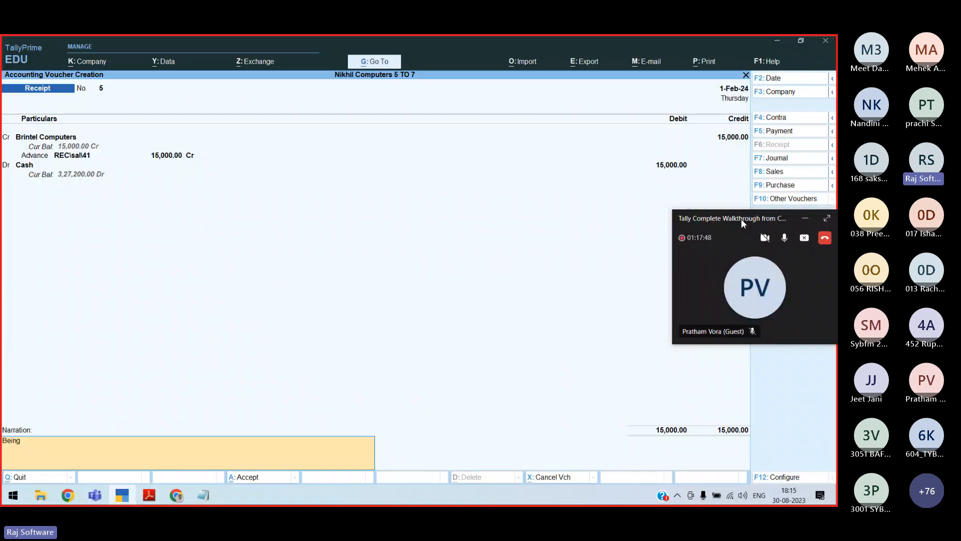
# Narrate receipt 5 as 'Advance amount received' and save it, opening blank receipt 6
pyautogui.write('C')
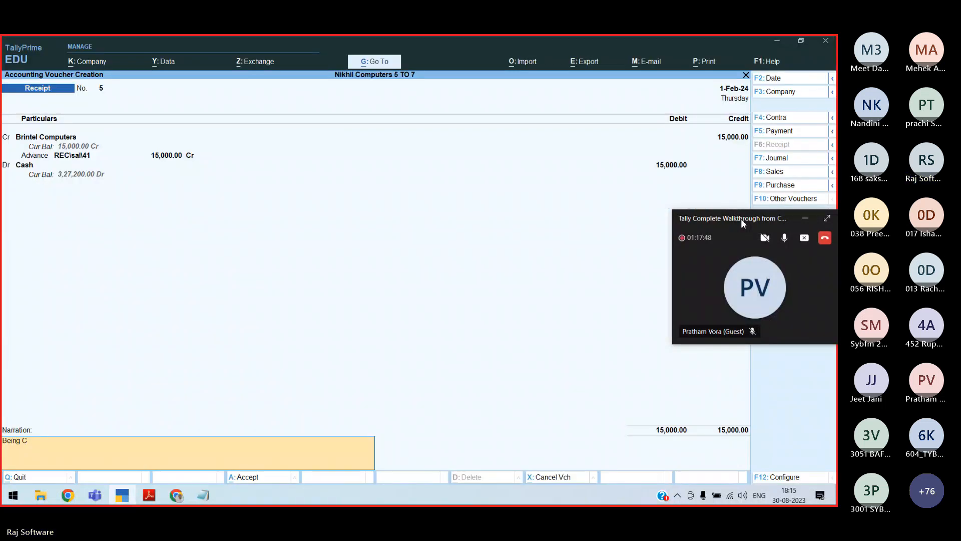
pyautogui.write('ash rece')
pyautogui.press('BackSpace')
pyautogui.press('BackSpace')
pyautogui.press('BackSpace')
pyautogui.press('BackSpace')
pyautogui.press('BackSpace')
pyautogui.press('BackSpace')
pyautogui.press('BackSpace')
pyautogui.press('BackSpace')
pyautogui.press('BackSpace')
pyautogui.write('Advance amount receive')
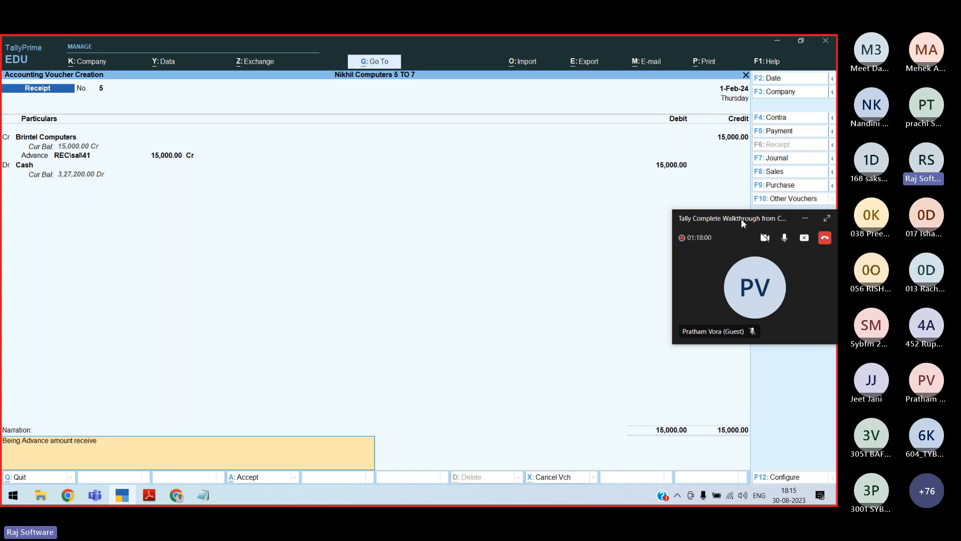
pyautogui.press('Return')
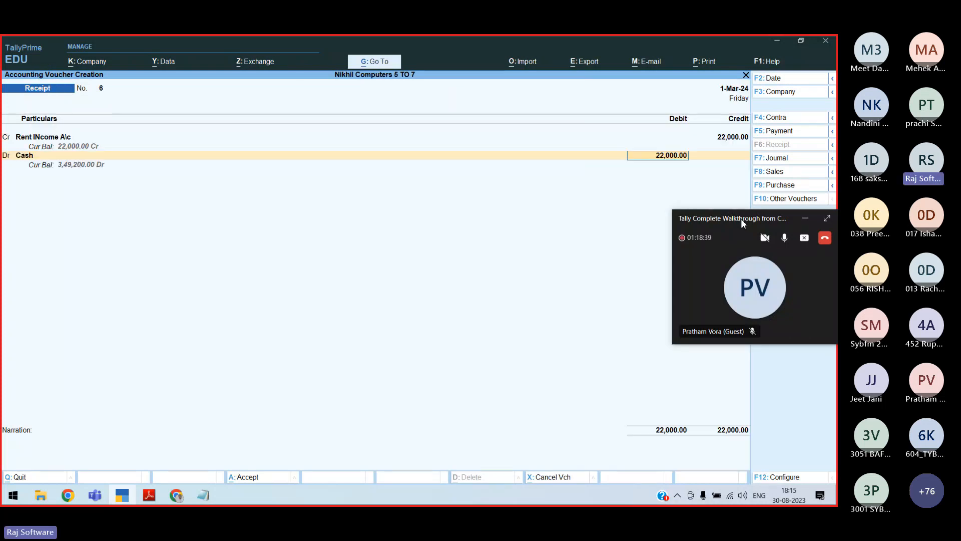
# Move past the 22,000 Cash amount and fill in the Commission Income A/c ledger under Indirect Incomes
pyautogui.press('Return')
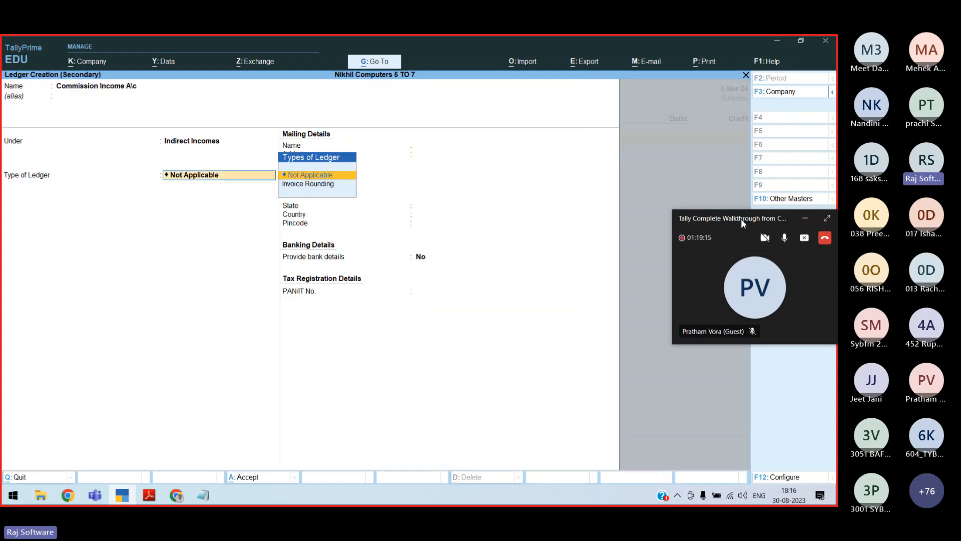
pyautogui.press('Return')
pyautogui.press('Return')
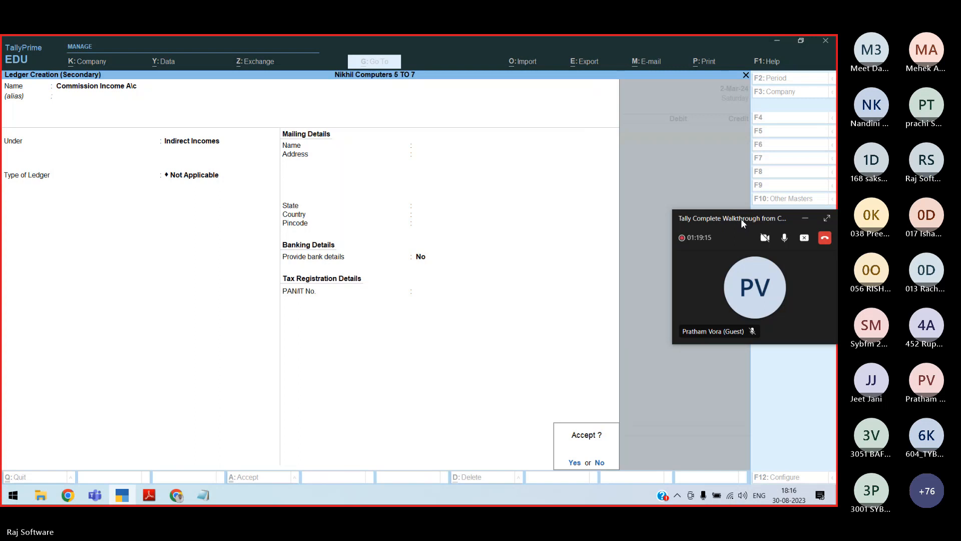
# Switch away from TallyPrime to look at the receipt notes
pyautogui.hotkey('alt', 'Tab')
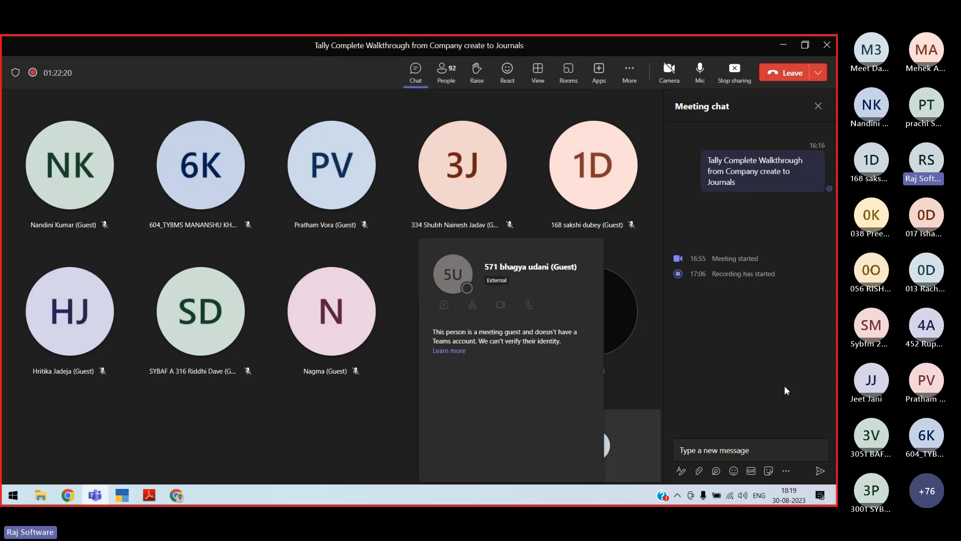
# Confirm voucher No. 1's date after checking the exercise PDF, and enter 'Ser' as debit ledger
pyautogui.hotkey('alt', 'Tab')
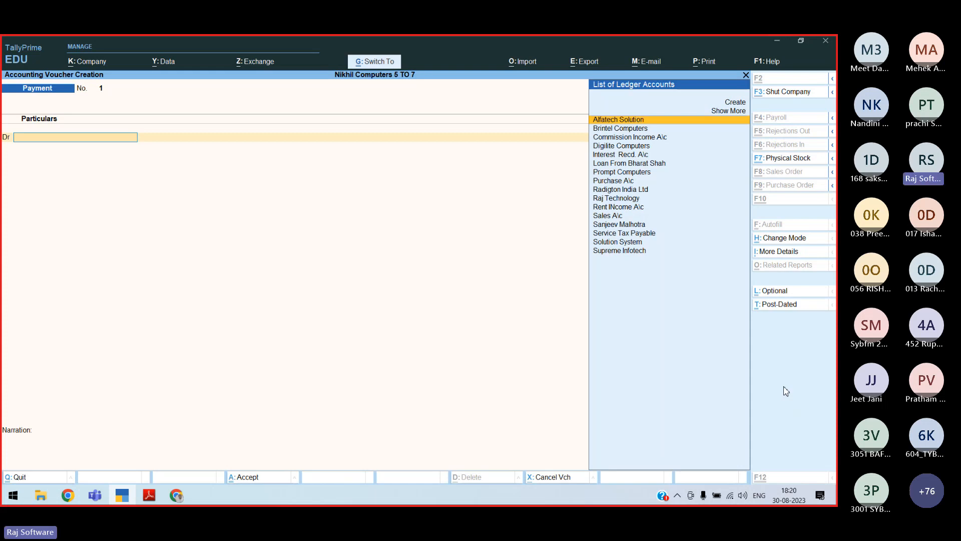
pyautogui.press('F2')
pyautogui.hotkey('alt', 'Tab')
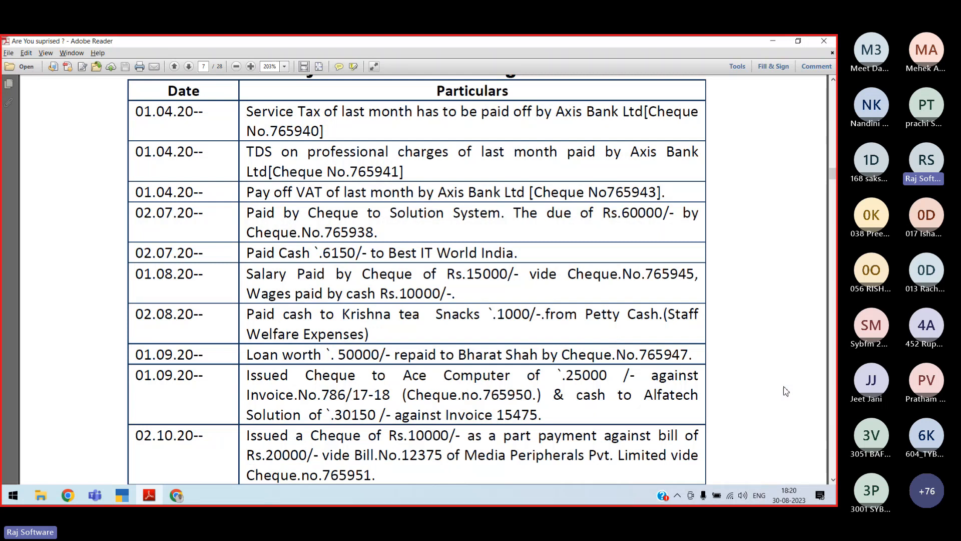
pyautogui.hotkey('alt', 'Tab')
pyautogui.press('Return')
pyautogui.write('Ser')
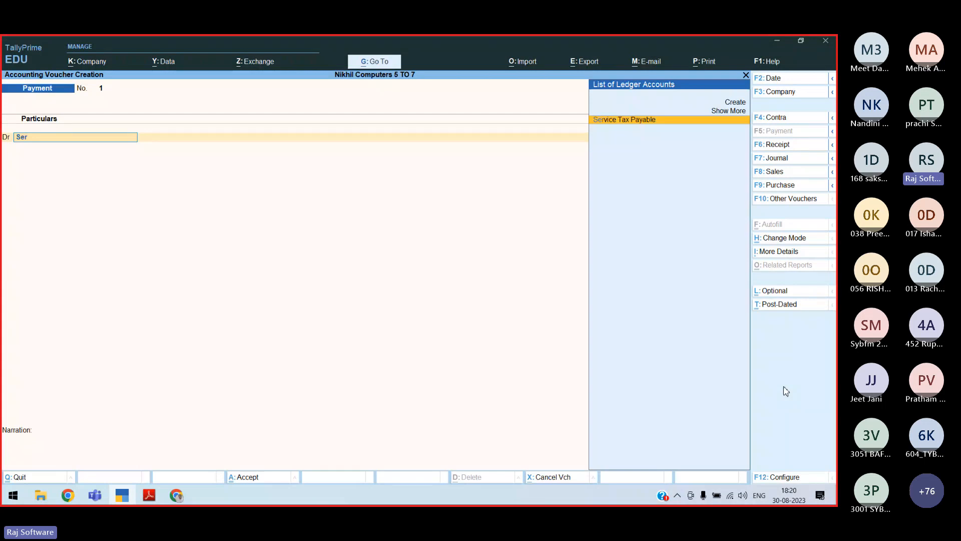
# Debit Service Tax Payable 5,490 against Axis Bank, completing the cheque details
pyautogui.press('Return')
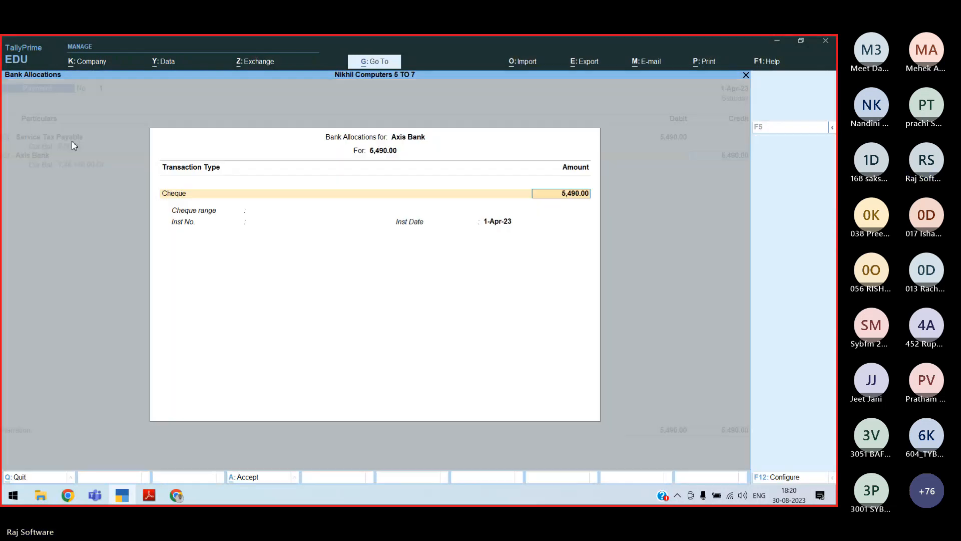
pyautogui.press('Return')
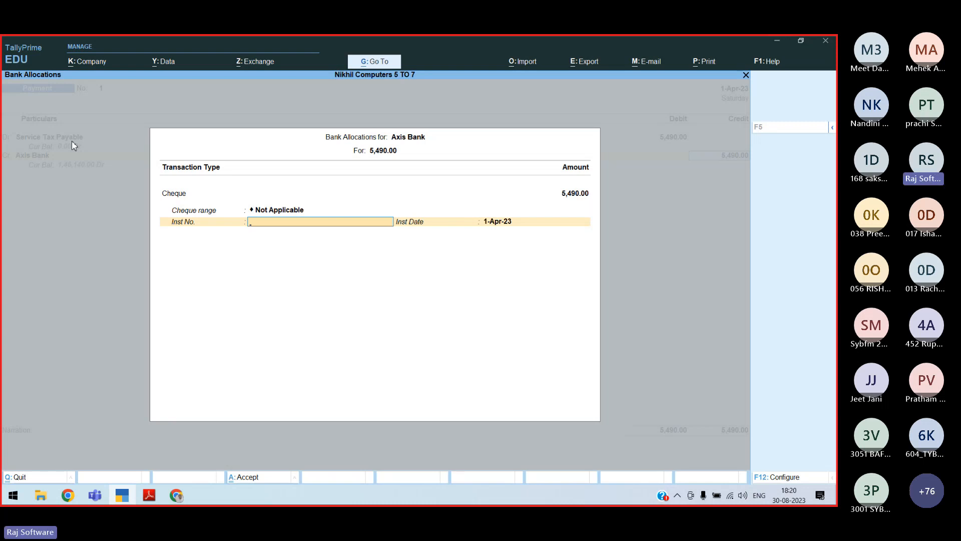
pyautogui.hotkey('ctrl', 'a')
# Add narration 'Being Cheque issed agst the Payment of Service Tax' and save the voucher
pyautogui.write('Being Ch')
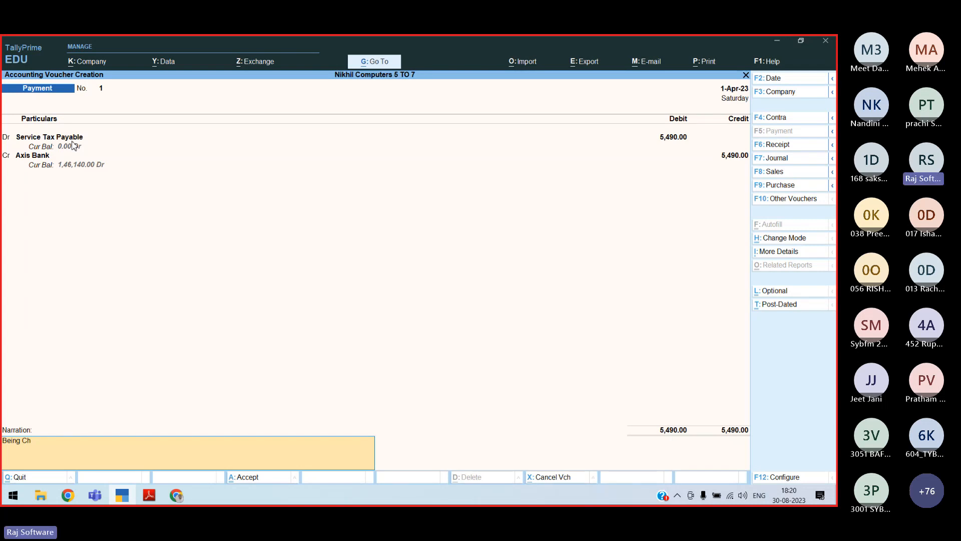
pyautogui.write('eque issed agst the Payment of Service Tax')
pyautogui.press('Return')
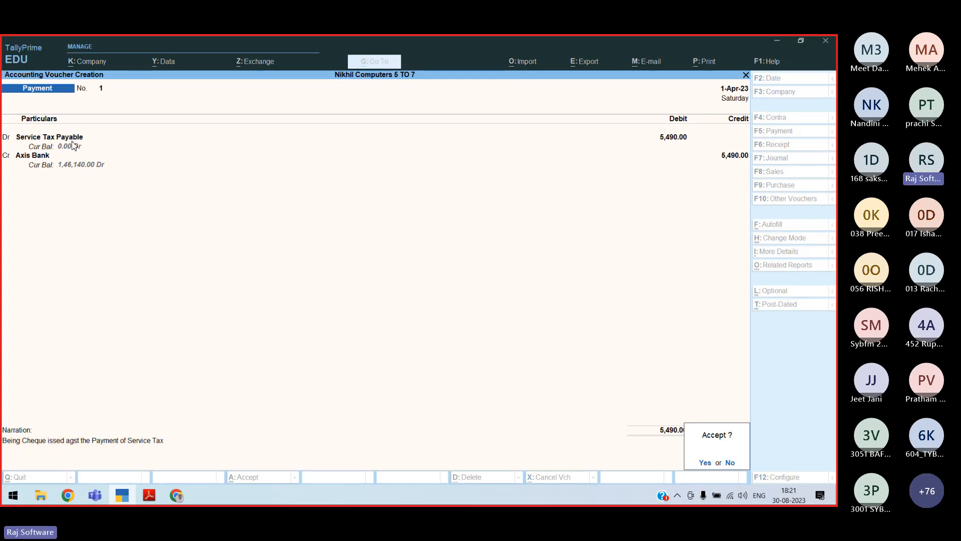
pyautogui.press('Escape')
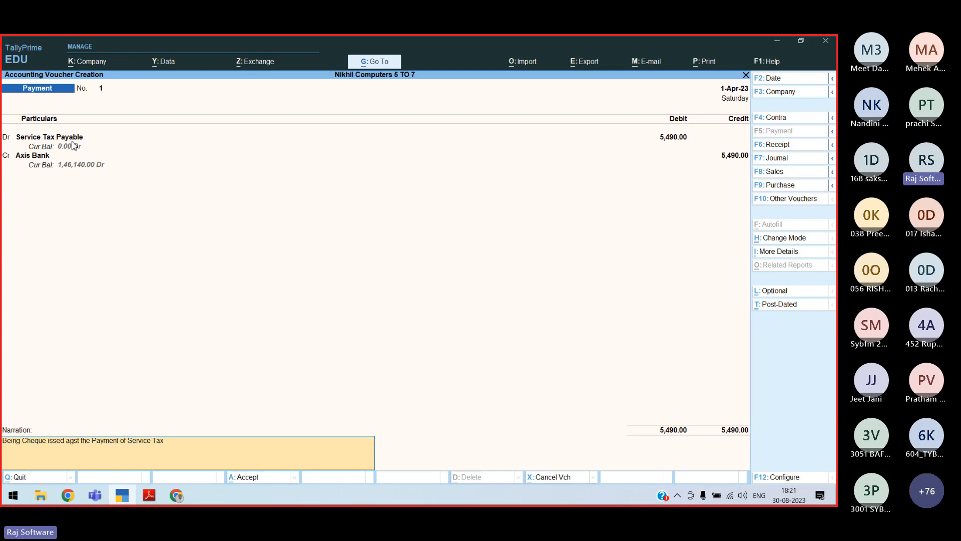
pyautogui.hotkey('ctrl', 'a')
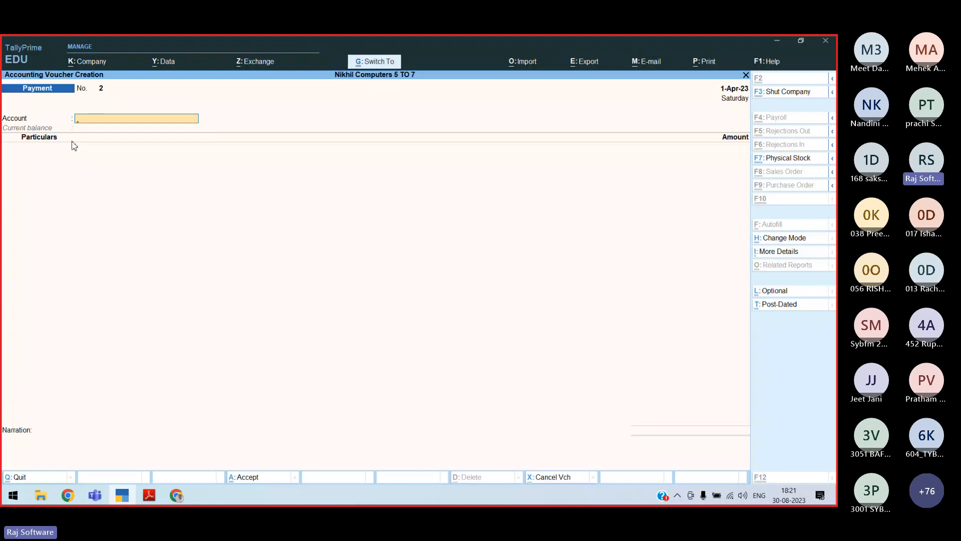
# Switch the new Payment voucher to double entry mode
pyautogui.hotkey('ctrl', 'h')
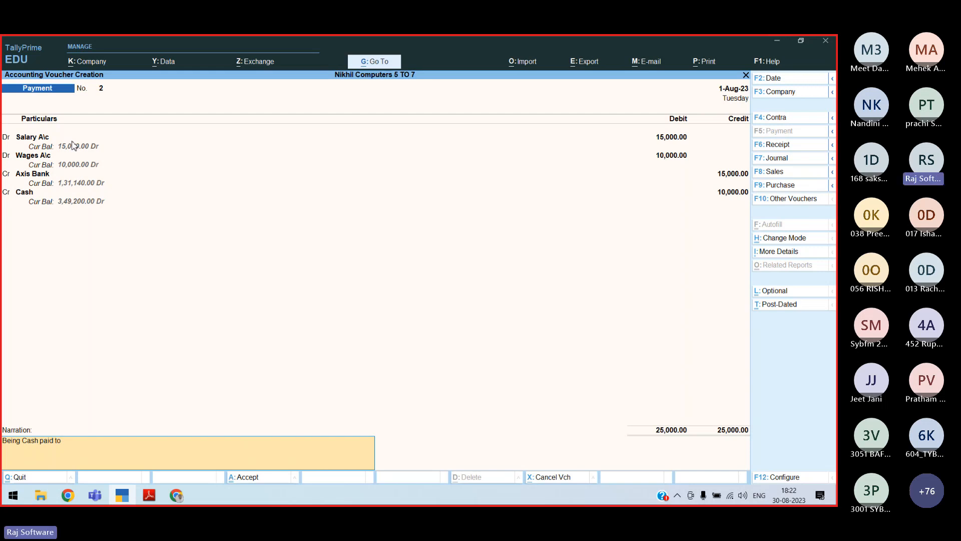
# Enter narration 'Wages and Salary paid by Cheque No 765945', then check the transactions PDF
pyautogui.write('Wages and Salary paid by Cheque No')
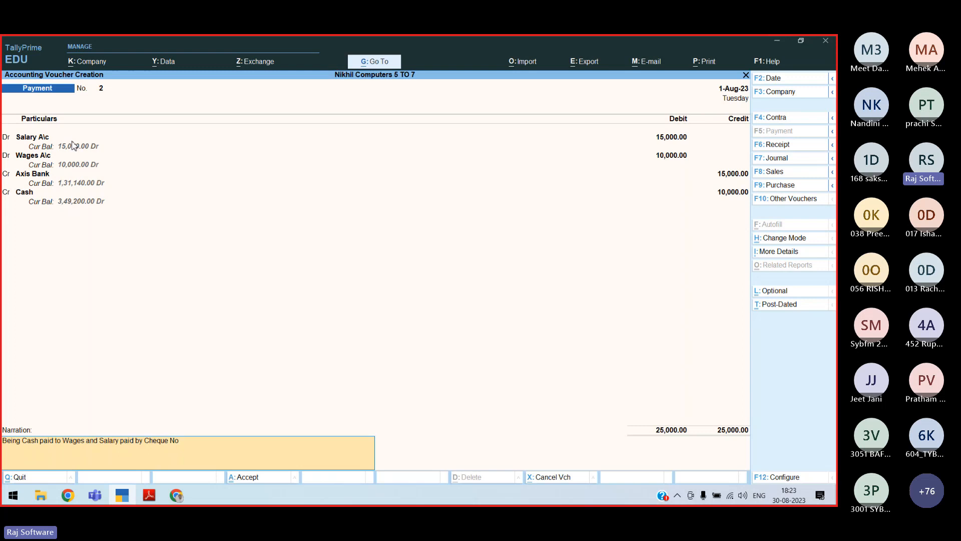
pyautogui.write('765945')
pyautogui.press('Return')
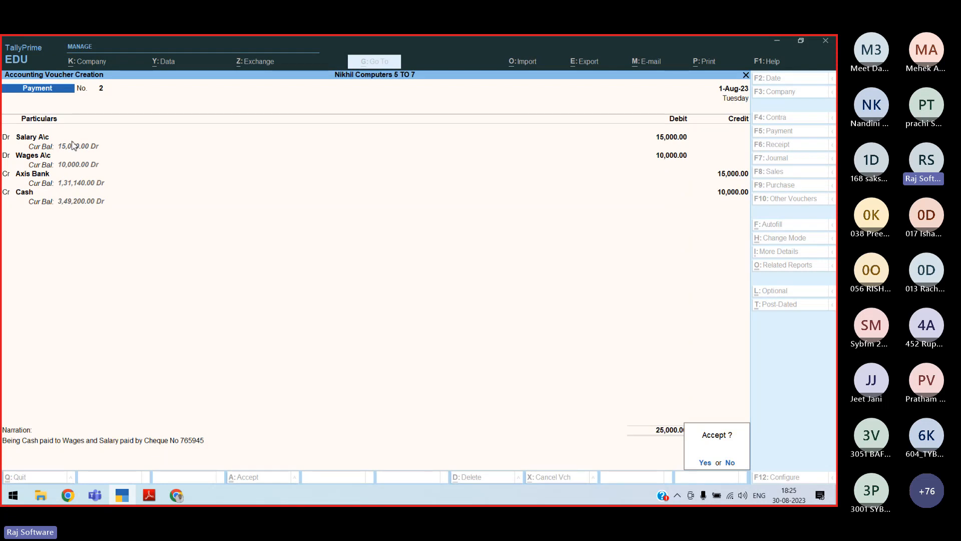
pyautogui.hotkey('alt', 'Tab')
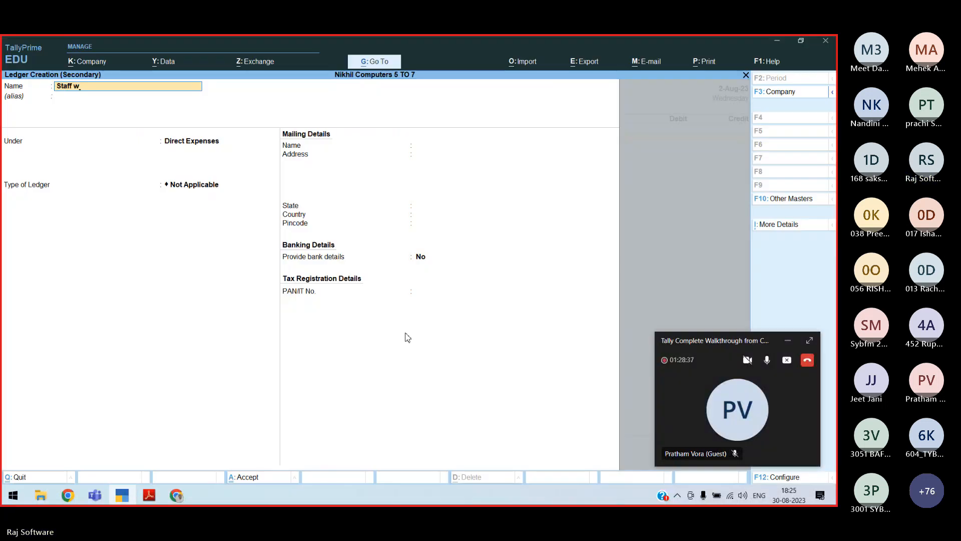
# Enter 'WE' to pick the Staff Welfare Exp ledger
pyautogui.write('WE')
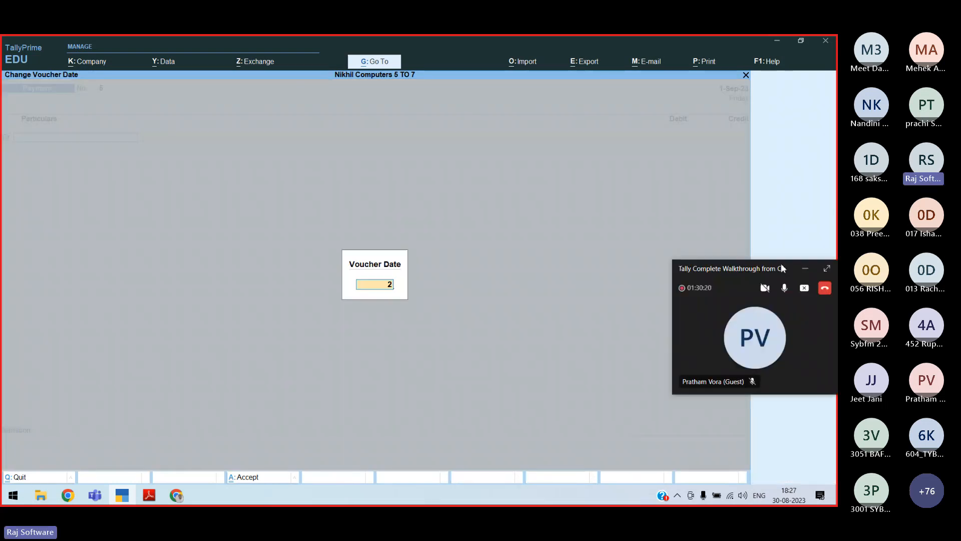
# Begin entering the voucher date as '2.'
pyautogui.write('2.')
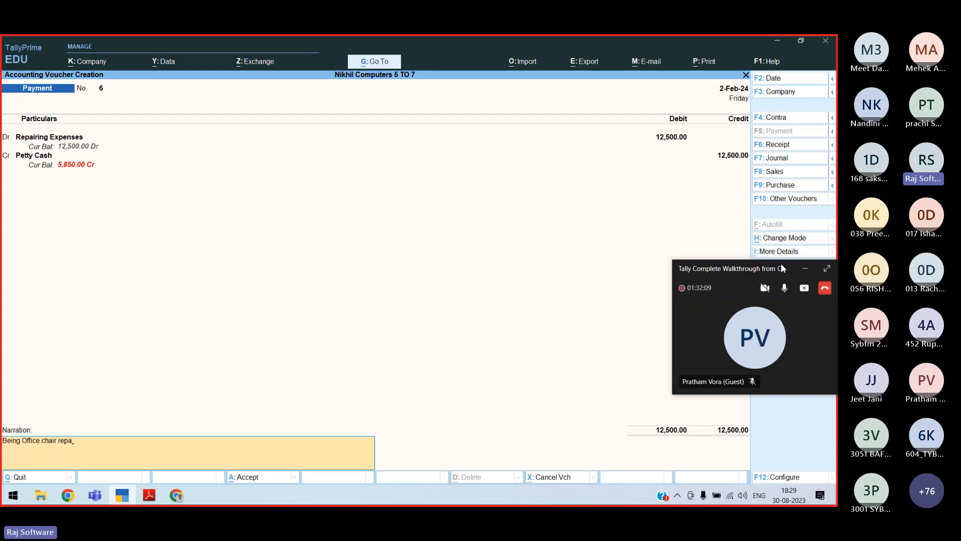
# Name the new ledger 'Furniture & Fixture' and search 'asse' for its asset group
pyautogui.write('Furnitur')
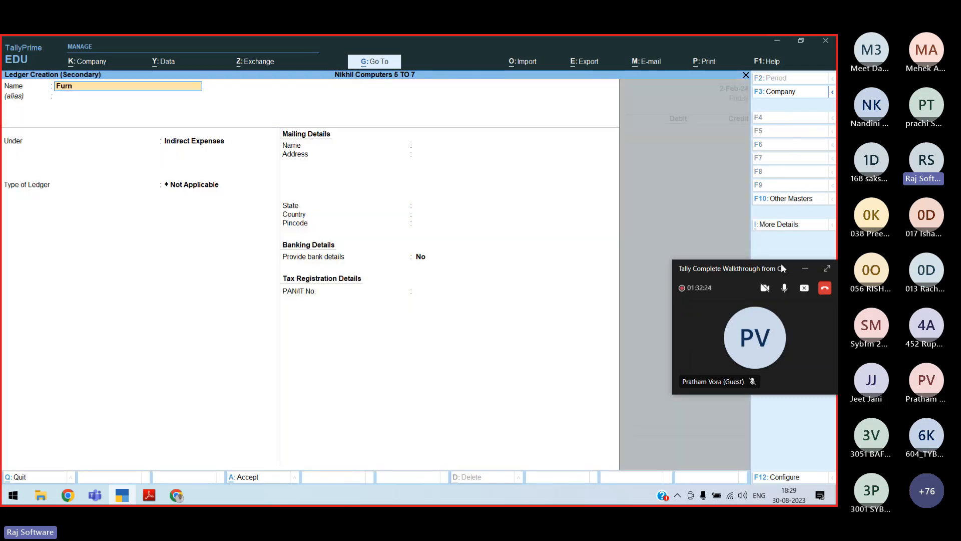
pyautogui.write('e & Fixture')
pyautogui.press('Return')
pyautogui.write('asse')
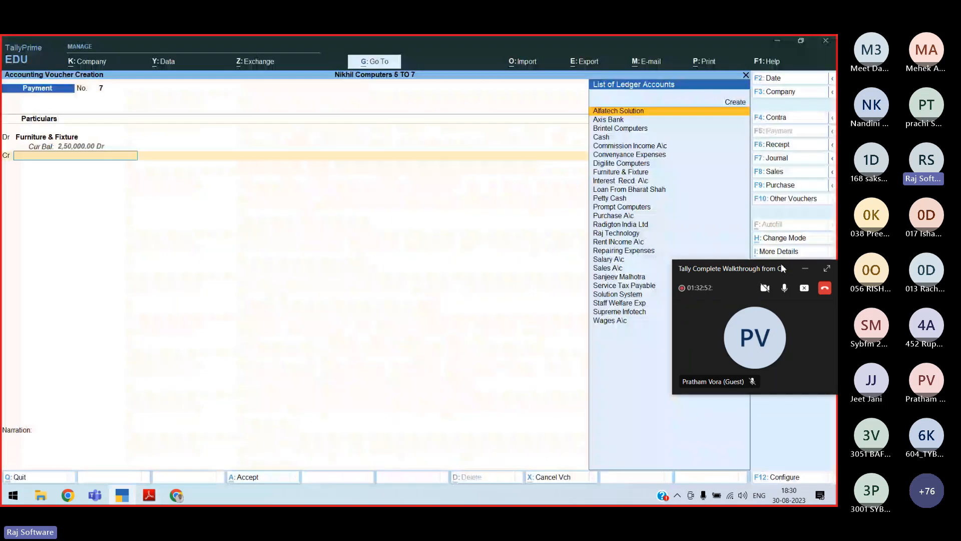
# Credit Axis Bank 25,000 by cheque and type narration 'Being Cheque Issused Agst Payment of New Furniture to'
pyautogui.press('Down')
pyautogui.press('Return')
pyautogui.press('Return')
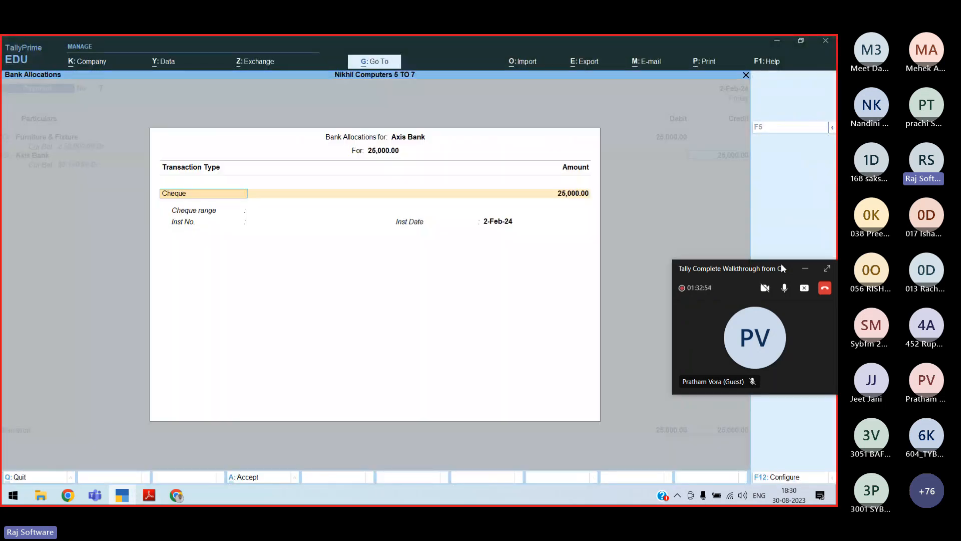
pyautogui.press('Return')
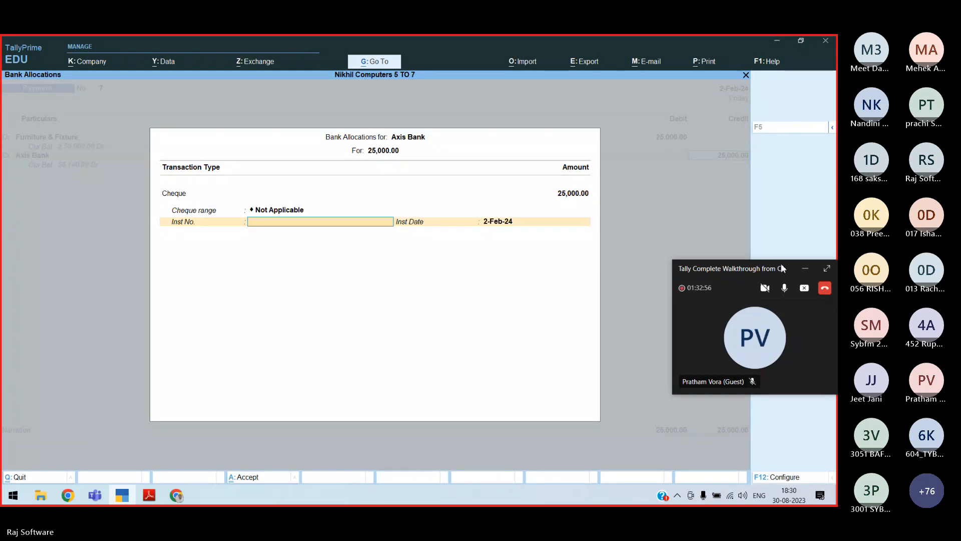
pyautogui.press('Return')
pyautogui.press('Return')
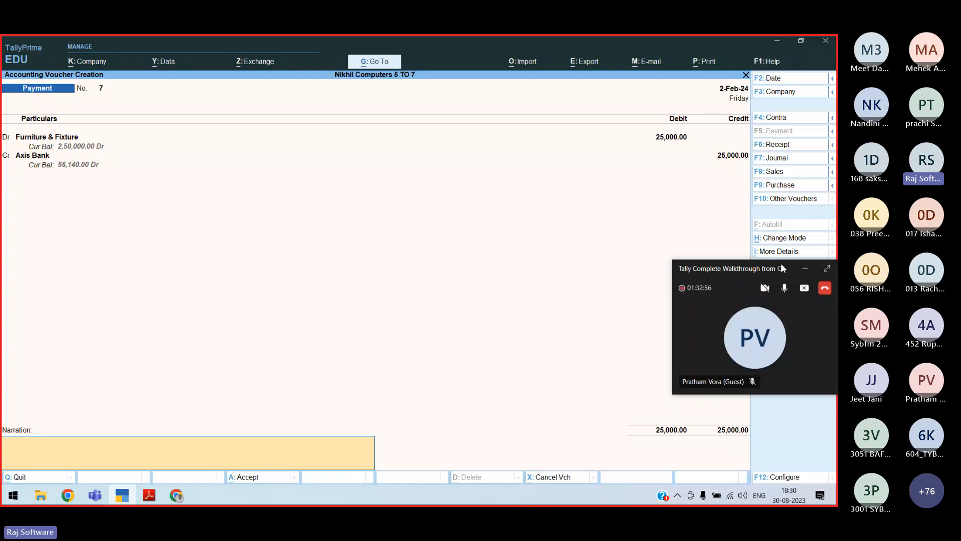
pyautogui.write('Being Cheque Issused Agst')
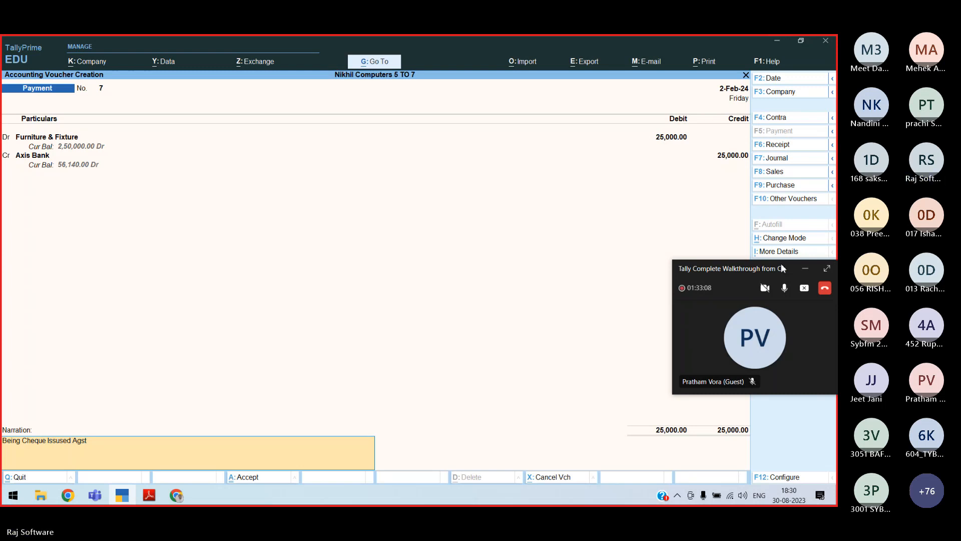
pyautogui.write('Payment of New Furniture  to')
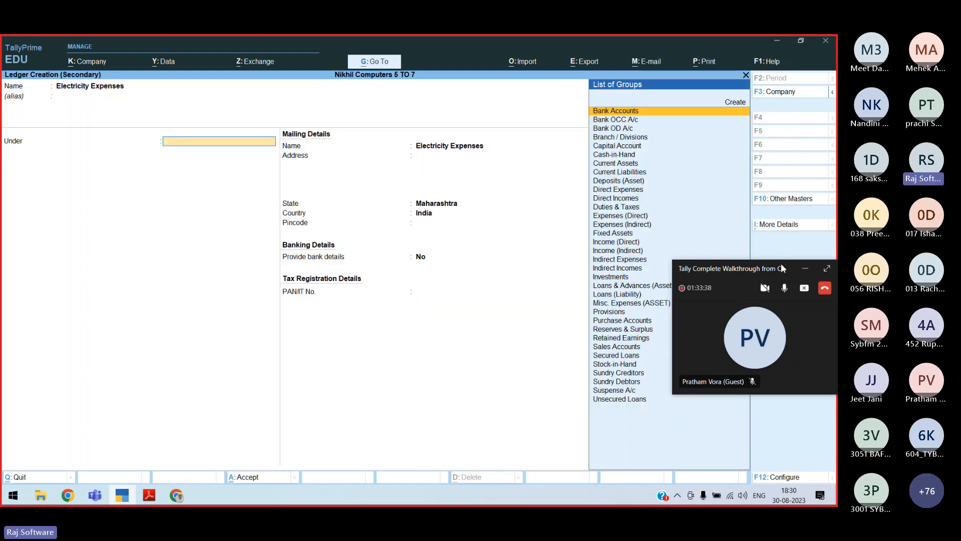
# Enter 'Ind' to place Electricity Expenses under Indirect Expenses
pyautogui.write('Ind')
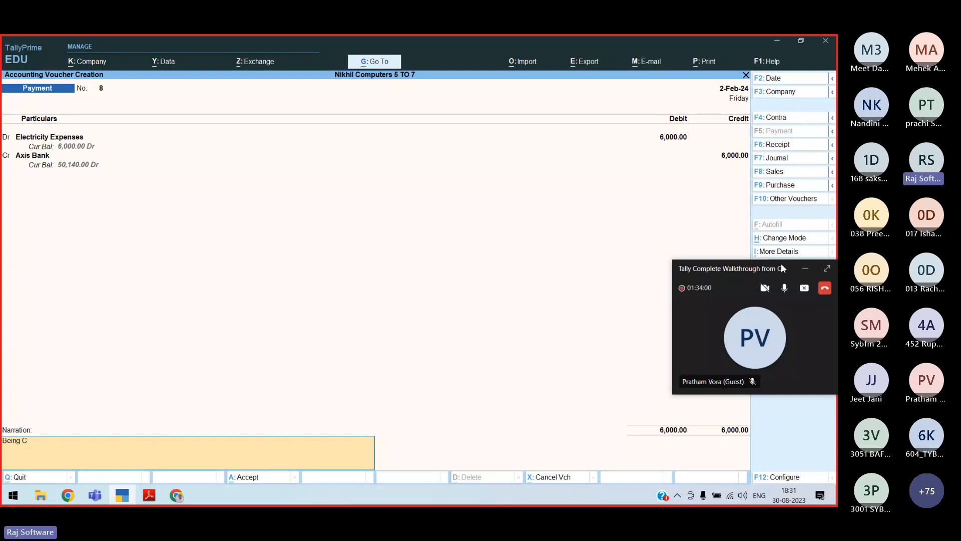
# Complete voucher 8's narration as 'Being Cheque paid to TATA Power for Electricity'
pyautogui.write('heque paid to ')
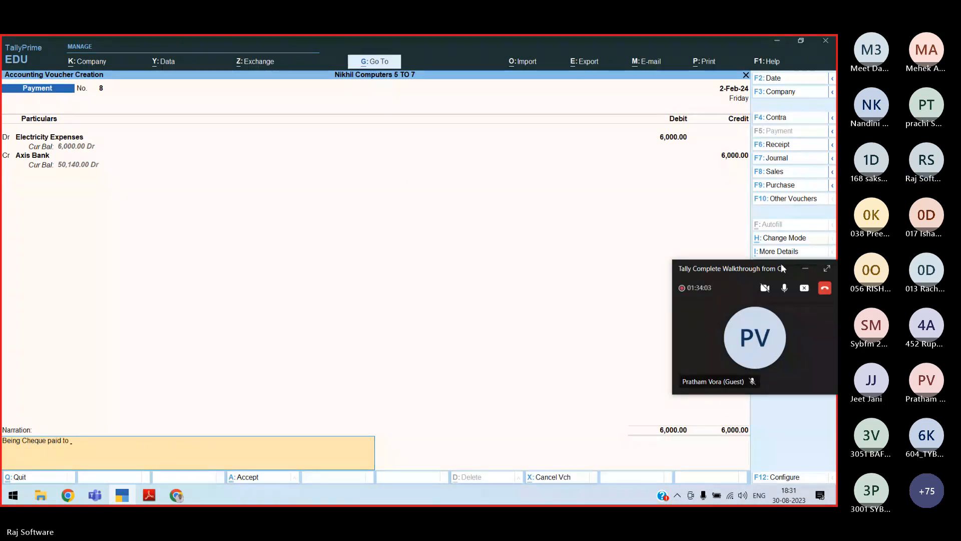
pyautogui.write('TATA Power for Electricity')
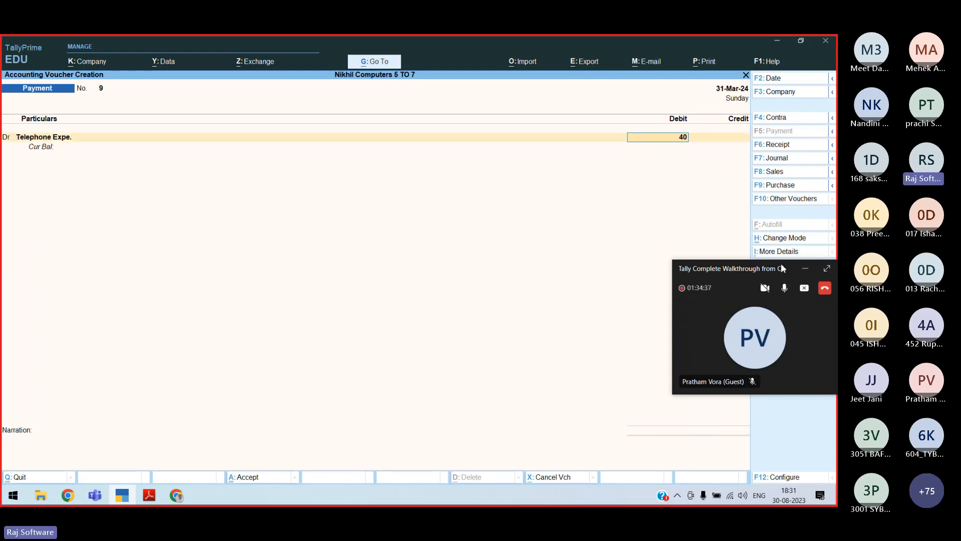
# Check the MTNL telephone payment amount in the transaction list, then return to voucher 9
pyautogui.hotkey('alt', 'Tab')
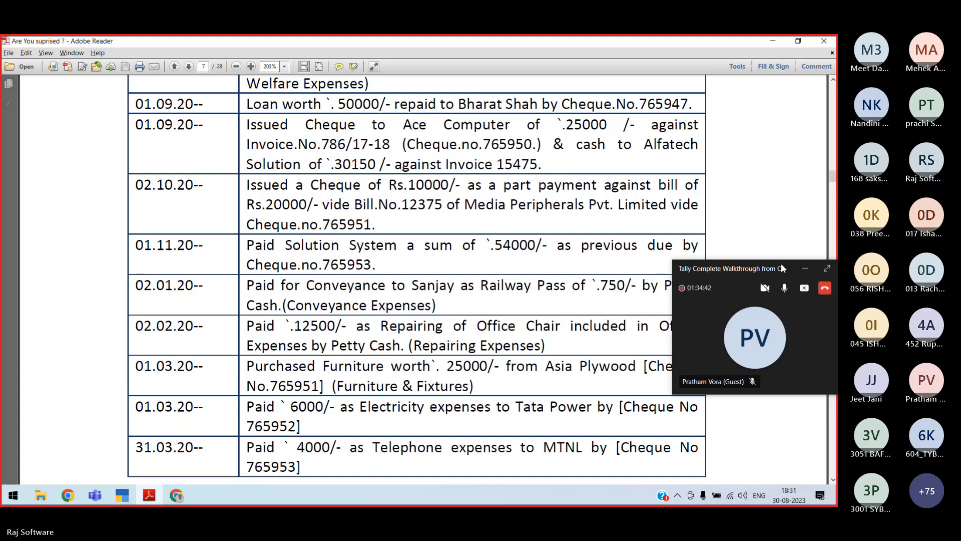
pyautogui.hotkey('alt', 'Tab')
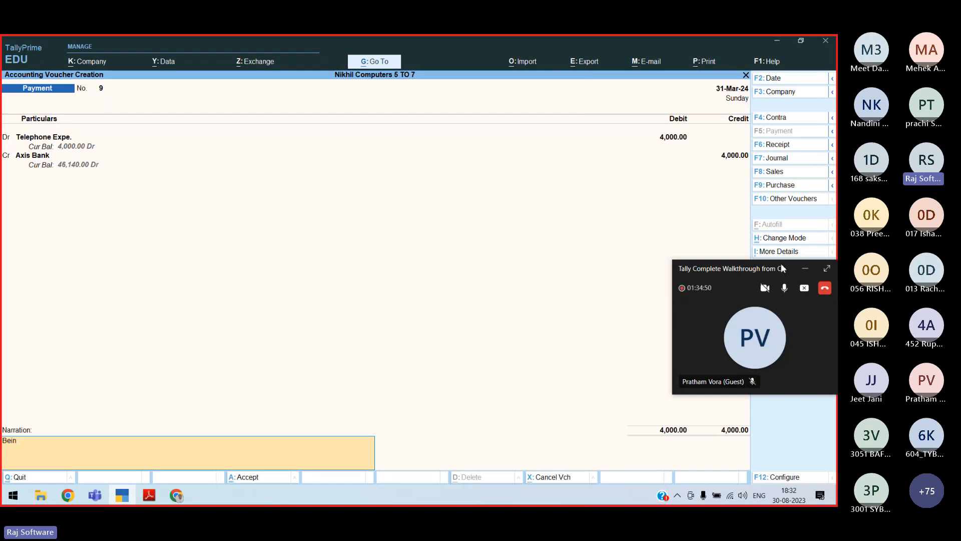
# Type 'g c' while completing voucher 9's Axis Bank credit of 4,000 and narration
pyautogui.write('g c')
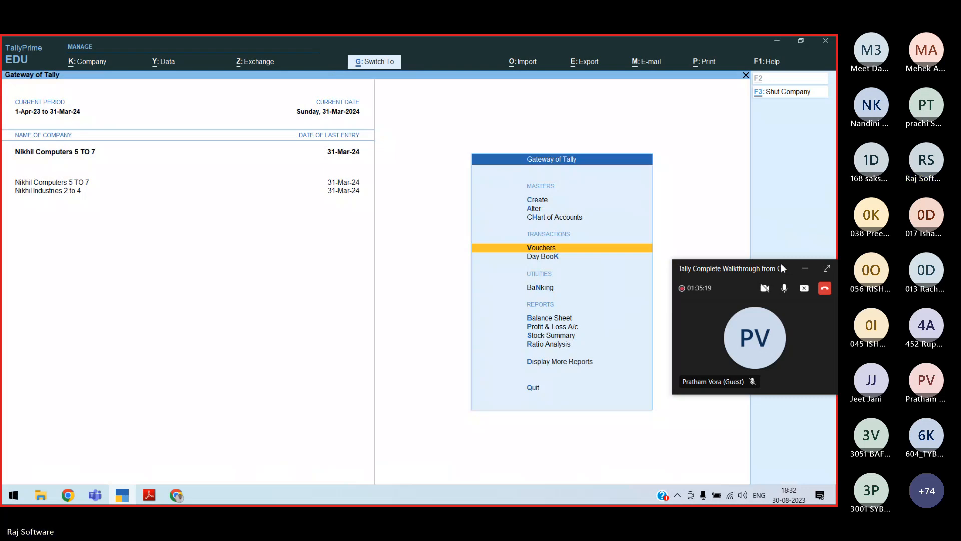
# Open Display More Reports from the Gateway and move down the accounting reports list
pyautogui.press('d')
pyautogui.press('Down')
pyautogui.press('Down')
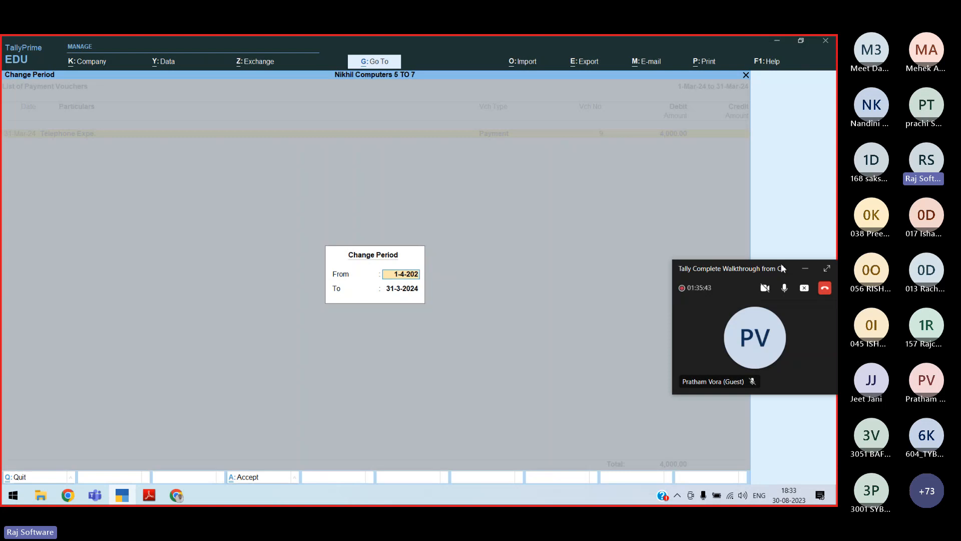
# Set the register period's start date to 1-4-2023
pyautogui.write('3')
pyautogui.press('Return')
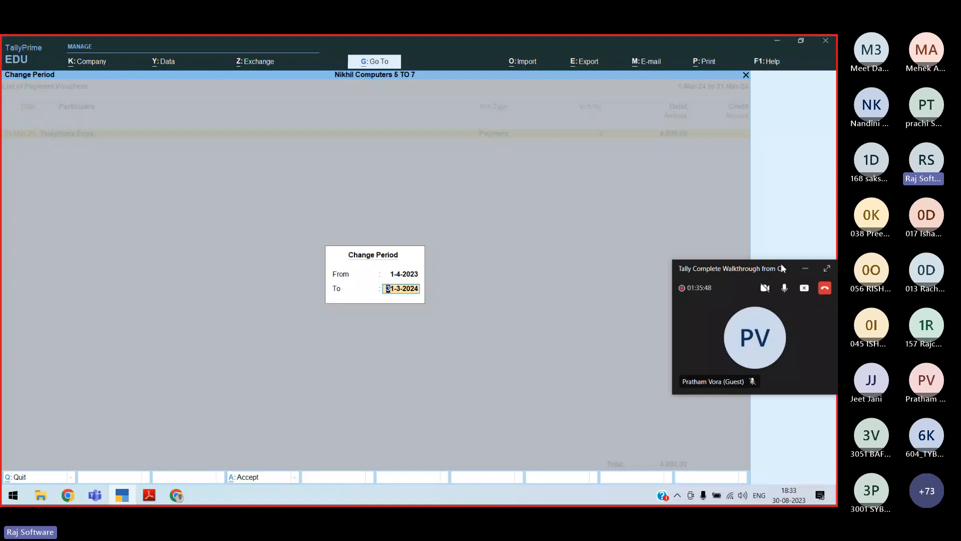
# Accept the 1-4-2023 to 31-3-2024 period and expand each voucher from Salary A\c to Telephone Expe
pyautogui.press('Return')
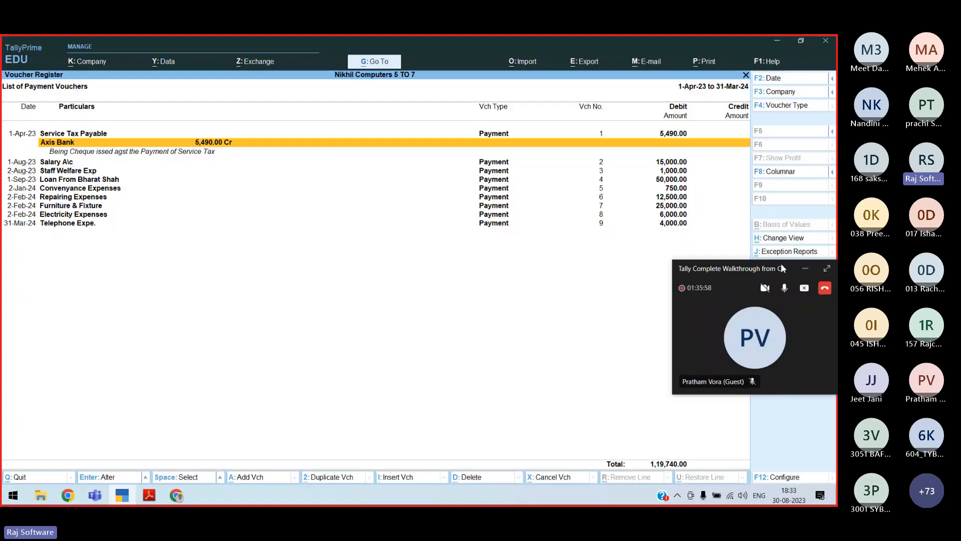
pyautogui.press('Down')
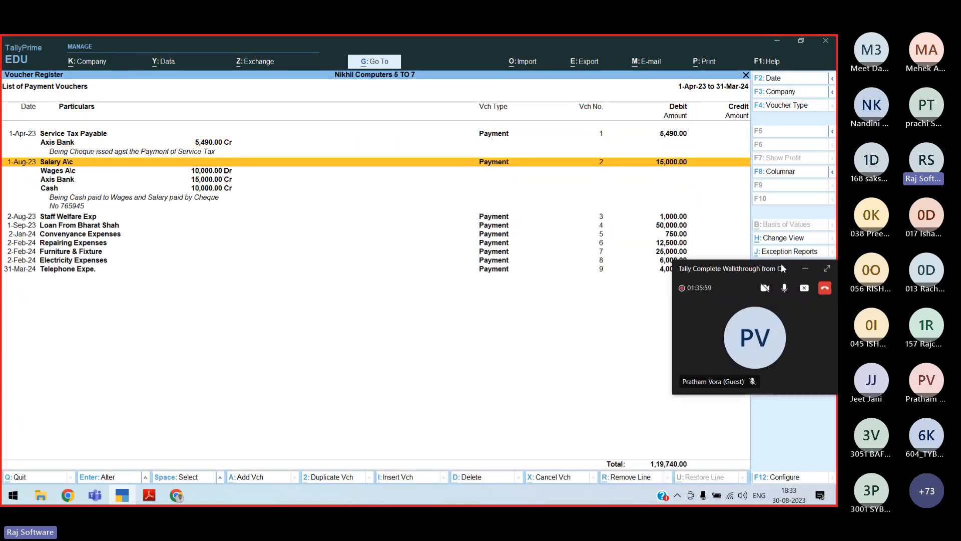
pyautogui.press('Down')
pyautogui.press('Down')
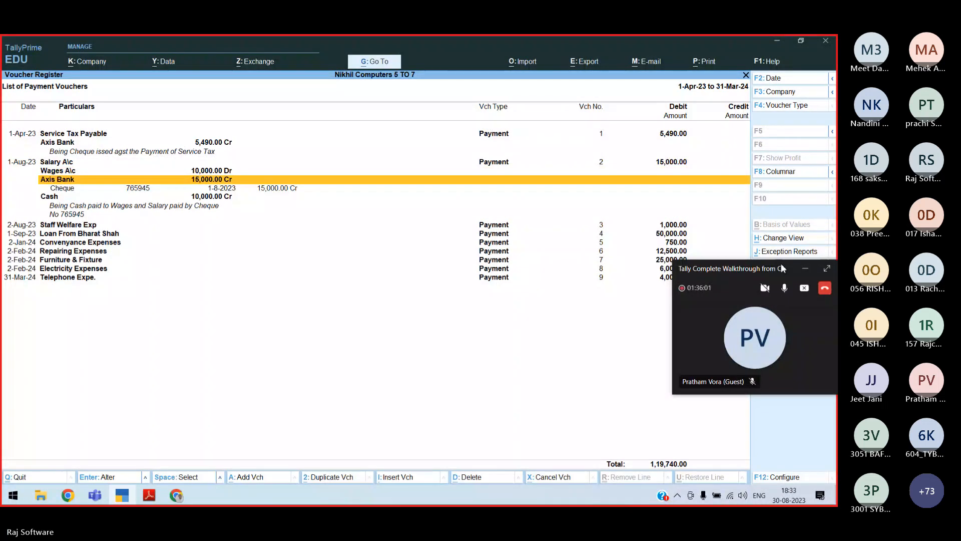
pyautogui.press('Down')
pyautogui.press('Down')
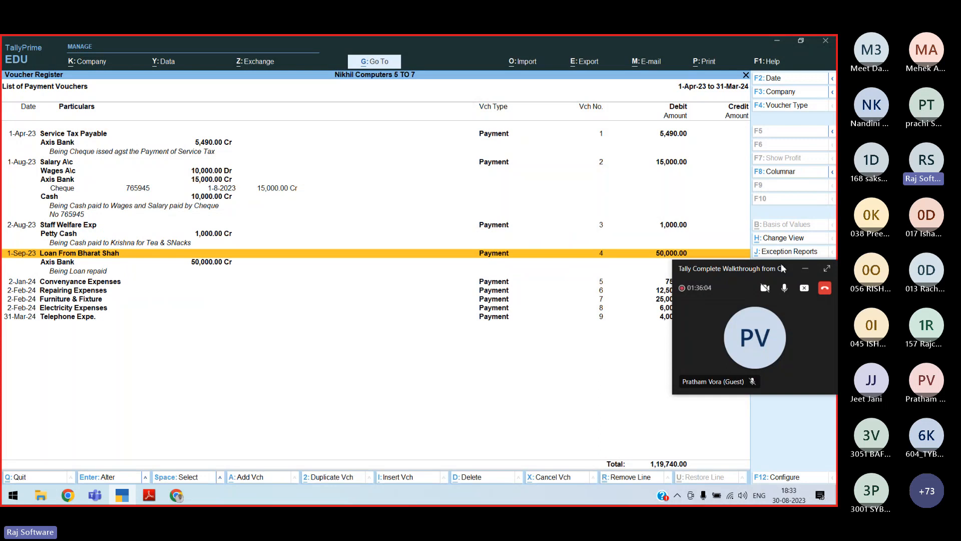
pyautogui.press('Down')
pyautogui.press('Down')
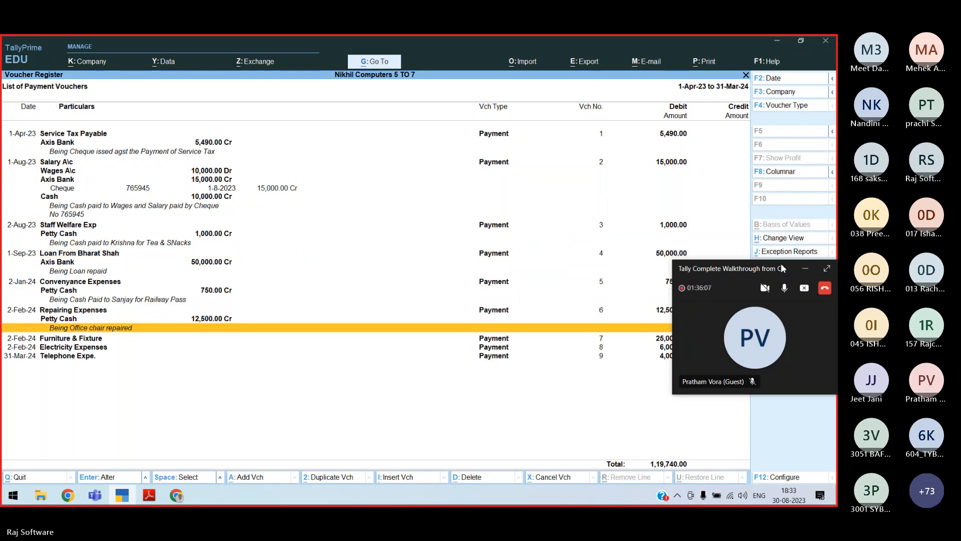
pyautogui.press('Down')
pyautogui.press('Down')
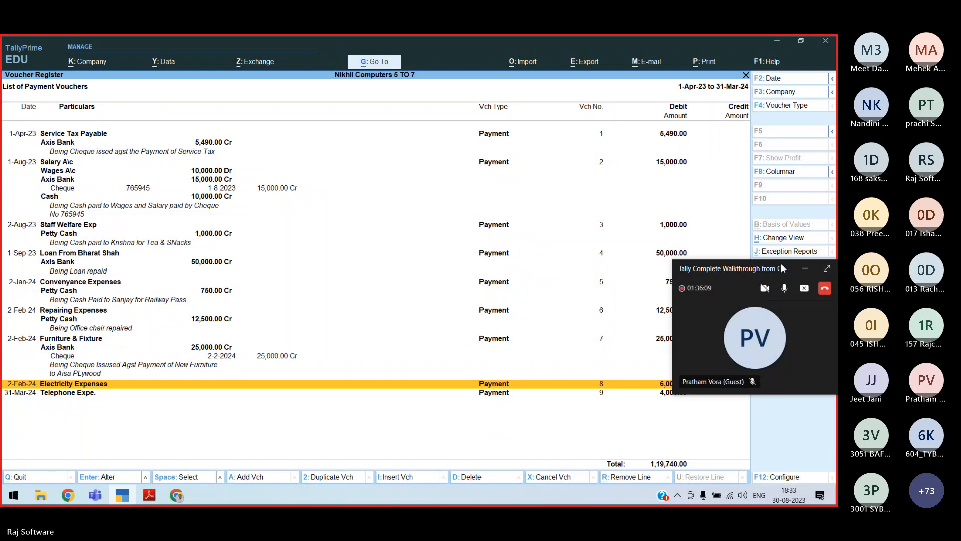
pyautogui.press('Down')
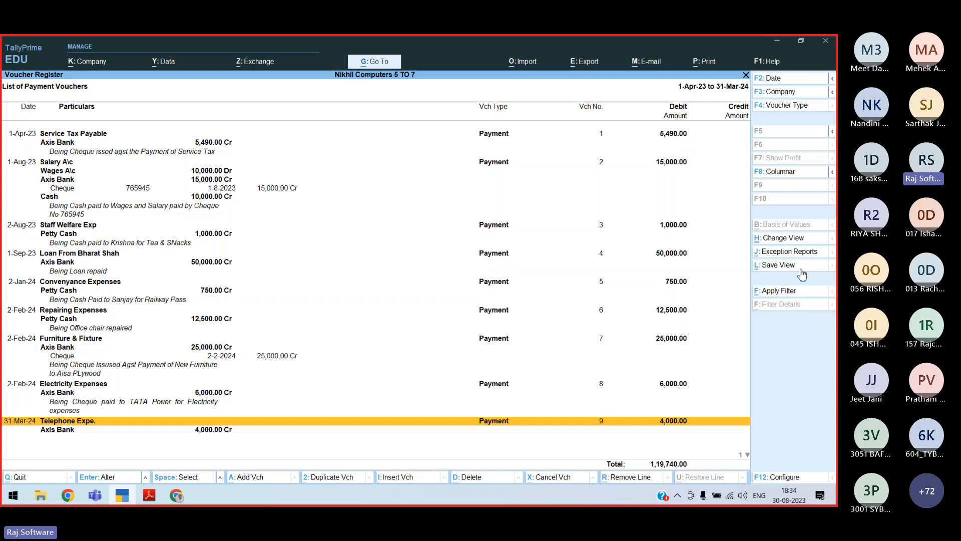
# Switch from TallyPrime to the Teams meeting window
pyautogui.hotkey('alt', 'Tab')
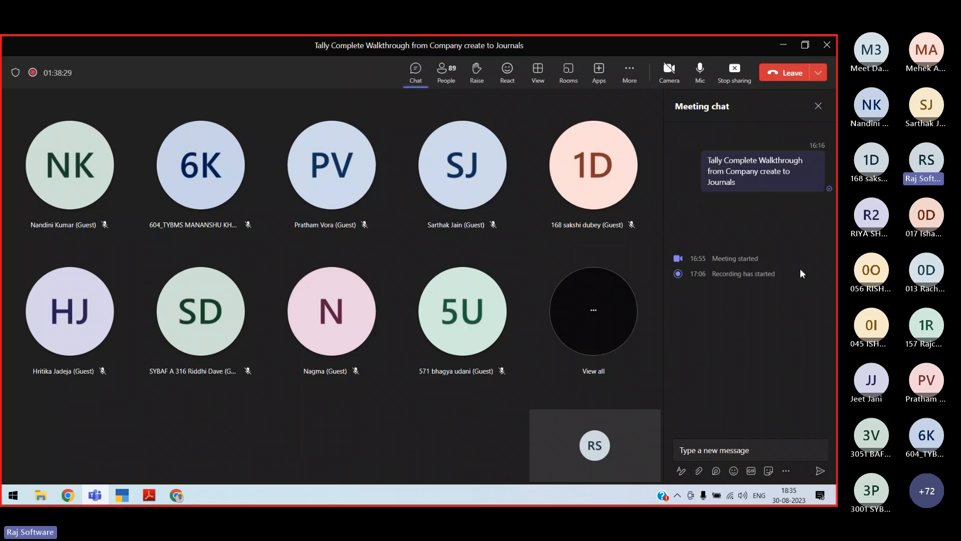
# Minimize the Teams meeting and open the Payment Entry 2 notes in Notepad
pyautogui.click(784, 44)
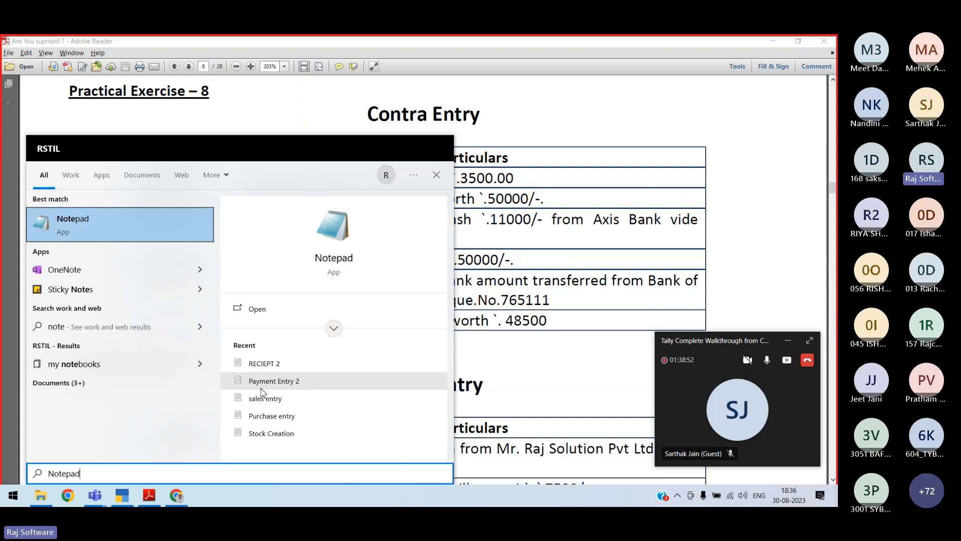
pyautogui.click(261, 389)
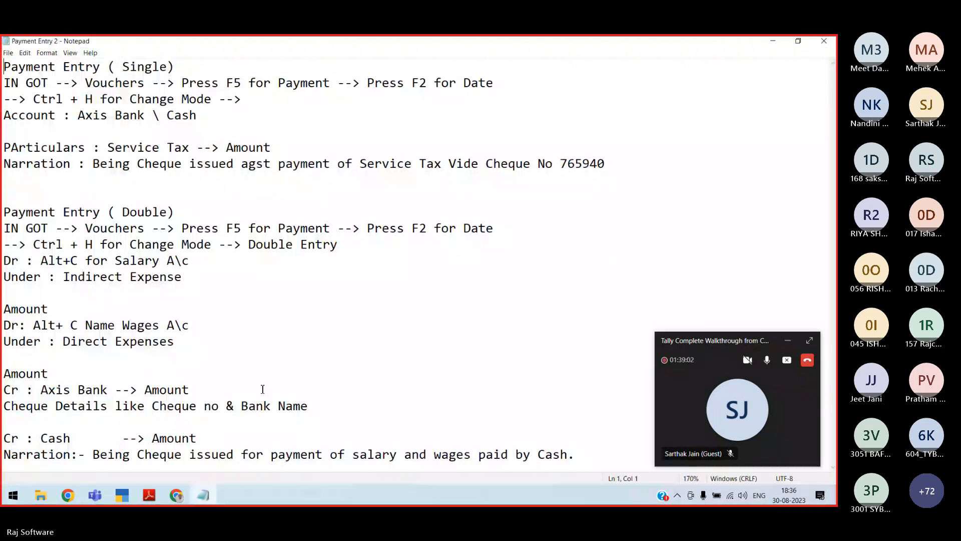
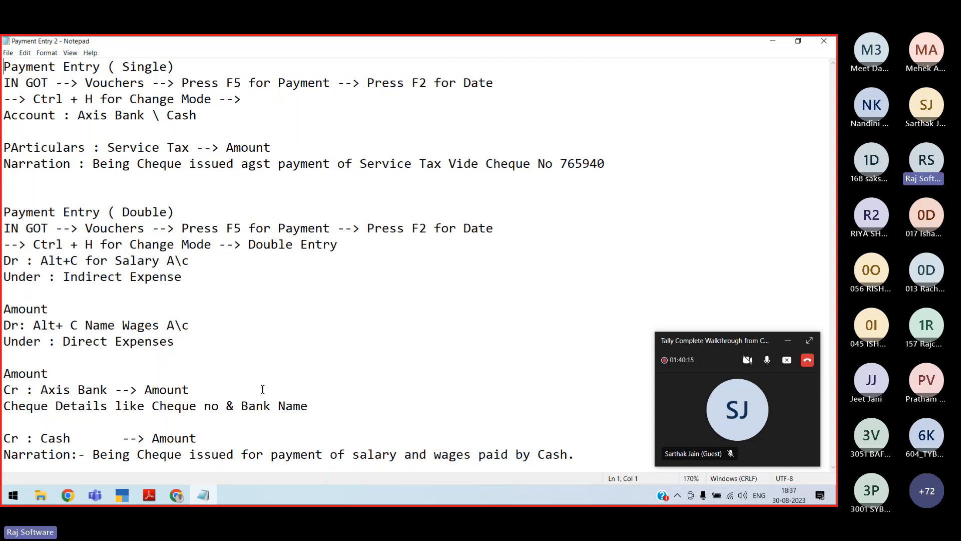
# Return from Notepad to the Nikhil Computers 5 TO 7 Balance Sheet as at 31-Mar-24
pyautogui.hotkey('alt', 'Tab')
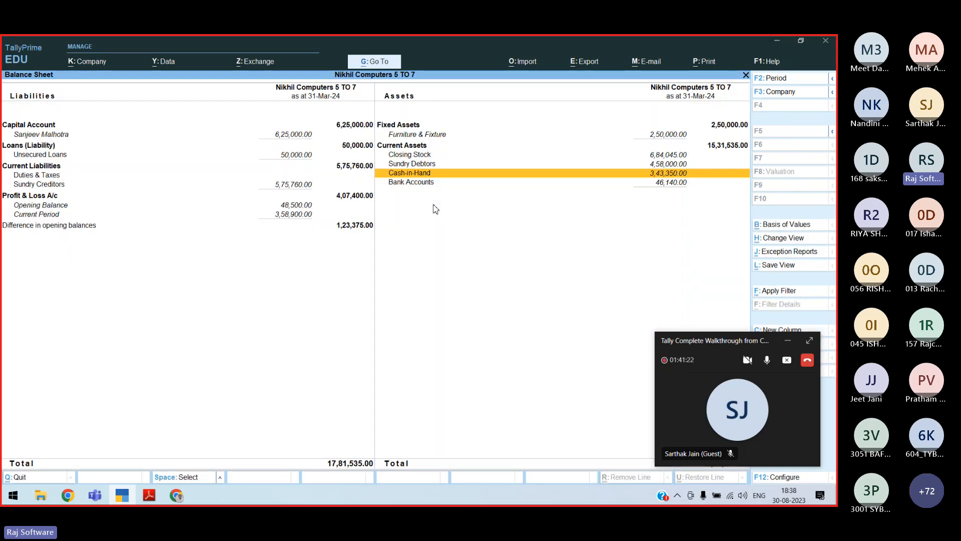
# Check the Cash-in-Hand and Bank Accounts balances, then view Practical Exercise 8 Contra Entry in Adobe Reader
pyautogui.press('Down')
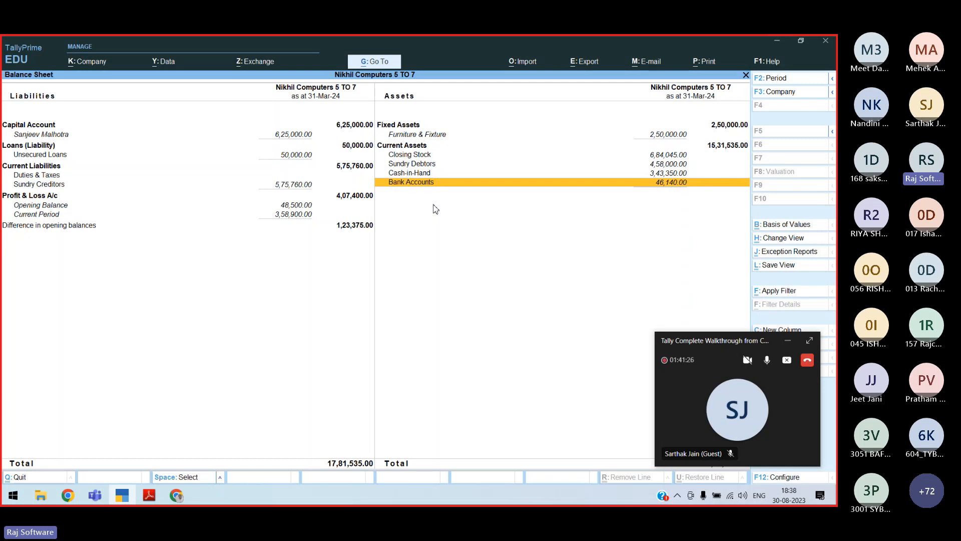
pyautogui.press('Up')
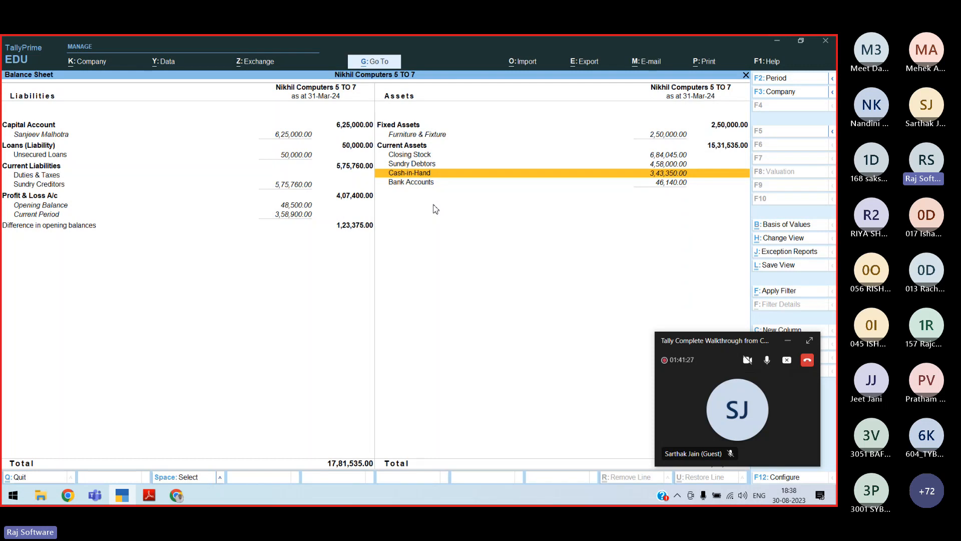
pyautogui.press('F2')
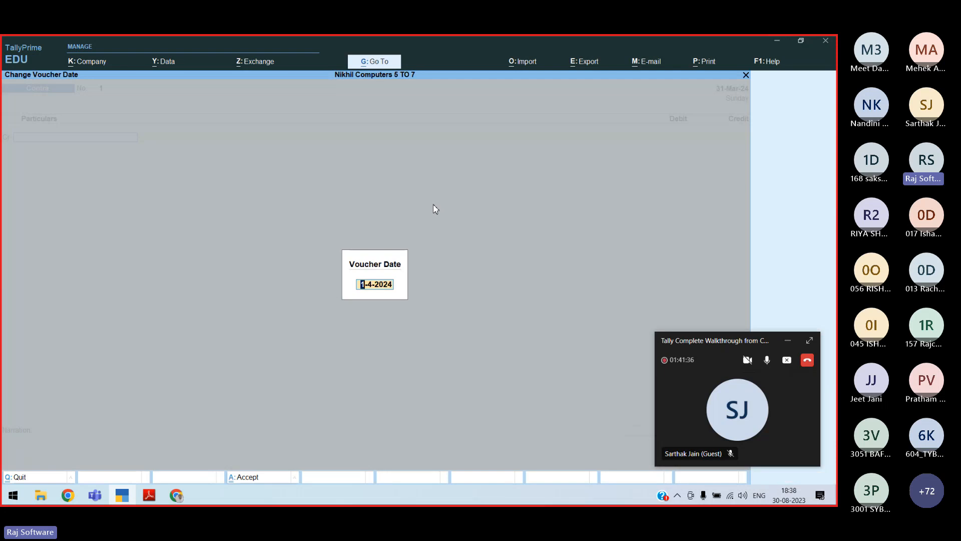
pyautogui.hotkey('alt', 'Tab')
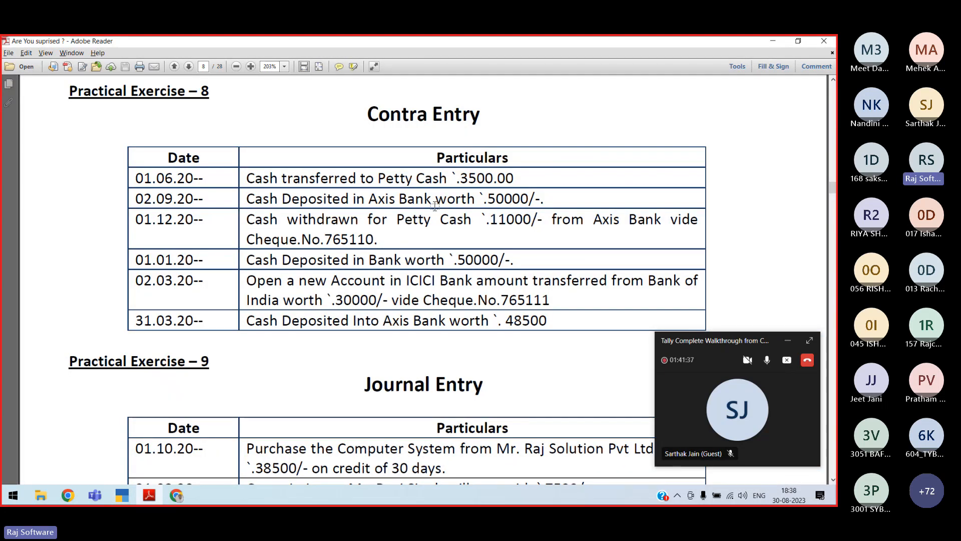
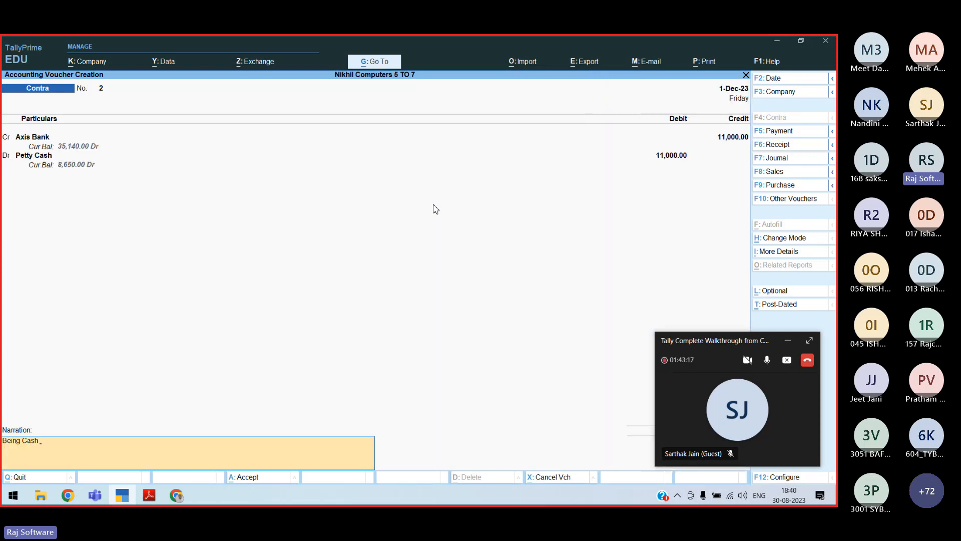
# Type the narration 'Withdrawal for' on the Axis Bank to Petty Cash contra voucher
pyautogui.write('Wif')
pyautogui.press('BackSpace')
pyautogui.write('thd')
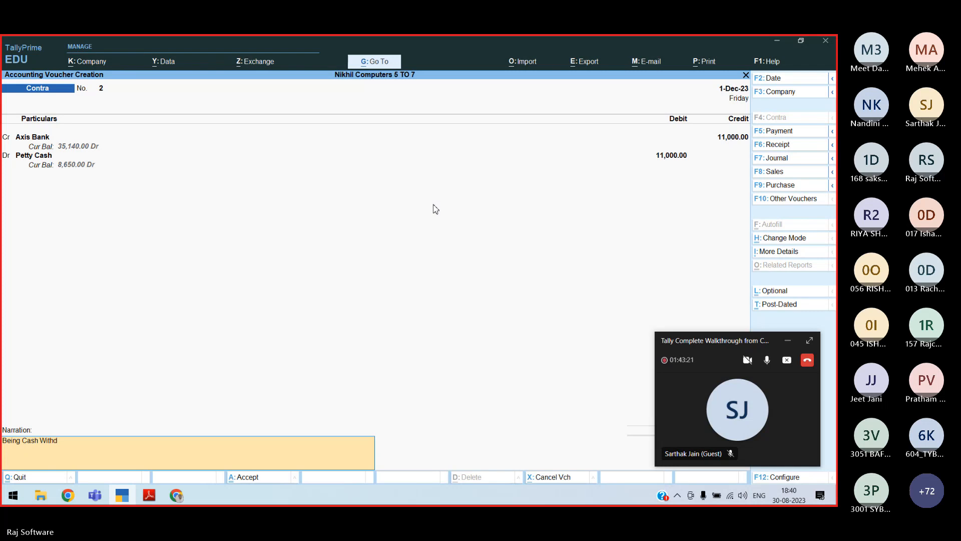
pyautogui.write('rawal for')
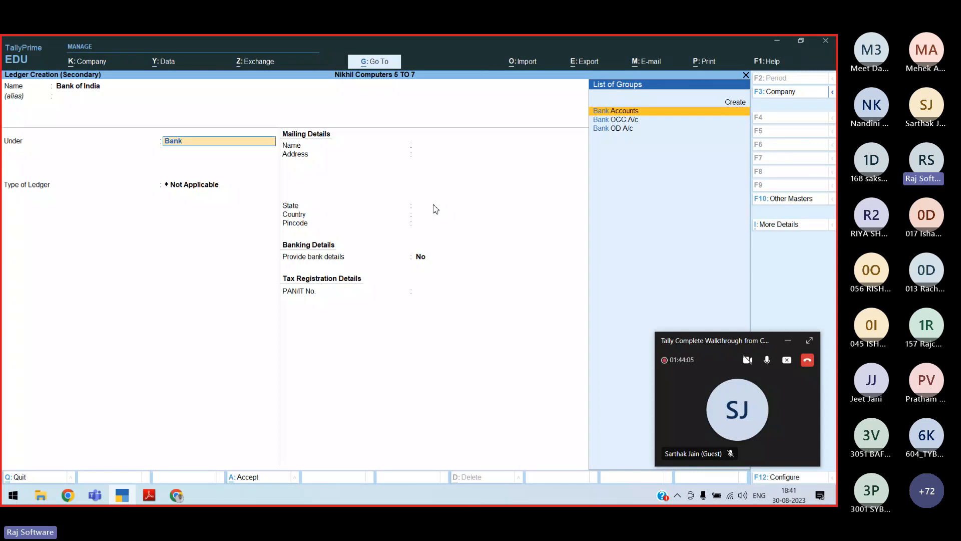
# Save the Bank of India ledger, then create ICICI Bank under Bank Accounts and debit 30,000 by cheque
pyautogui.hotkey('ctrl', 'a')
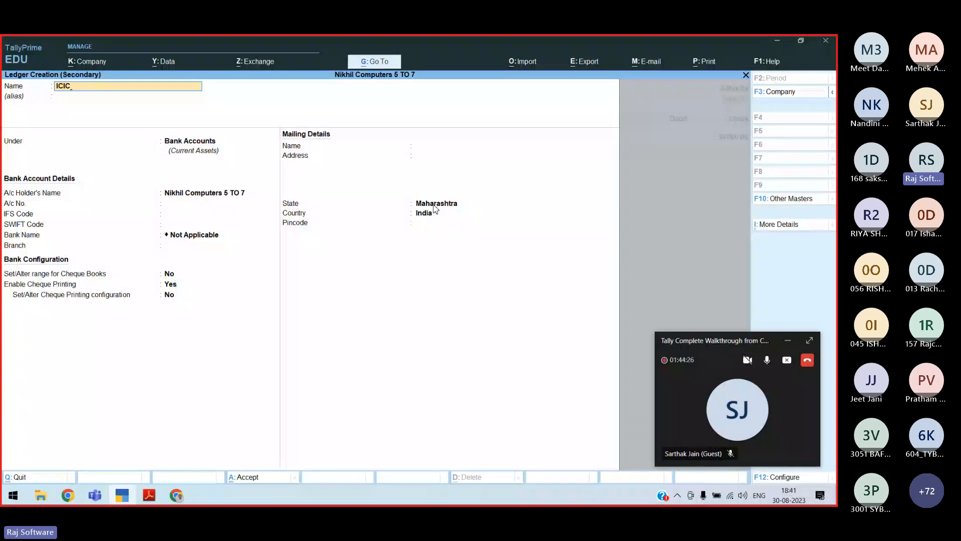
pyautogui.write('I Bank')
pyautogui.press('Return')
pyautogui.write('Bank')
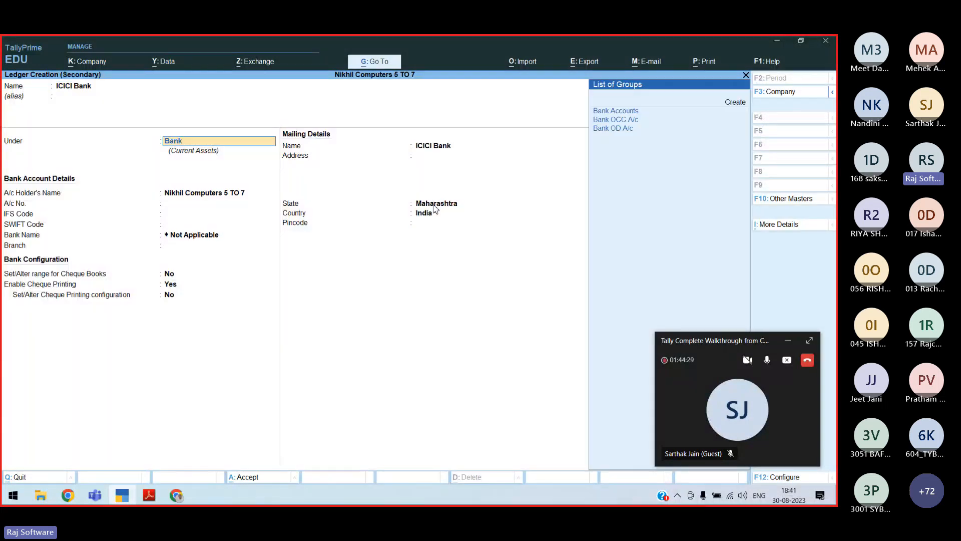
pyautogui.press('Return')
pyautogui.hotkey('ctrl', 'a')
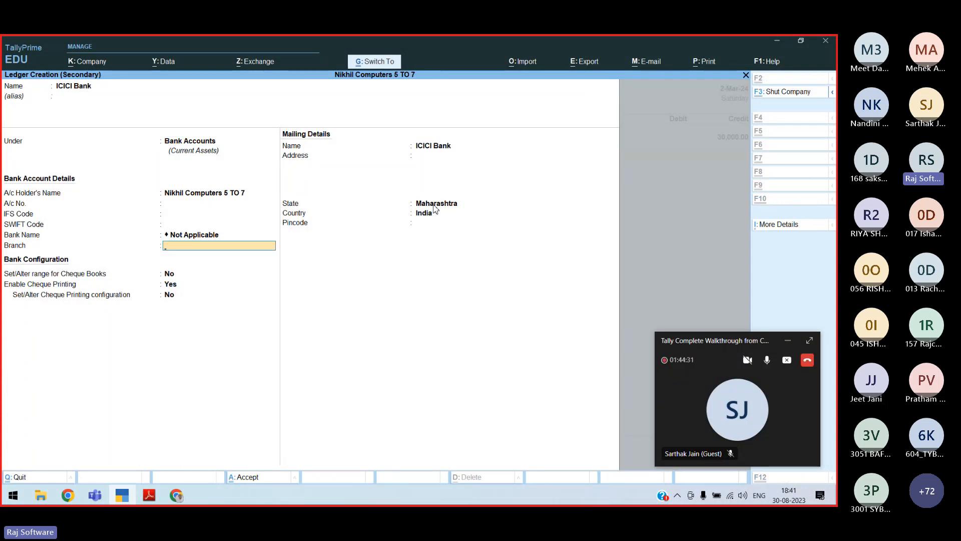
pyautogui.press('Return')
pyautogui.press('Return')
# Enter cheque number 765111 and close the ICICI Bank allocation back to the voucher
pyautogui.write('765111')
pyautogui.press('Return')
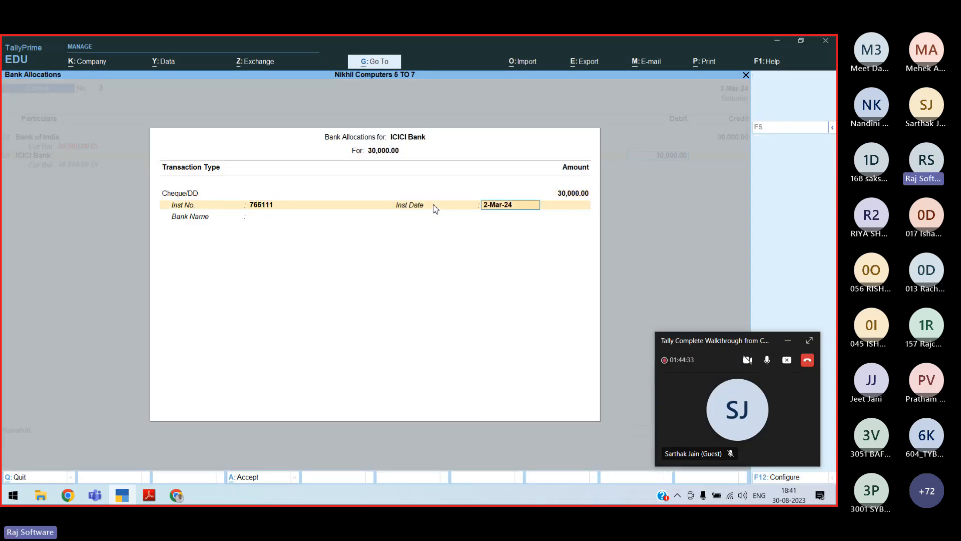
pyautogui.press('Return')
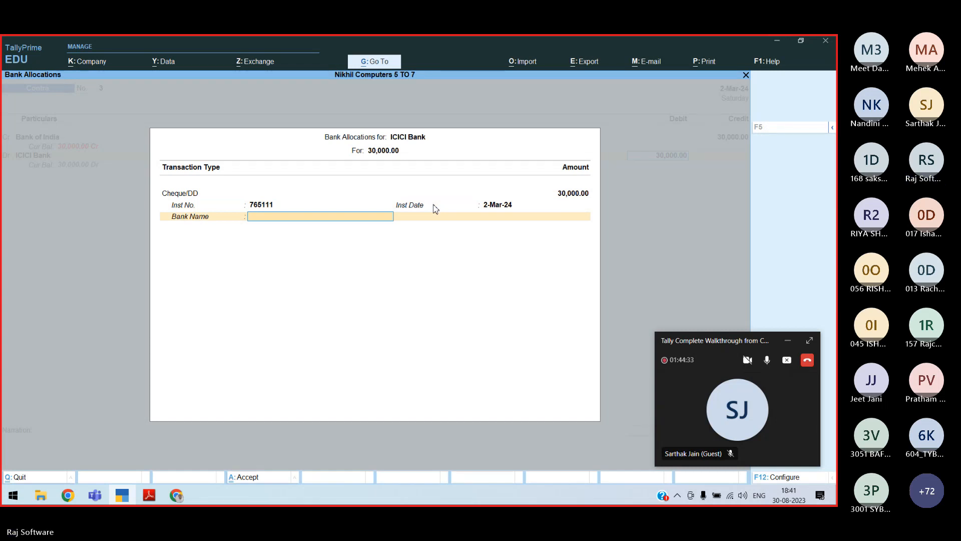
pyautogui.press('Return')
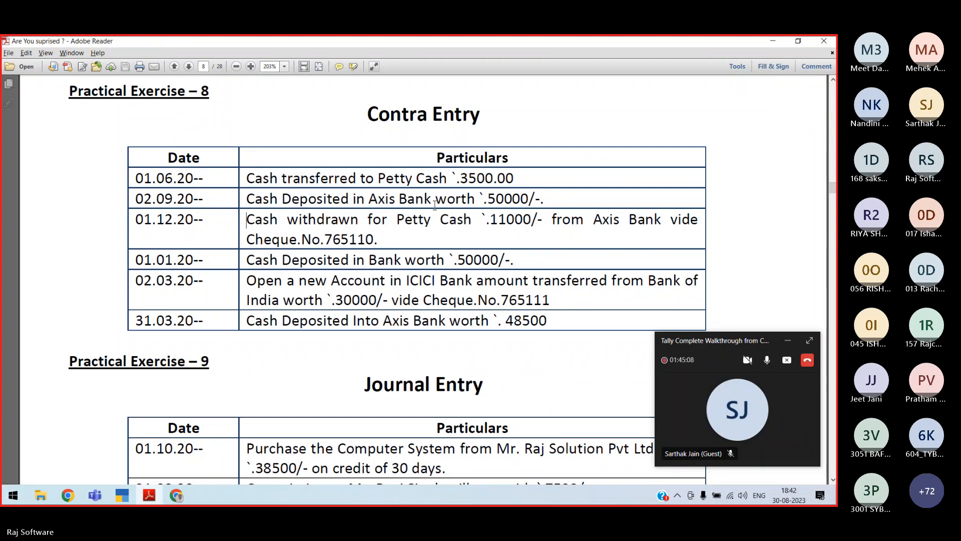
# Launch Notepad from Windows search to display the Contra Entry notes
pyautogui.press('super')
pyautogui.write('note')
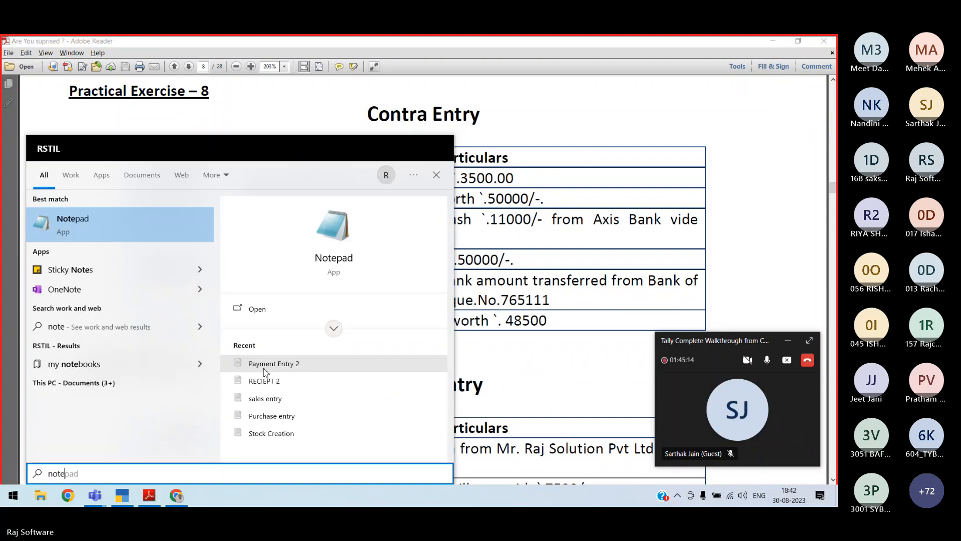
pyautogui.click(253, 307)
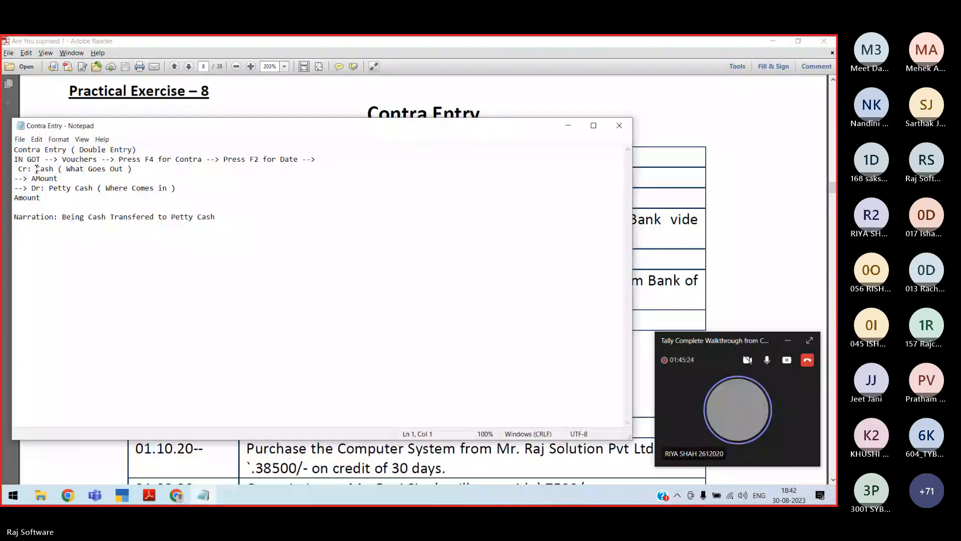
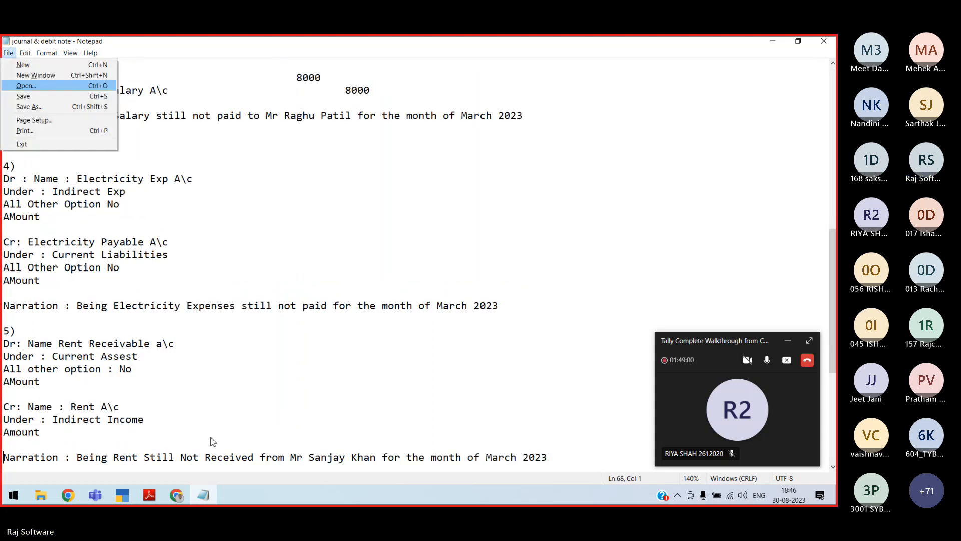
# Open the Depreciation entry notes in Notepad
pyautogui.write('o')
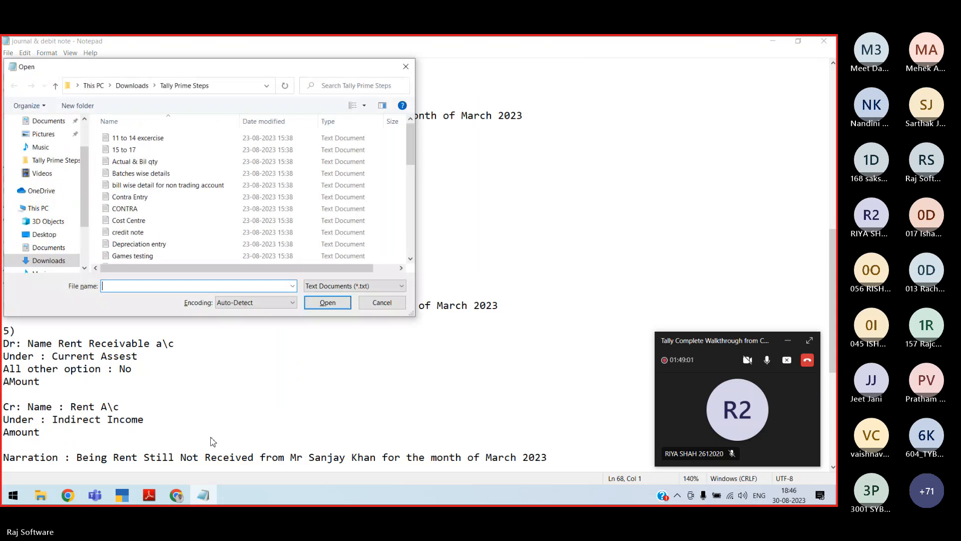
pyautogui.write('de')
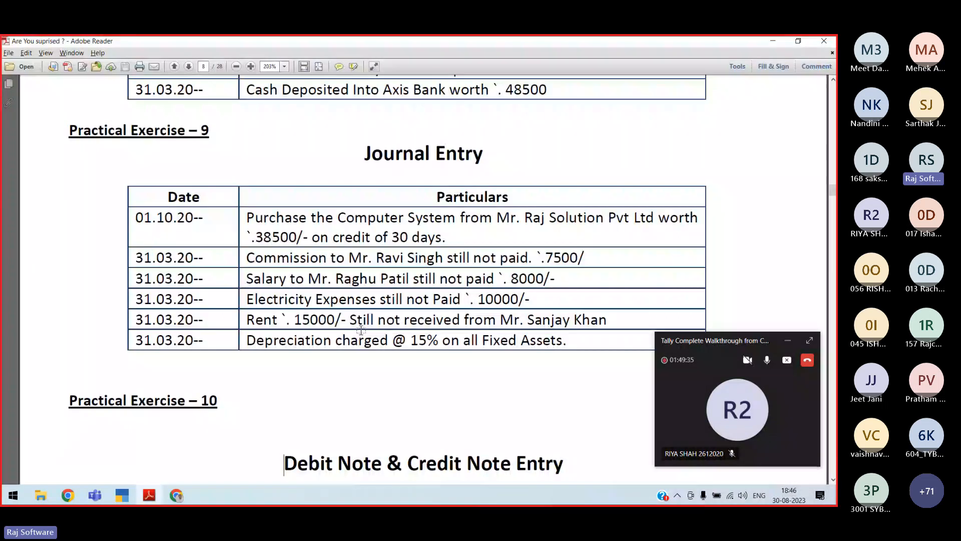
# Review Practical Exercise 9 in the PDF, then return to the blank TallyPrime Journal voucher
pyautogui.hotkey('alt', 'Tab')
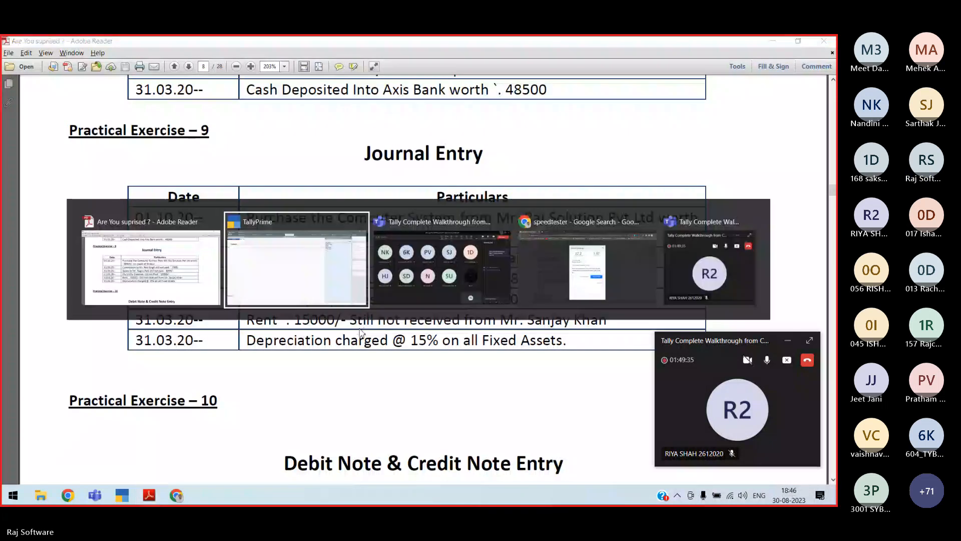
pyautogui.press('Escape')
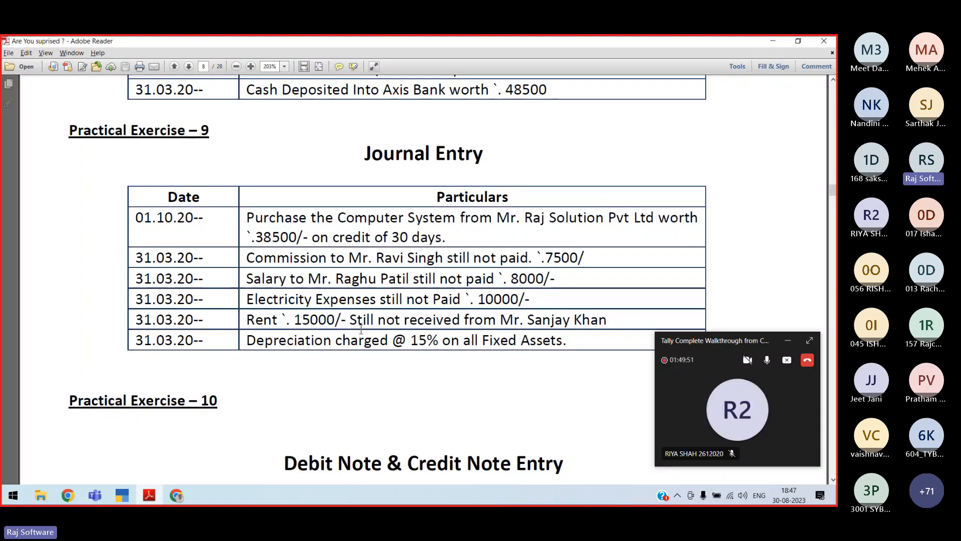
pyautogui.hotkey('alt', 'Tab')
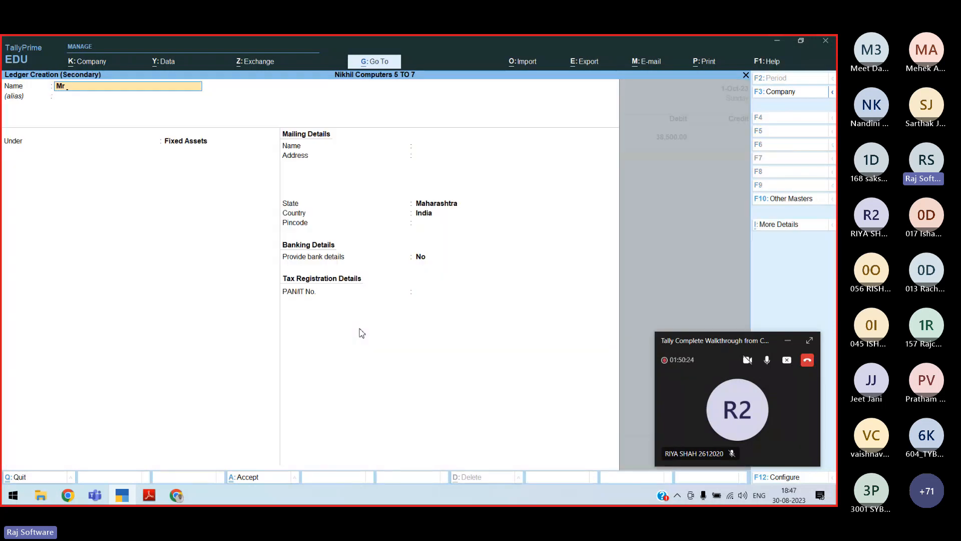
# Name the new supplier ledger and place it under Sundry Creditors
pyautogui.write('Ra')
pyautogui.write('j SOlution')
pyautogui.press('Return')
pyautogui.press('Return')
pyautogui.write('Sund')
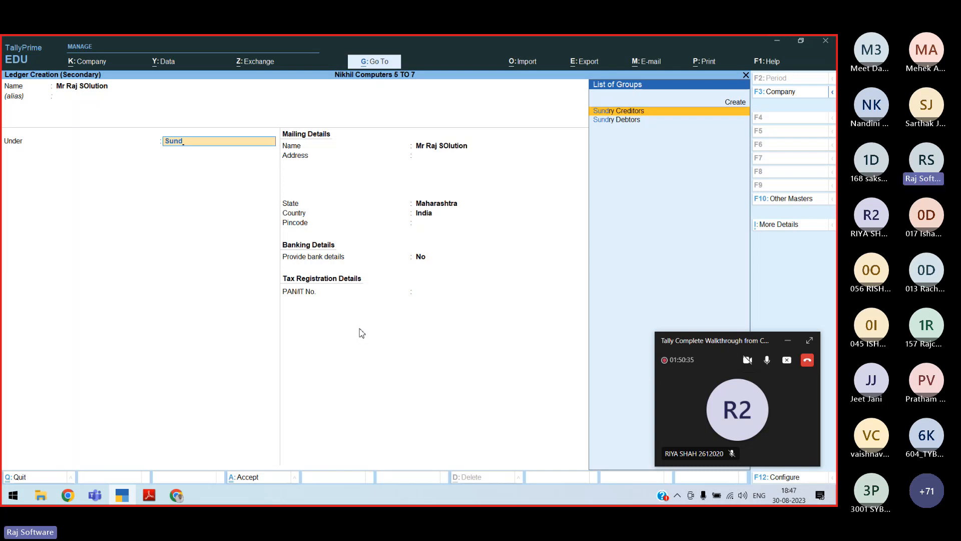
pyautogui.press('Return')
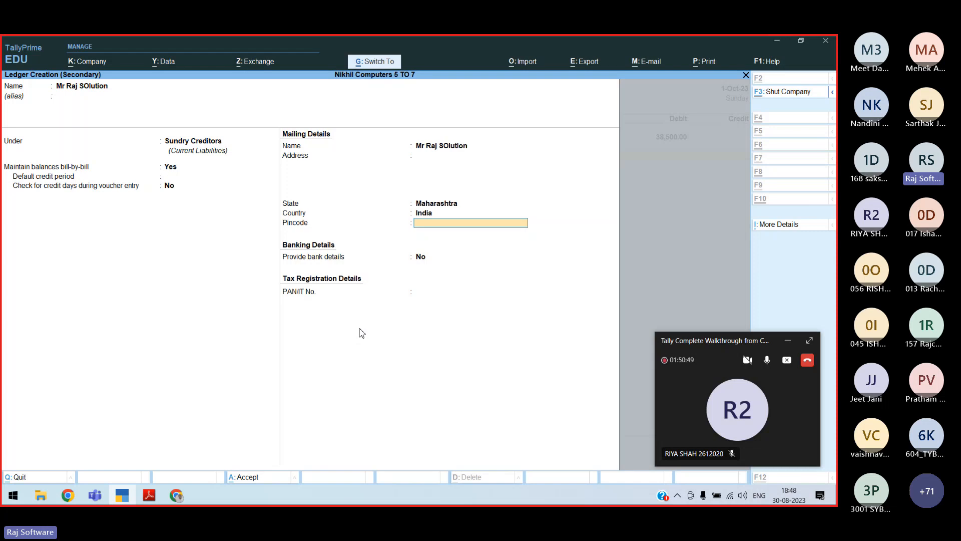
# Save the creditor ledger, give the bill 30 days' credit, and narrate 'Being computers system purchased on credit of'
pyautogui.press('Return')
pyautogui.press('Return')
pyautogui.press('Return')
pyautogui.press('Return')
pyautogui.press('Return')
pyautogui.press('Return')
pyautogui.press('Return')
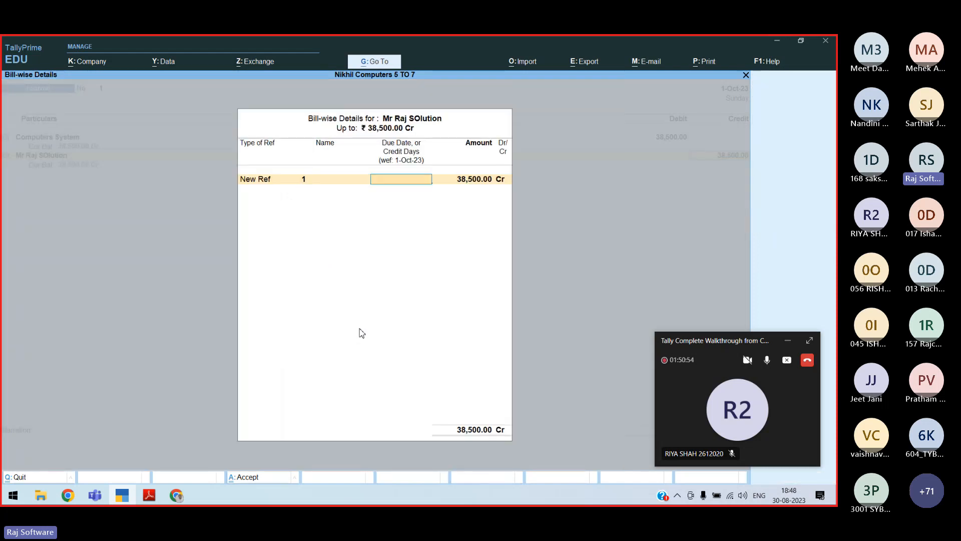
pyautogui.write('30')
pyautogui.press('Return')
pyautogui.press('Return')
pyautogui.press('Return')
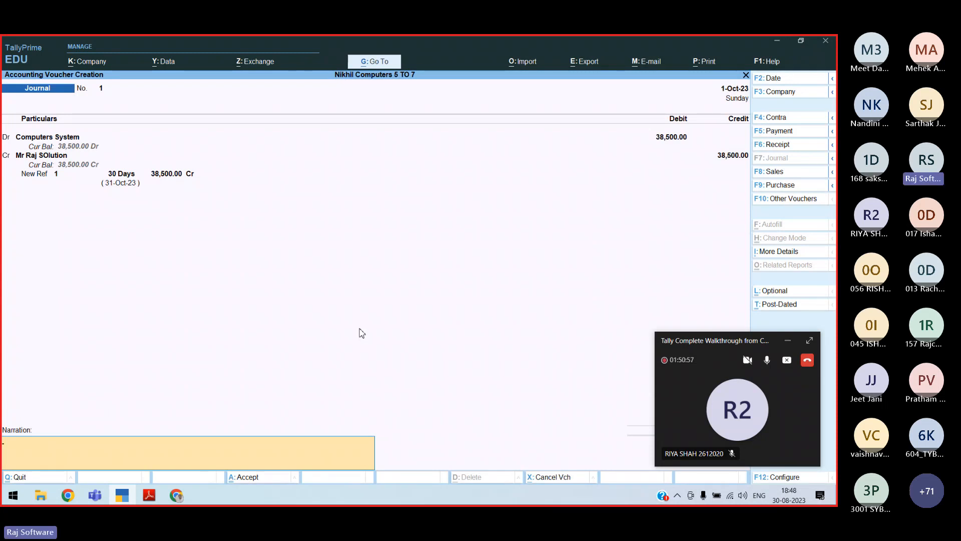
pyautogui.write('Being computers system purchased')
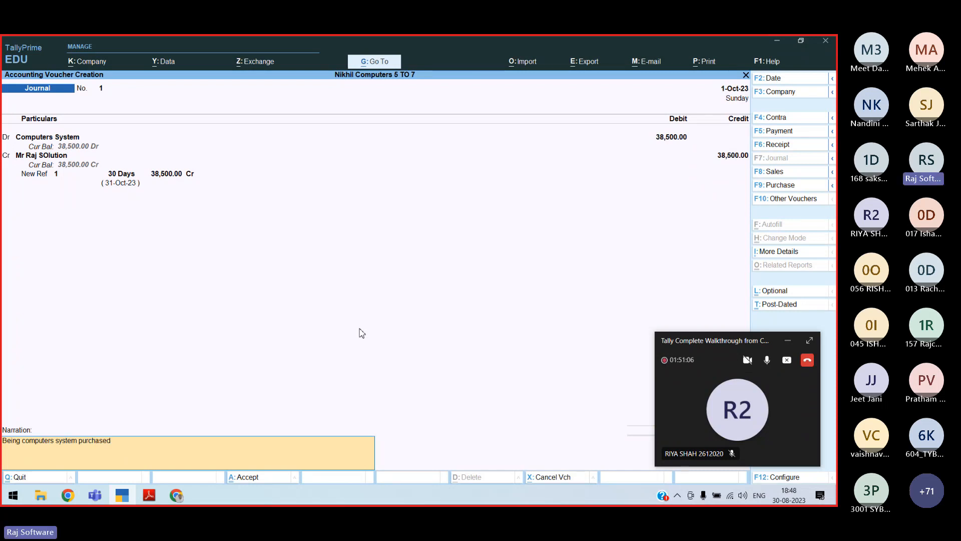
pyautogui.write(' on credit of')
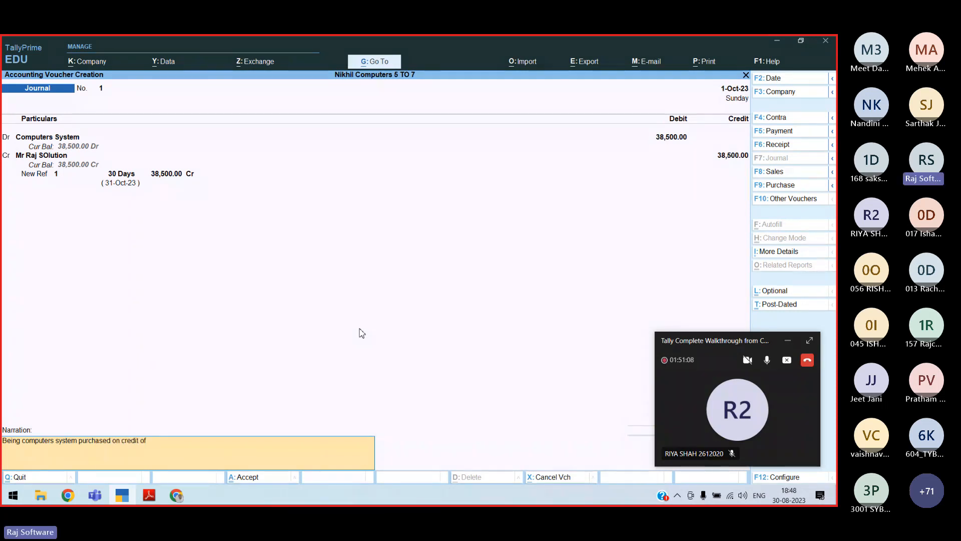
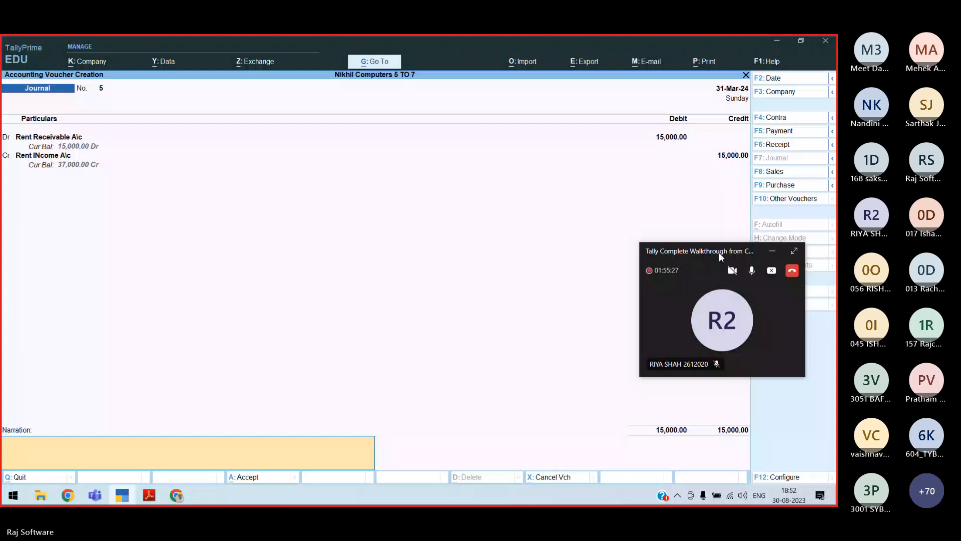
# Narrate 'Being Rent still not received from Mr', accept the rent voucher and exit voucher entry
pyautogui.write('Being Rent still not received from Mr')
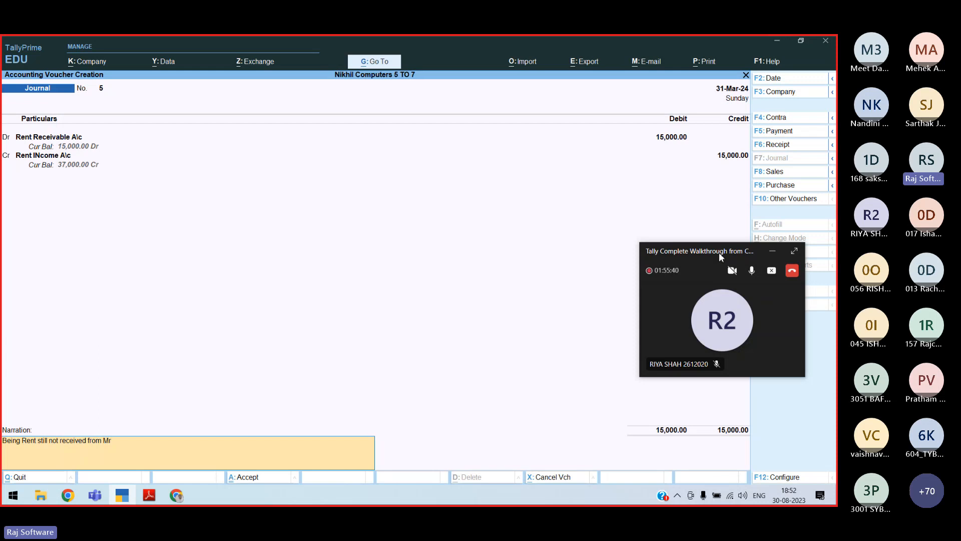
pyautogui.hotkey('ctrl', 'a')
pyautogui.press('Escape')
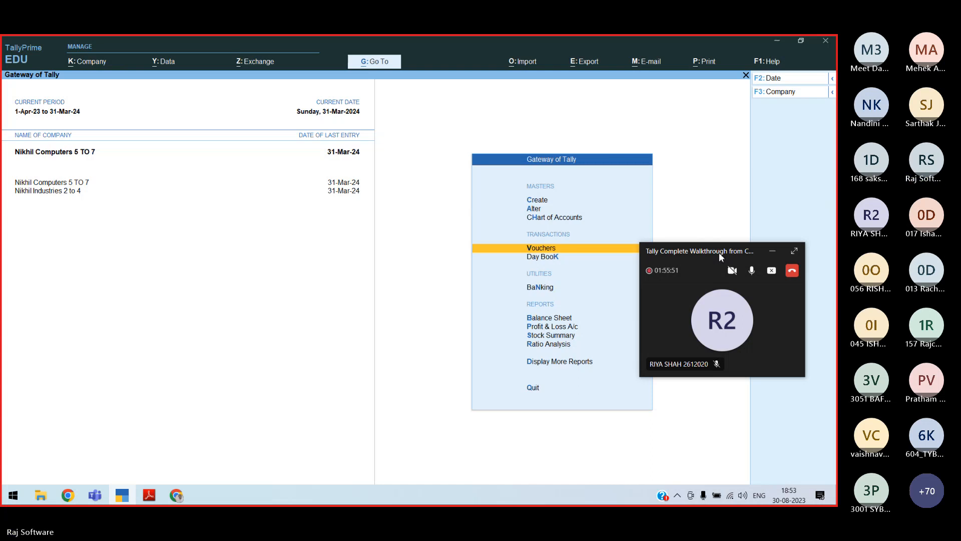
# From the Balance Sheet, calculate 15% depreciation on the 250000 furniture balance
pyautogui.press('b')
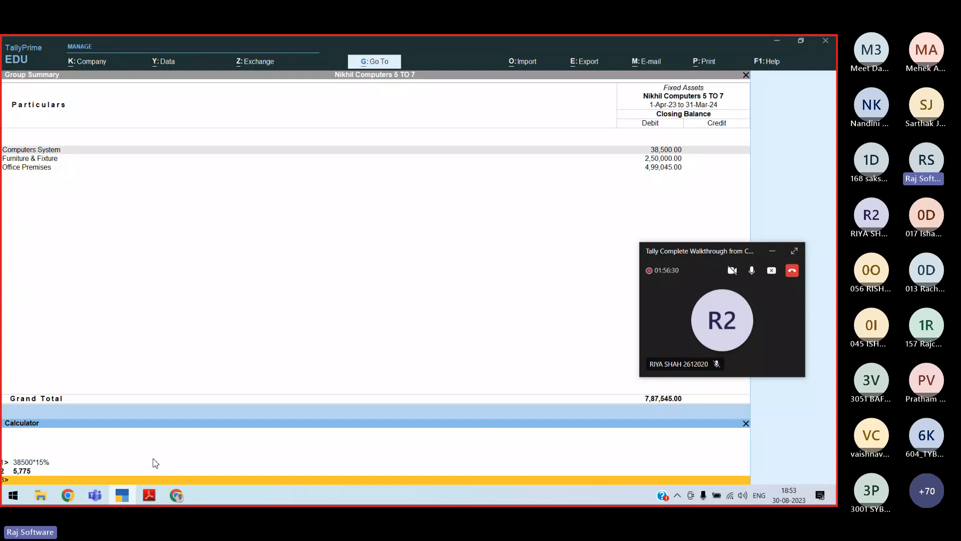
pyautogui.write('250000*15%')
pyautogui.press('Return')
pyautogui.write('4')
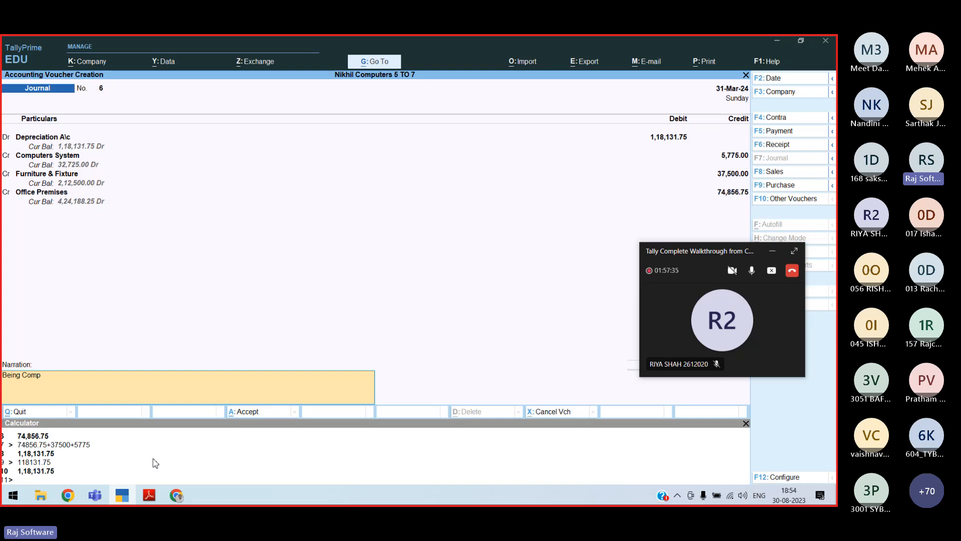
# Change the narration to 'Being Depreciation charged on all Fixed assets @ 15%' and reach the accept prompt
pyautogui.press('BackSpace')
pyautogui.press('BackSpace')
pyautogui.press('BackSpace')
pyautogui.press('BackSpace')
pyautogui.write('Depreciation charged on all Fixed assets @ 15%')
pyautogui.press('Return')
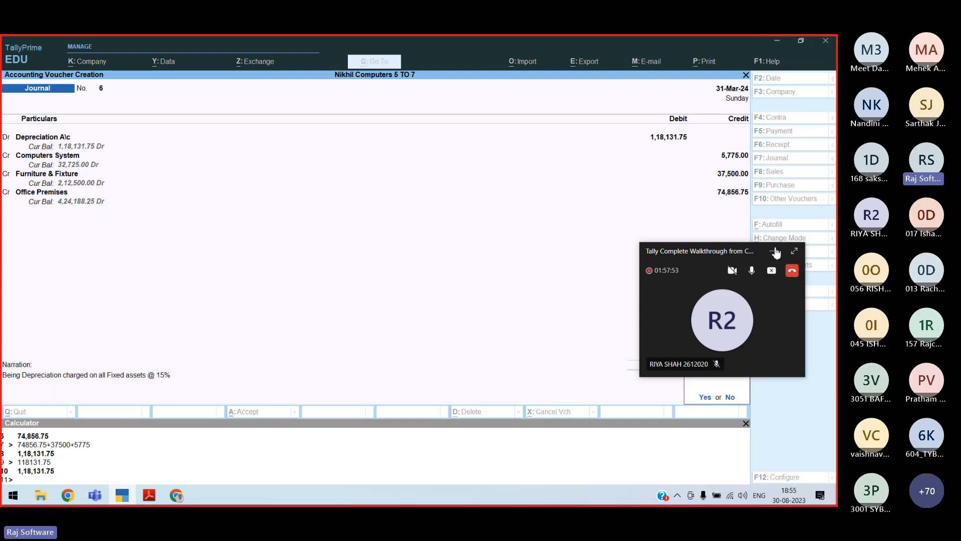
pyautogui.click(774, 251)
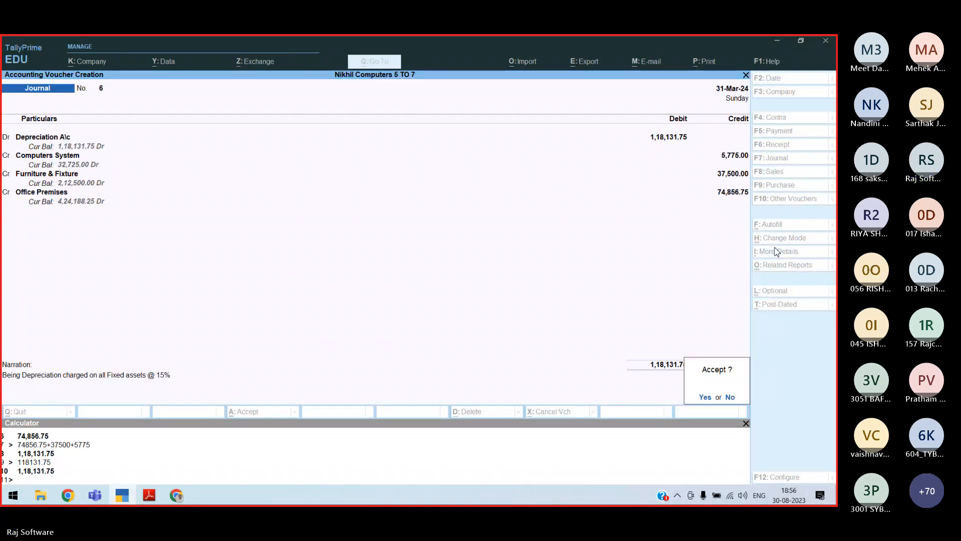
# Accept depreciation voucher 6, exit to the Gateway, and stop sharing the screen in Teams
pyautogui.press('Return')
pyautogui.press('Escape')
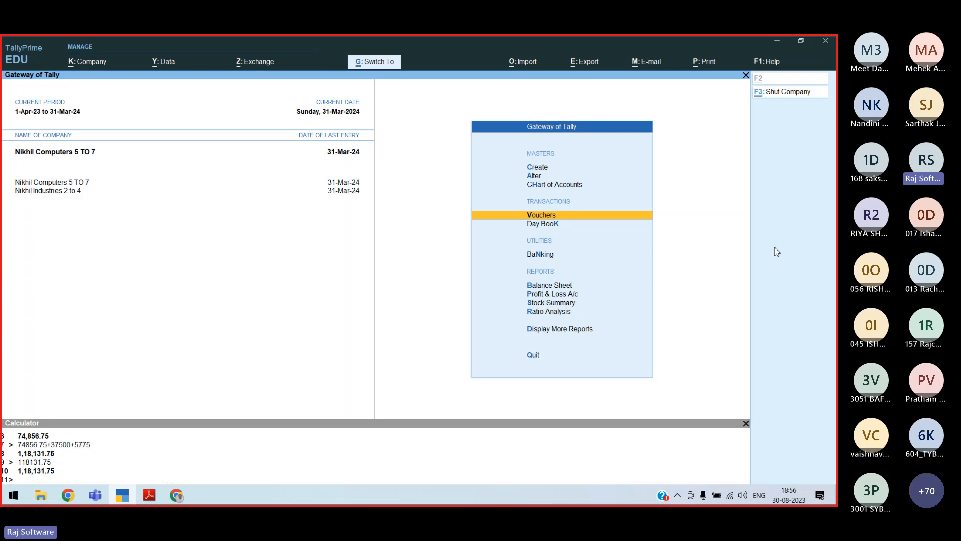
pyautogui.hotkey('alt', 'Tab')
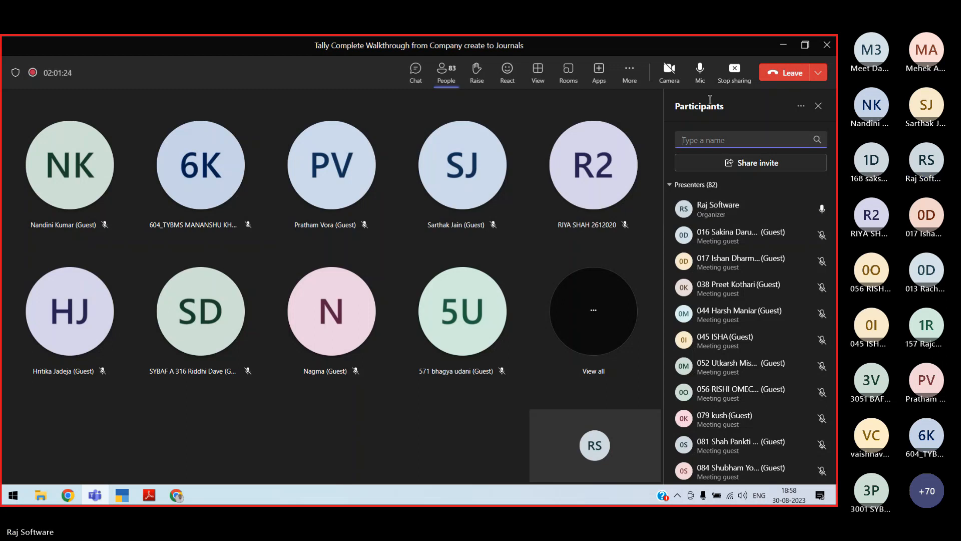
pyautogui.click(735, 73)
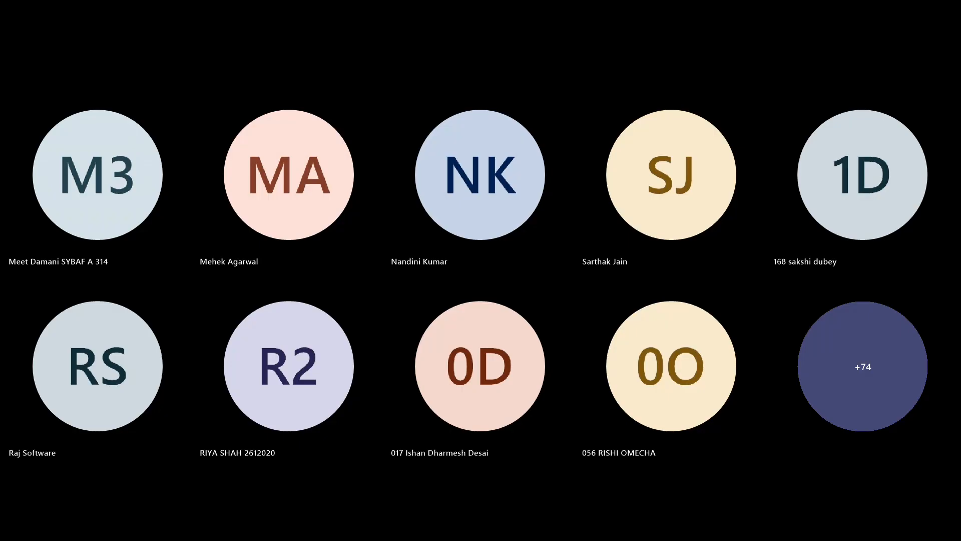